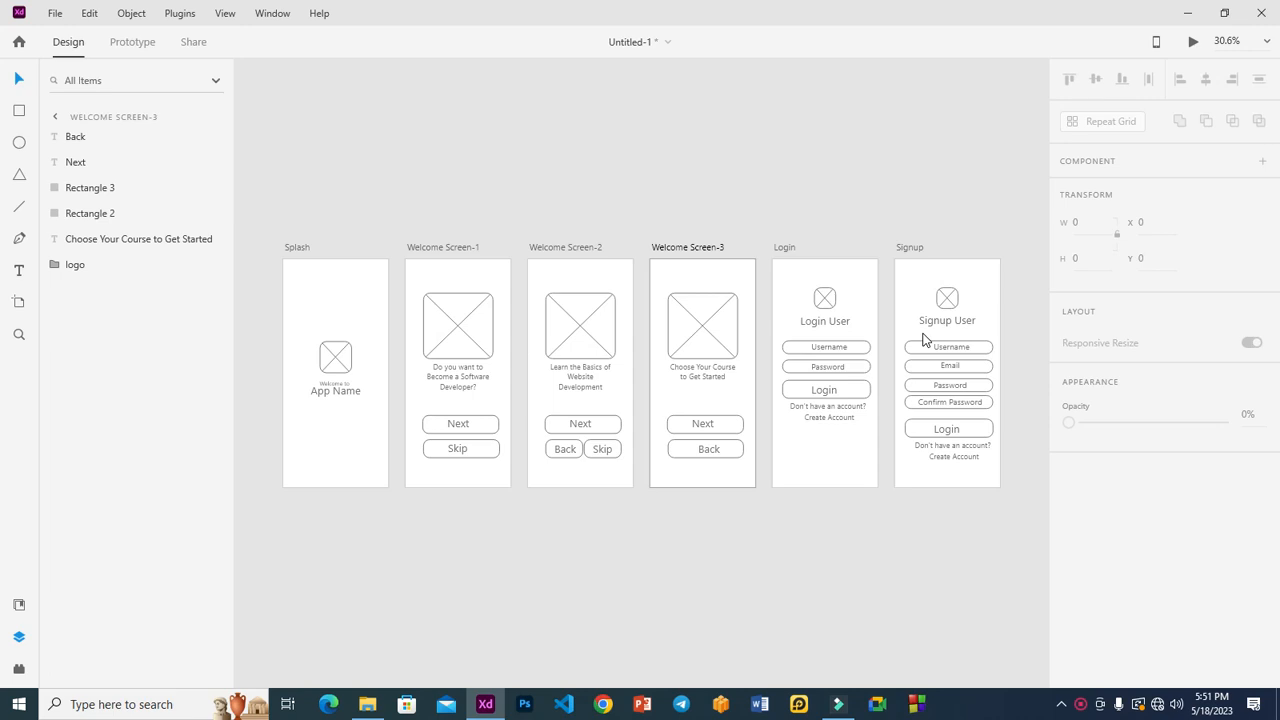
Zoom from 30.6% to 68.8% on Welcome Screen-3, Welcome Screen-2 and Login.
left_click(668, 274)
key("ctrl+equal")
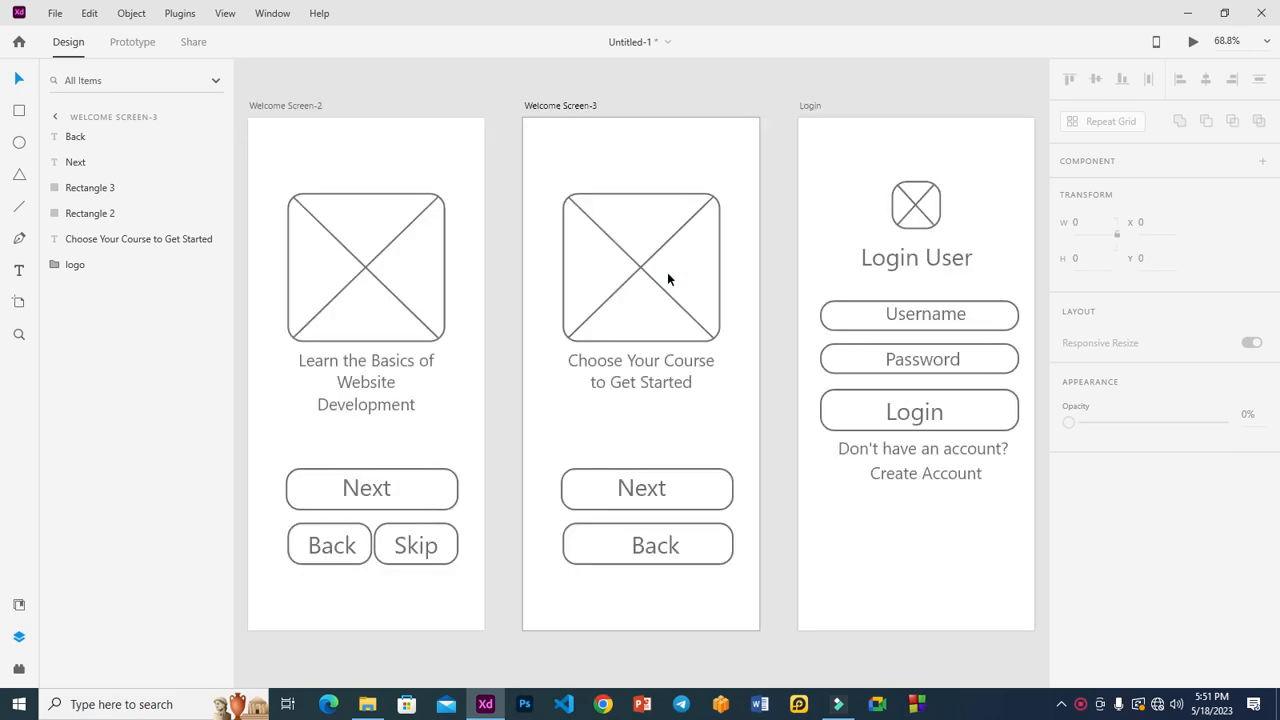
Change Welcome Screen-3's Next button label to Login.
double_click(627, 489)
key("BackSpace")
double_click(627, 489)
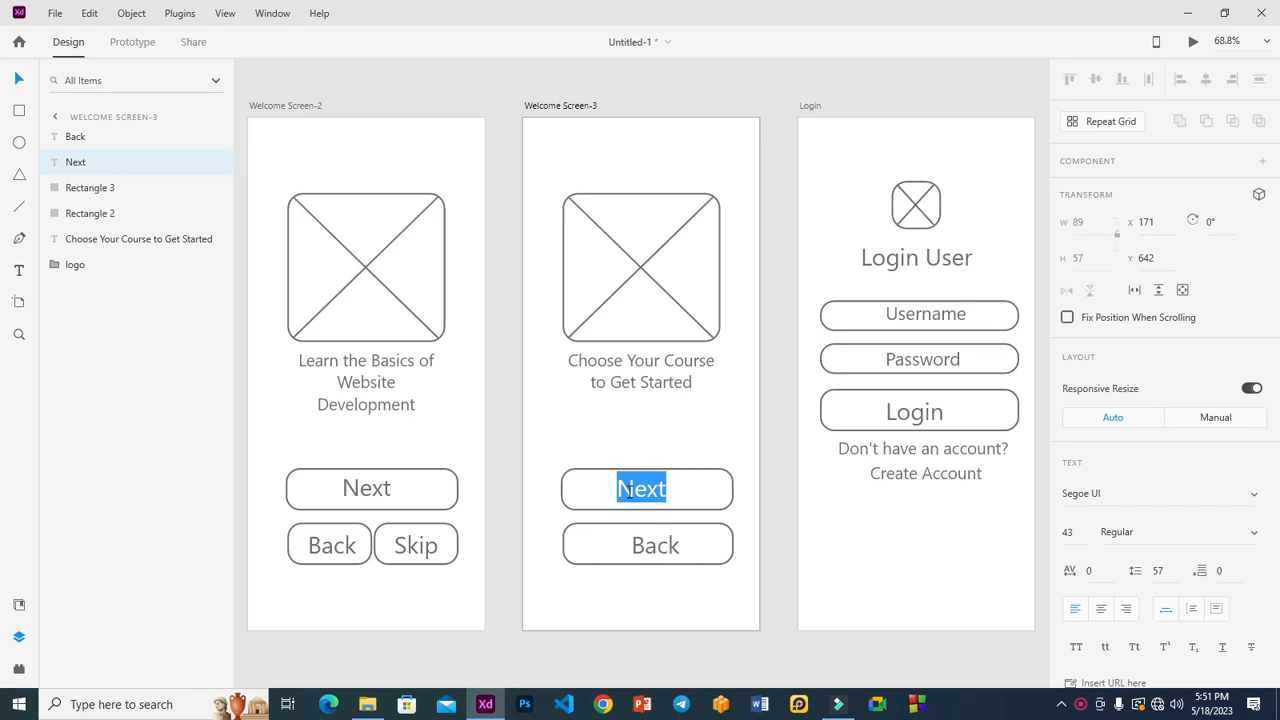
type("Login")
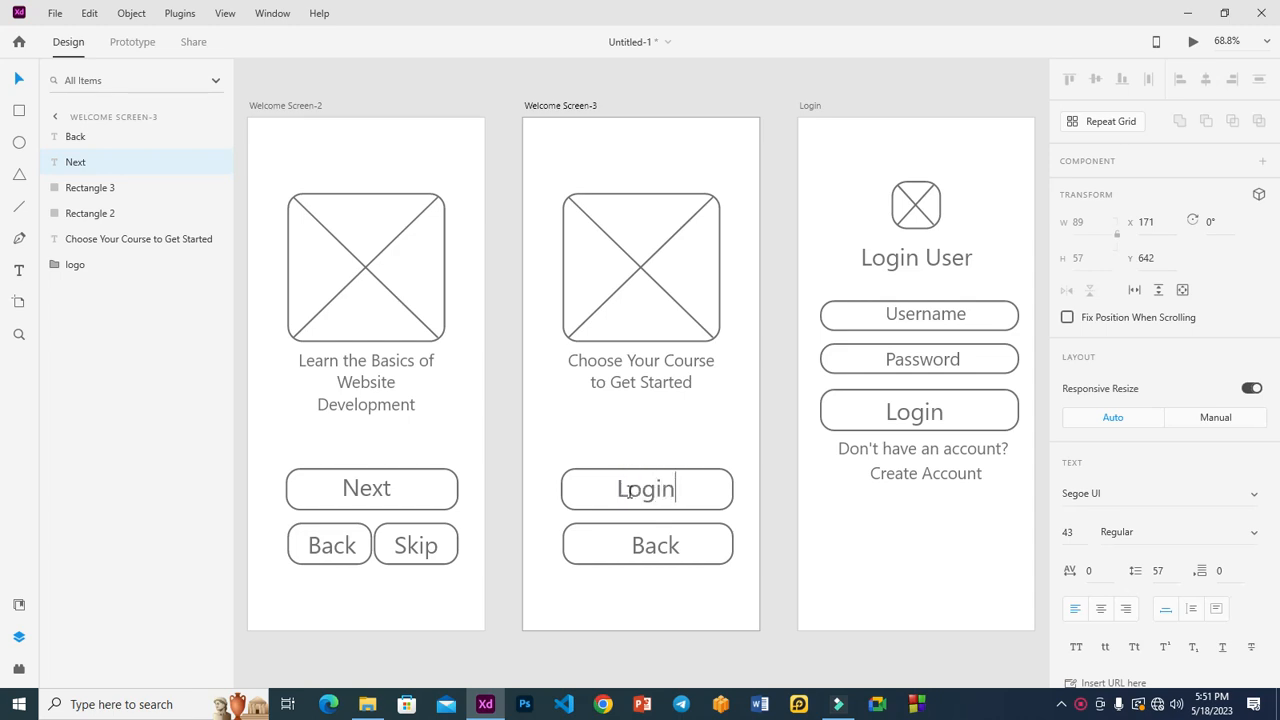
Relabel the Back button Signup, centre it, and zoom out to all six artboards.
left_click(654, 543)
double_click(655, 545)
type("Sig")
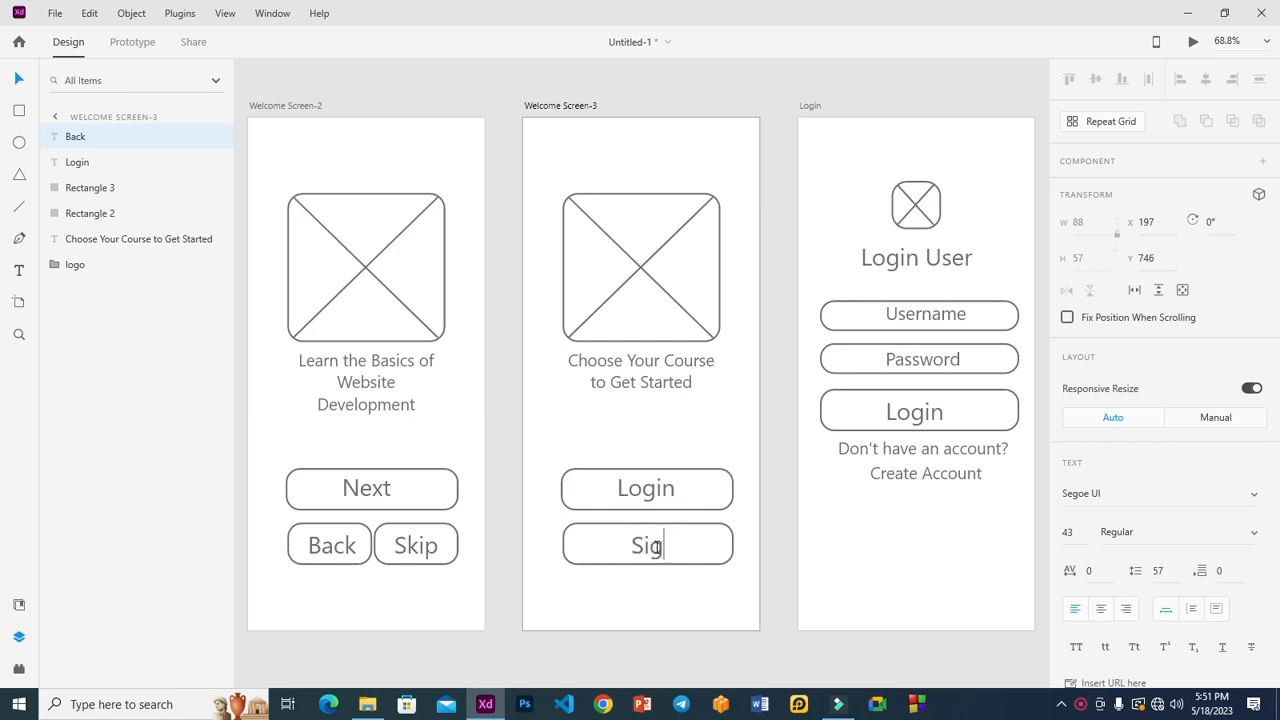
type("nup")
key("Escape")
left_click_drag(680, 549, 656, 549)
left_click(786, 453)
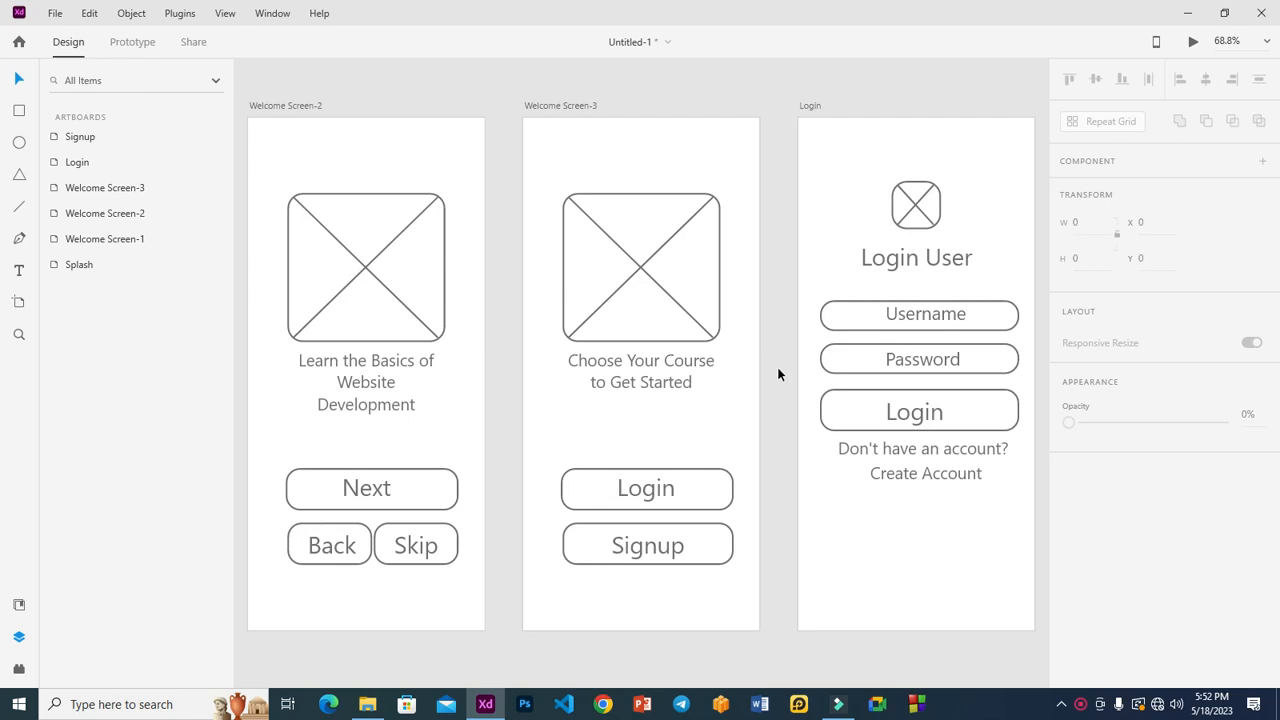
key("ctrl+0")
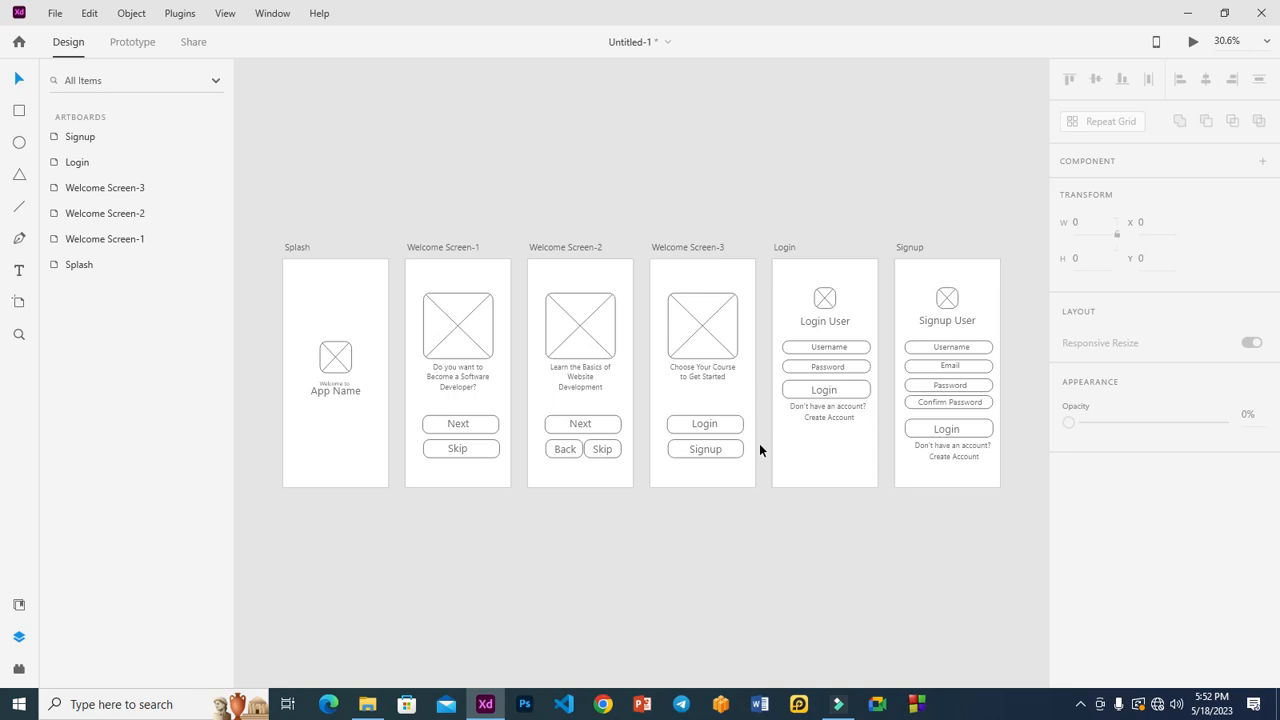
Zoom to the Login artboard and move Create Account, the prompt and the Login button down.
left_click(790, 285)
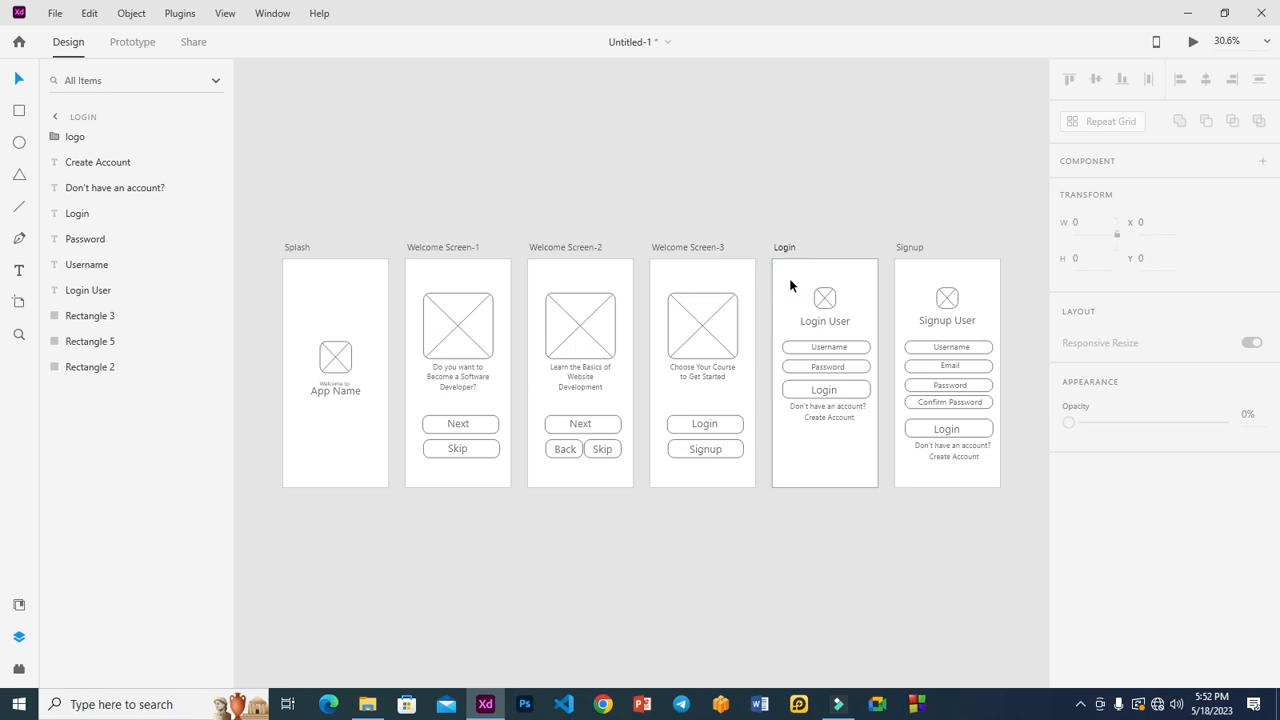
key("ctrl+3")
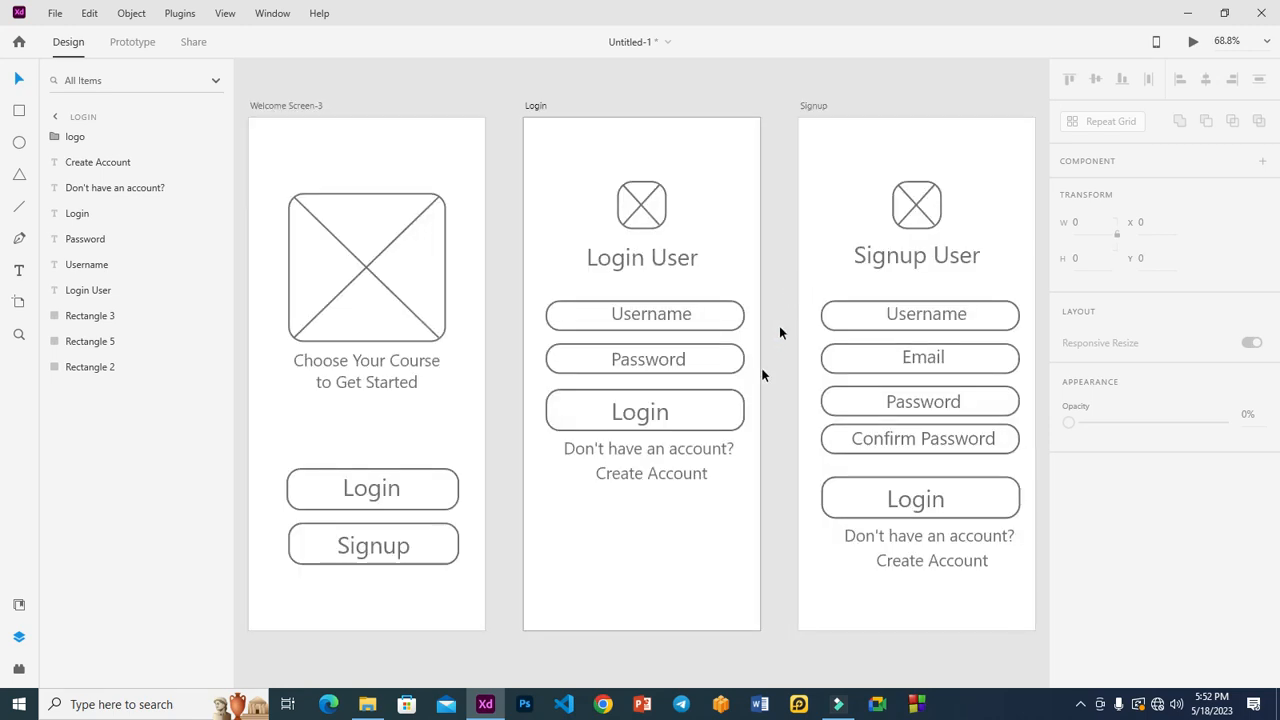
left_click(667, 478)
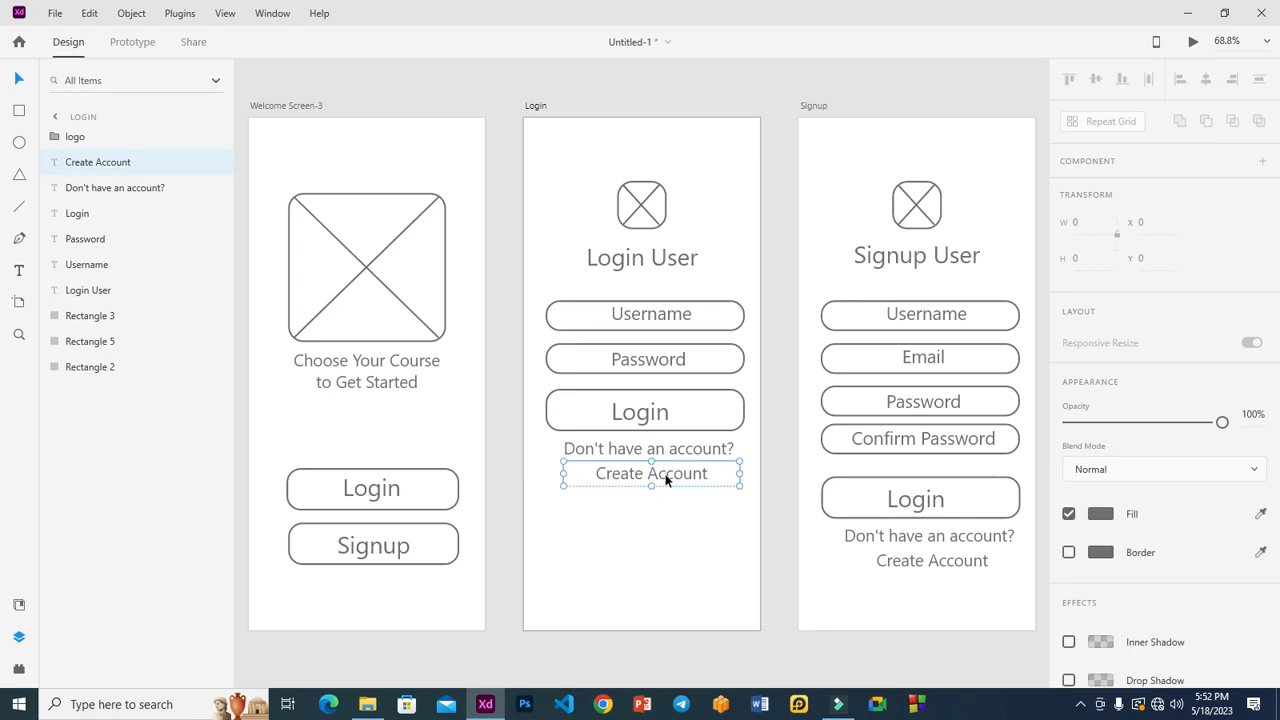
left_click_drag(667, 476, 663, 555)
left_click_drag(652, 456, 654, 514)
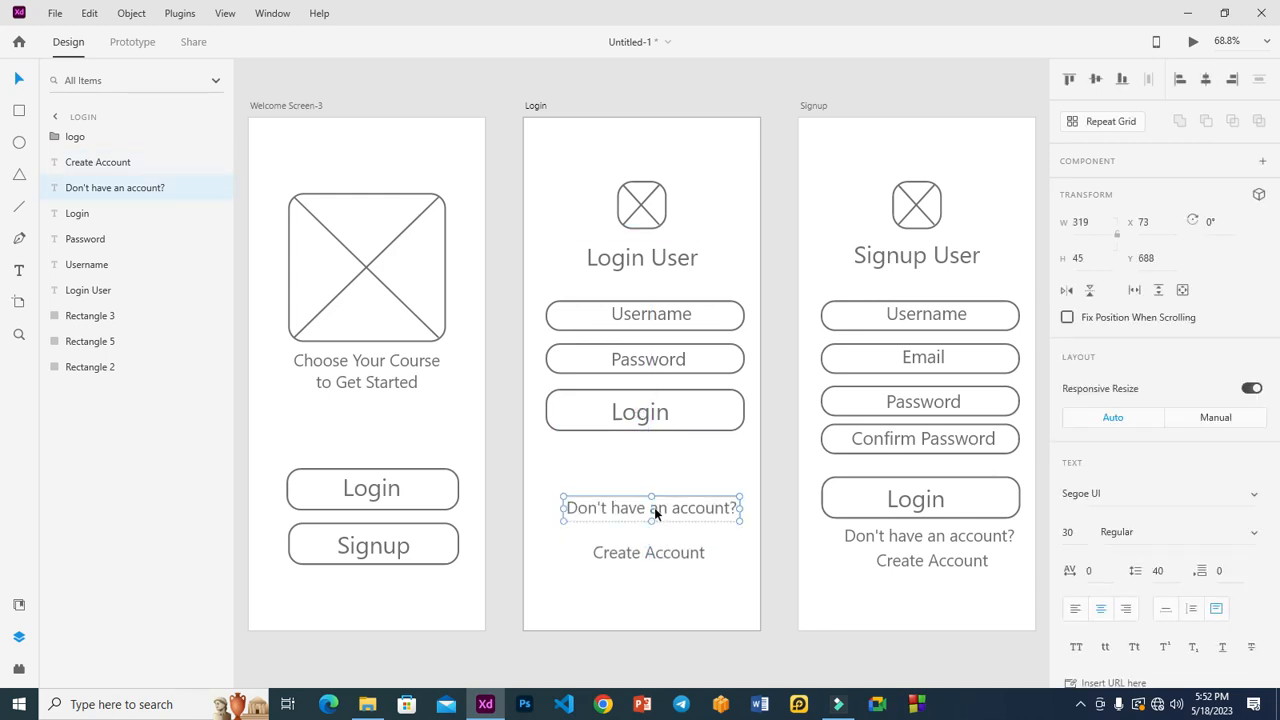
left_click(686, 418)
left_click(655, 418, "shift")
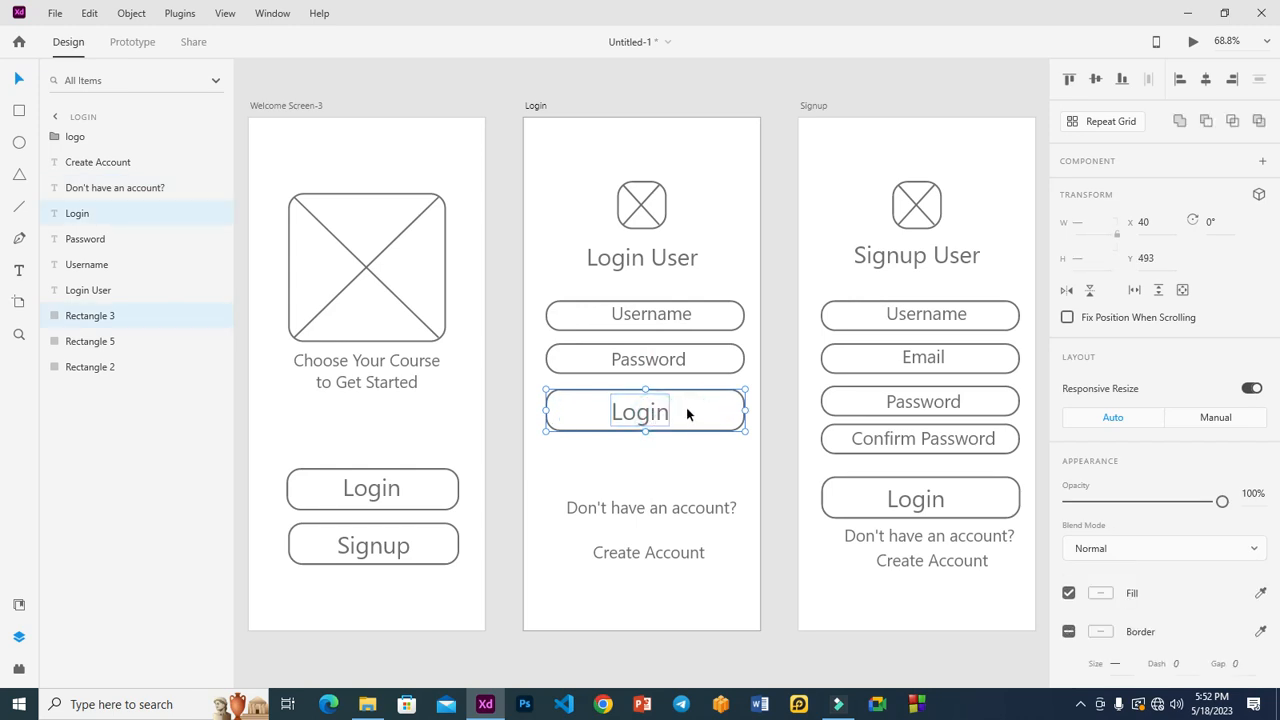
left_click_drag(687, 413, 688, 440)
Copy the prompt text above the Login button and retype it as 'Forgot Password'.
left_click(676, 512)
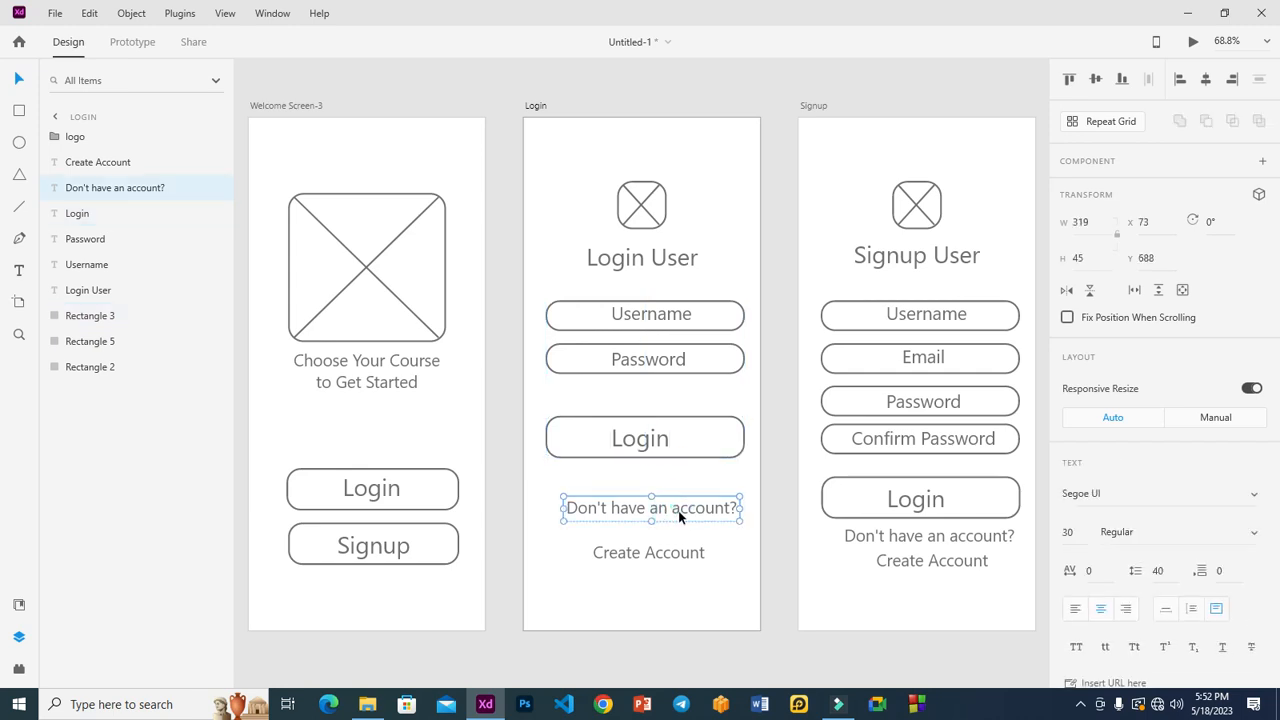
left_click_drag(679, 516, 670, 396)
double_click(671, 393)
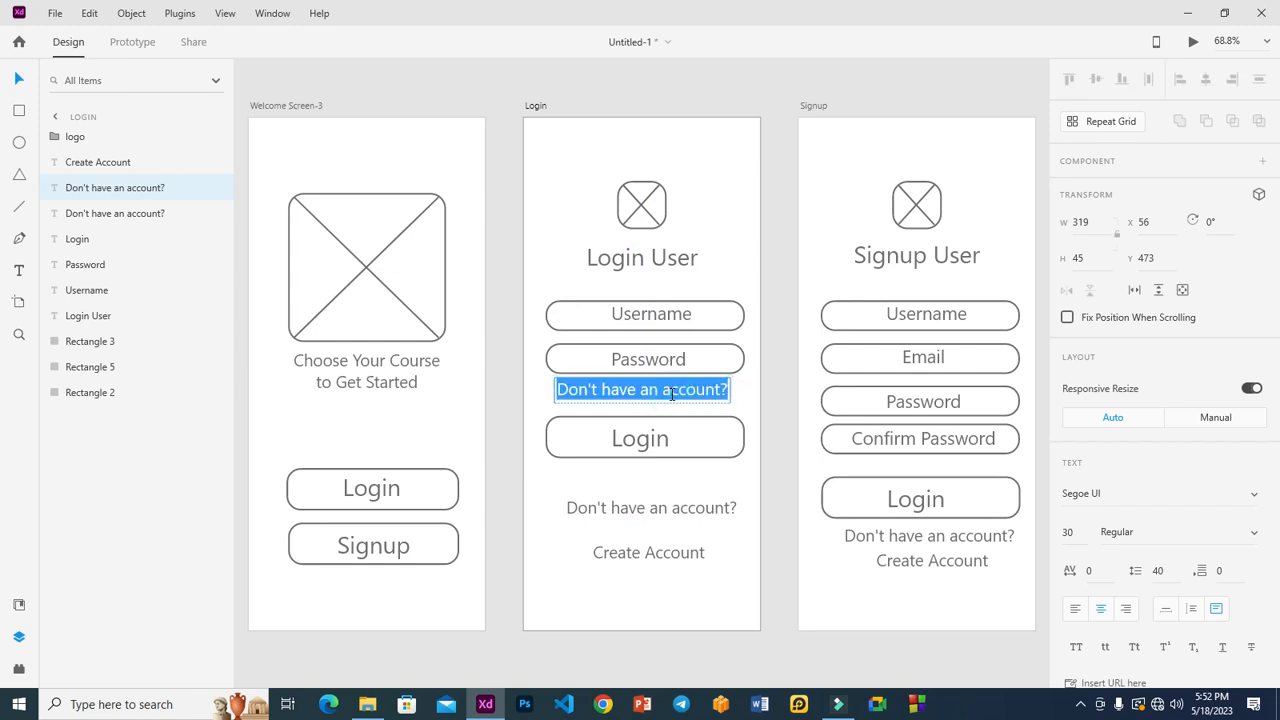
type("Forg")
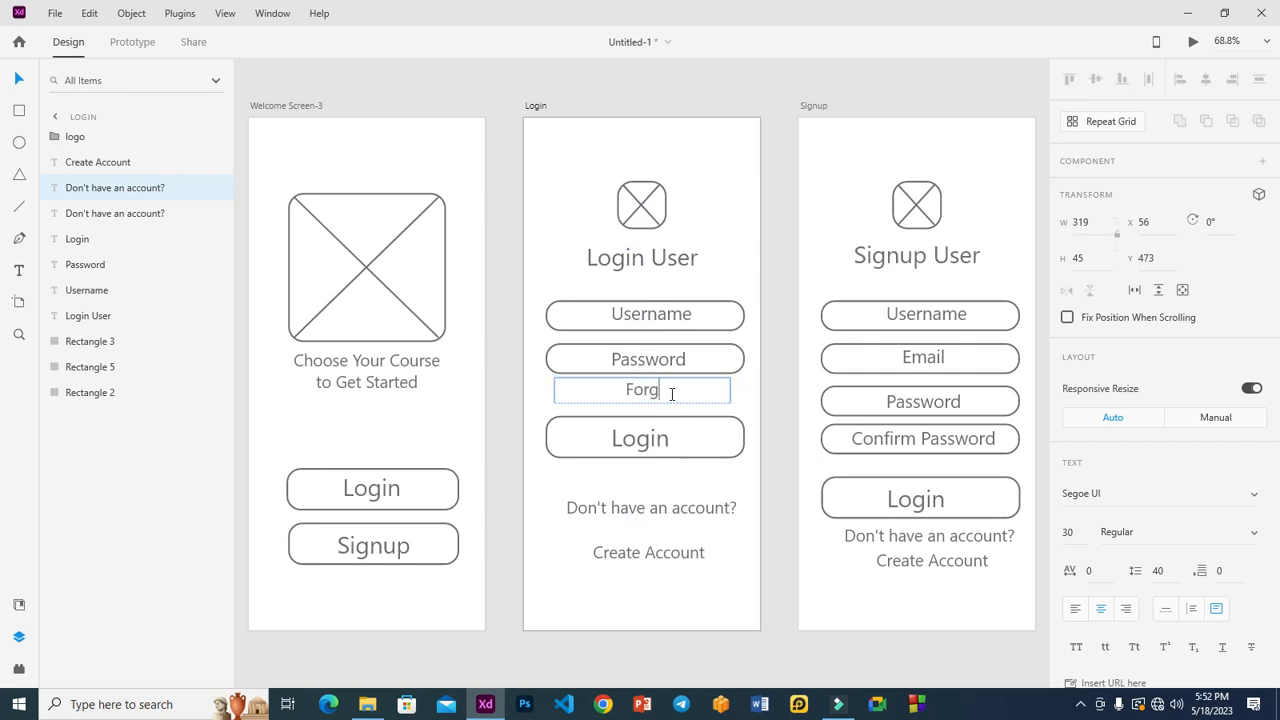
type("ot PAssword")
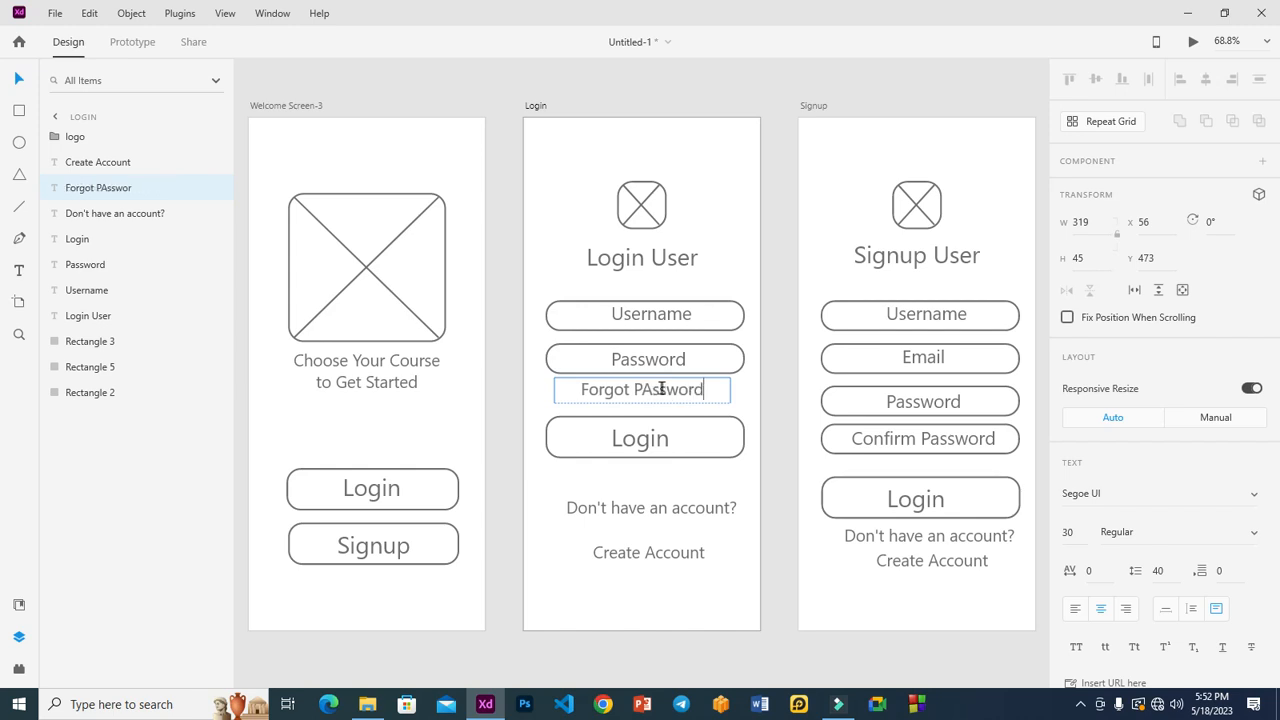
left_click(655, 391)
key("BackSpace")
type("a")
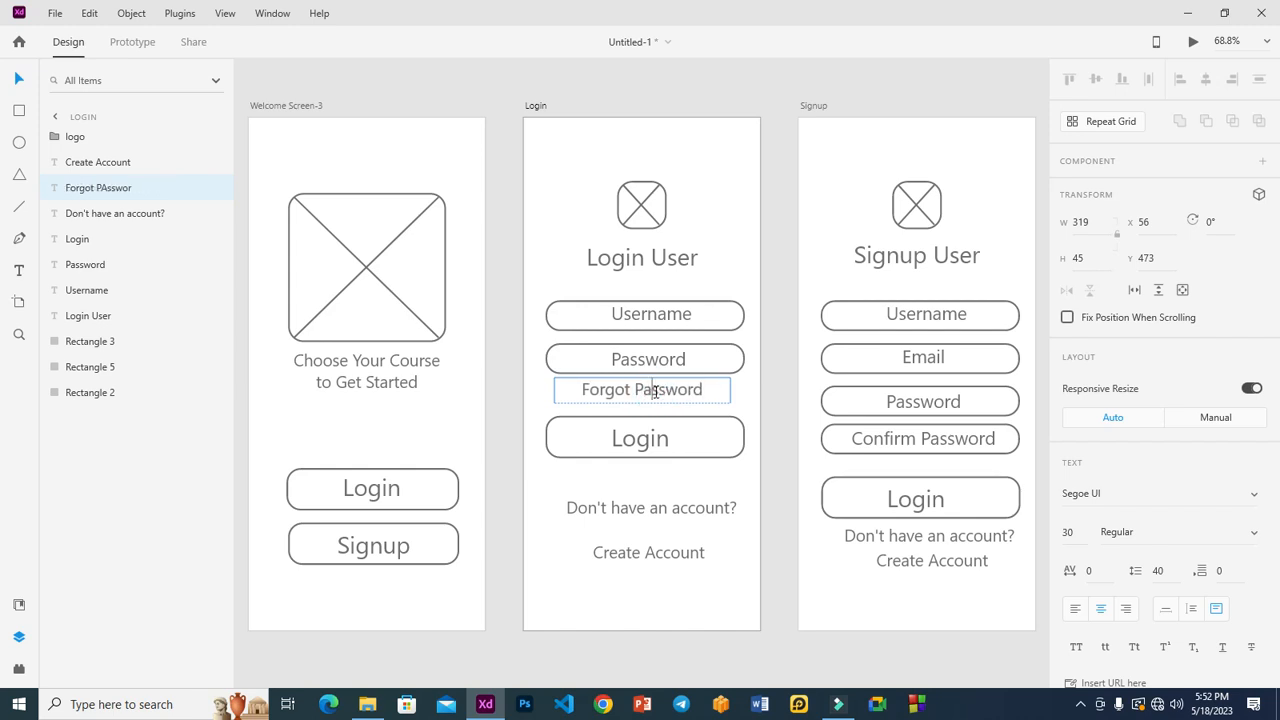
left_click(770, 313)
left_click(663, 392)
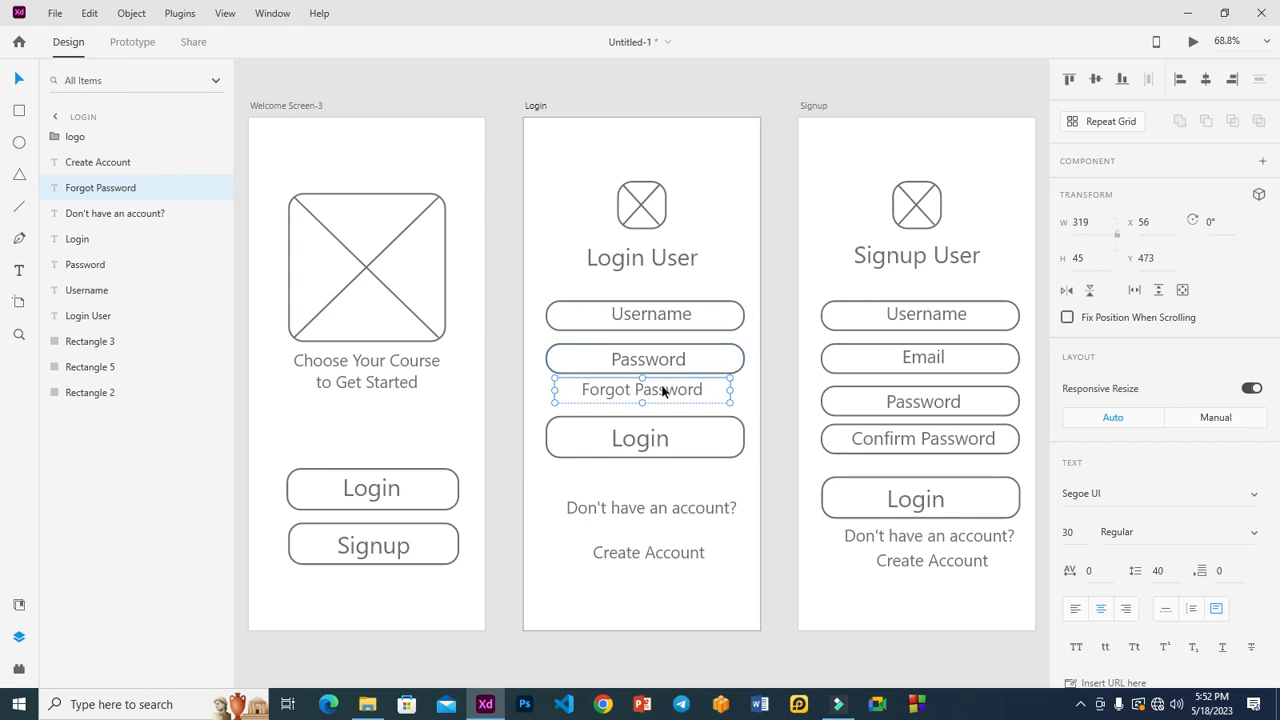
left_click(770, 423)
Move the account prompt and Create Account up beneath the Login button.
left_click(640, 508)
left_click_drag(640, 481, 640, 484)
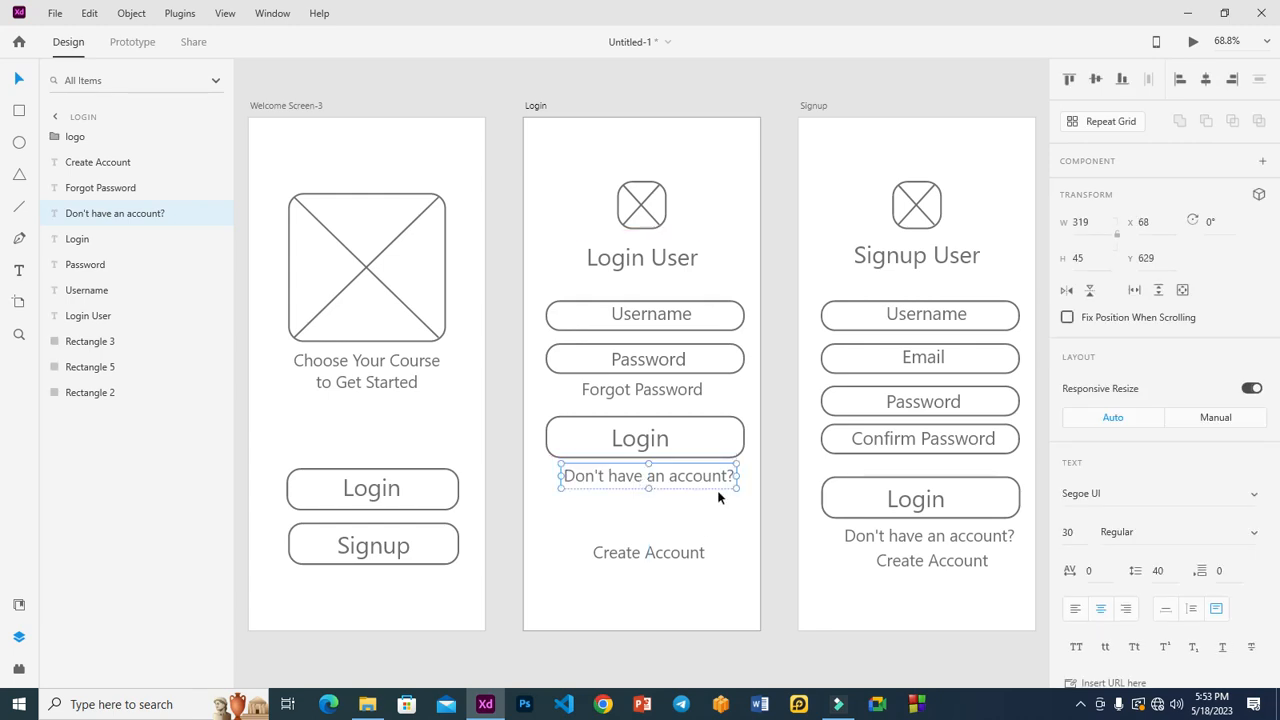
left_click_drag(658, 556, 650, 499)
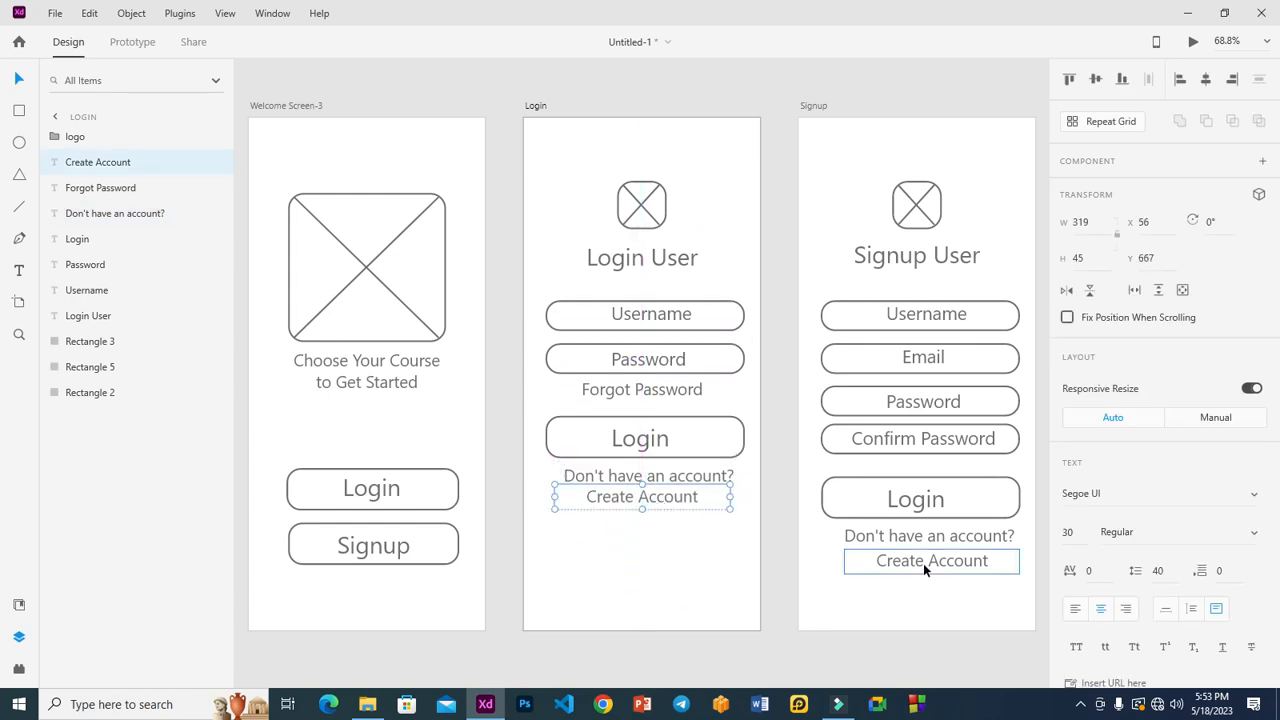
Change the Signup footer prompt to 'Already have an account?' on one aligned line.
double_click(891, 537)
left_click(884, 536)
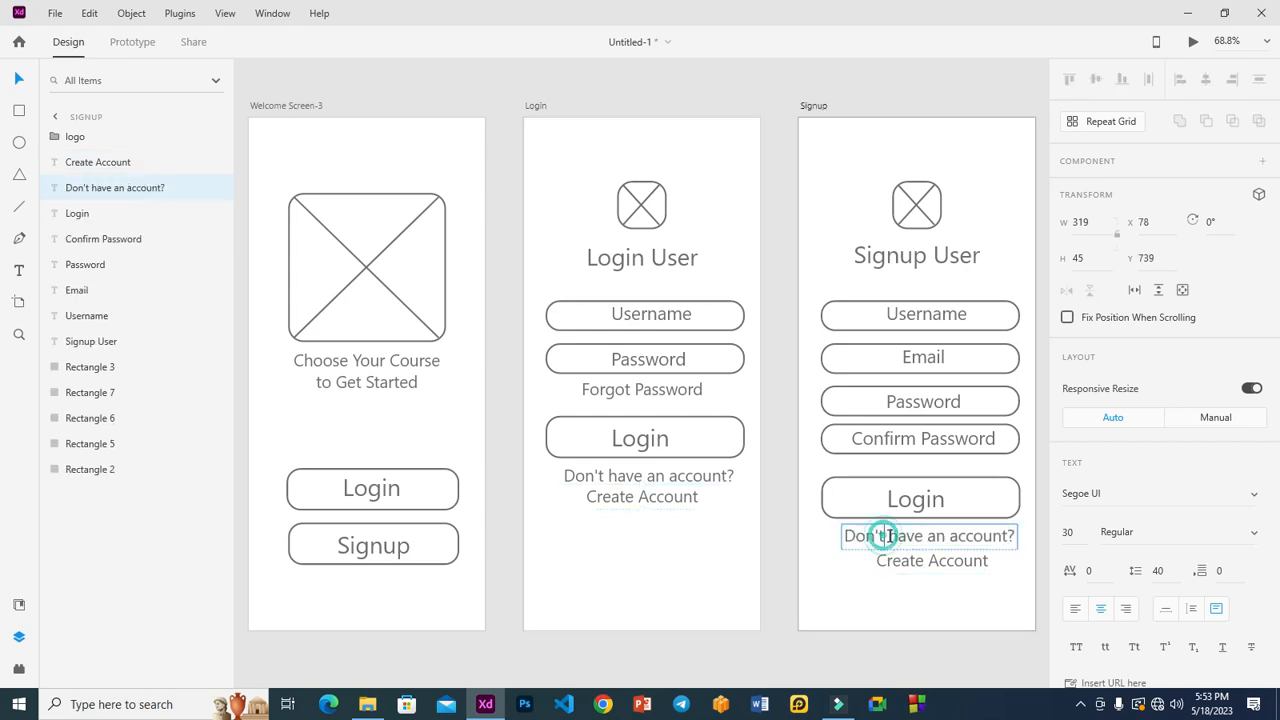
left_click_drag(884, 536, 777, 538)
type("Already")
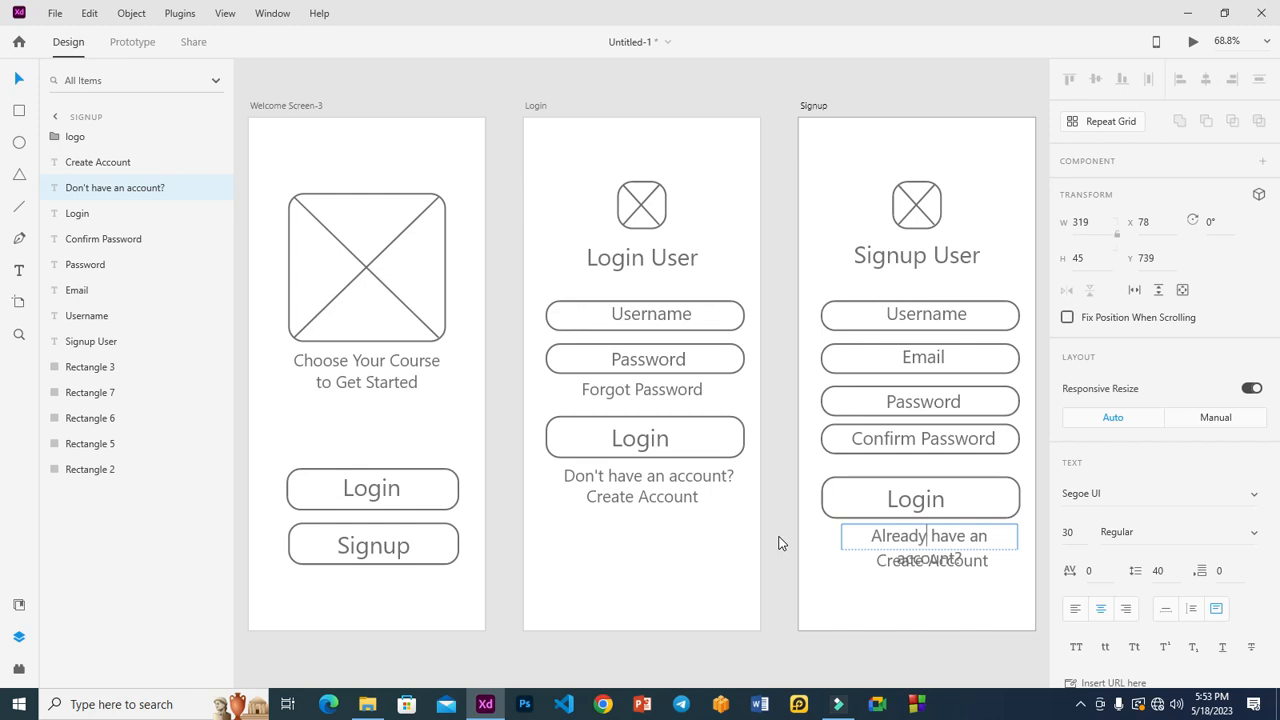
left_click(835, 607)
left_click_drag(842, 537, 820, 536)
left_click(866, 586)
left_click_drag(924, 539, 939, 564)
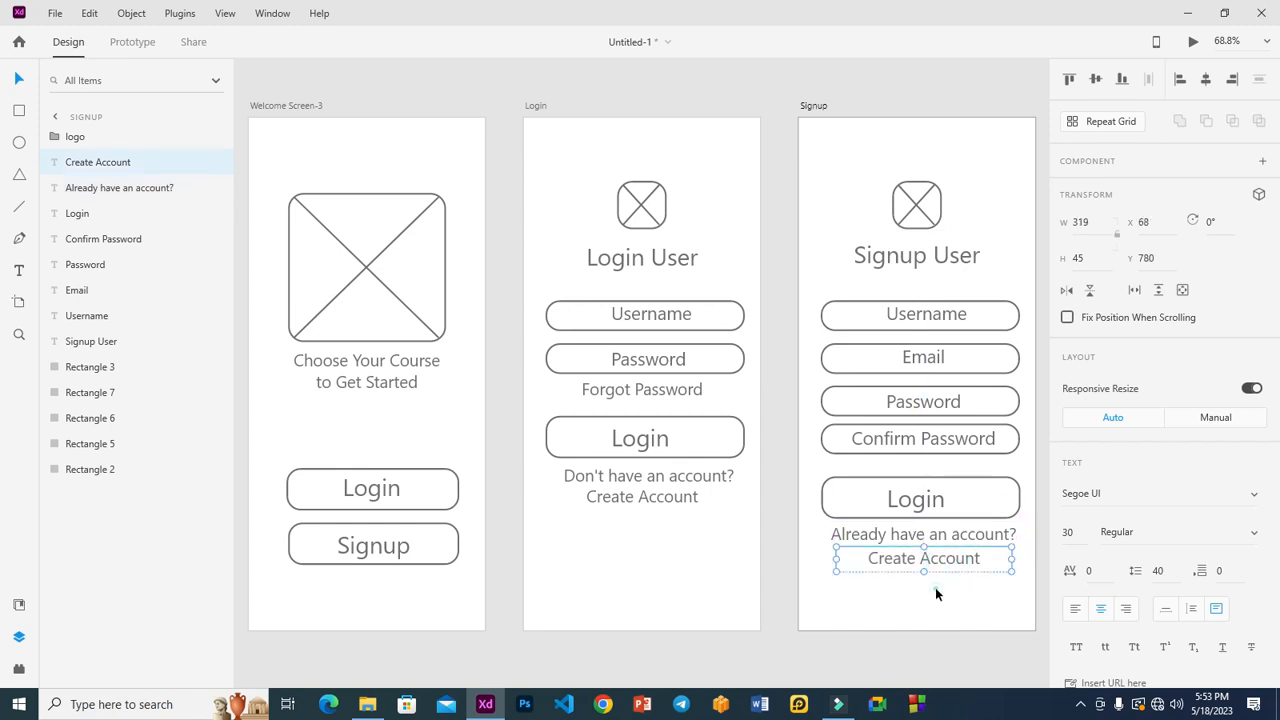
left_click(935, 590)
Retype Create Account as 'Sign in' and the button label as 'Signup', then zoom out.
left_click(940, 566)
double_click(940, 565)
type("Sign in")
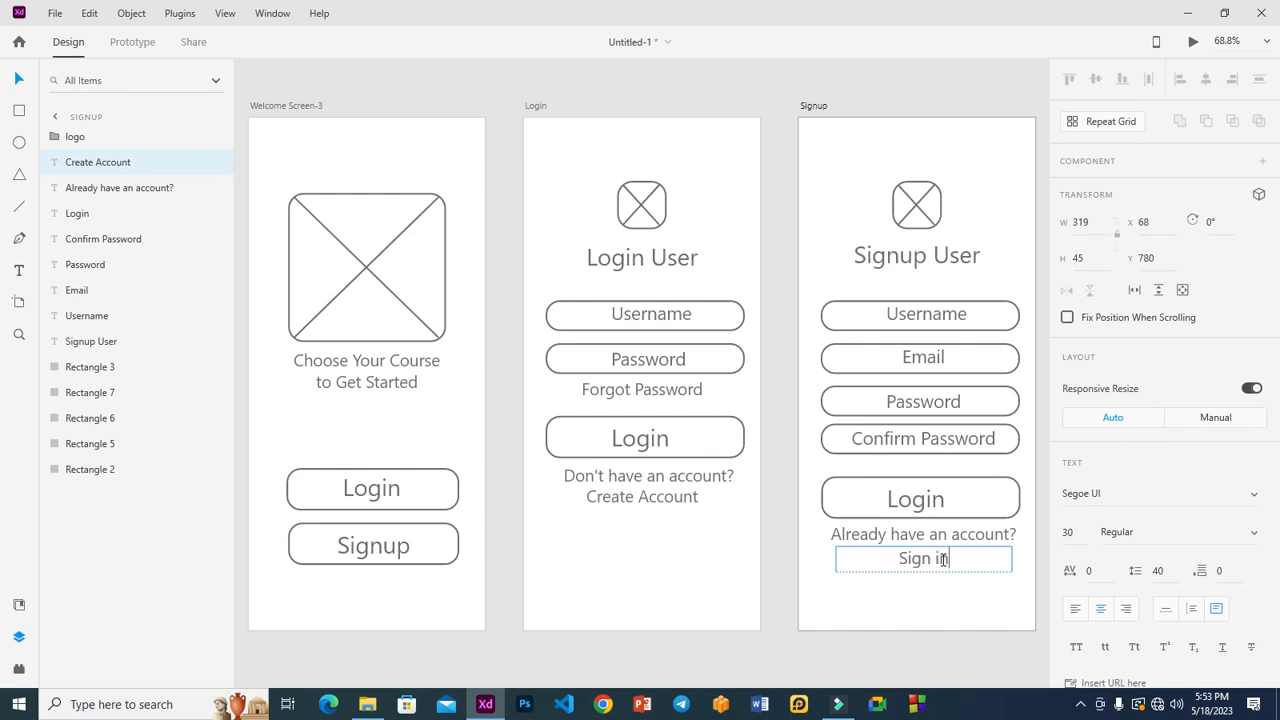
left_click(924, 505)
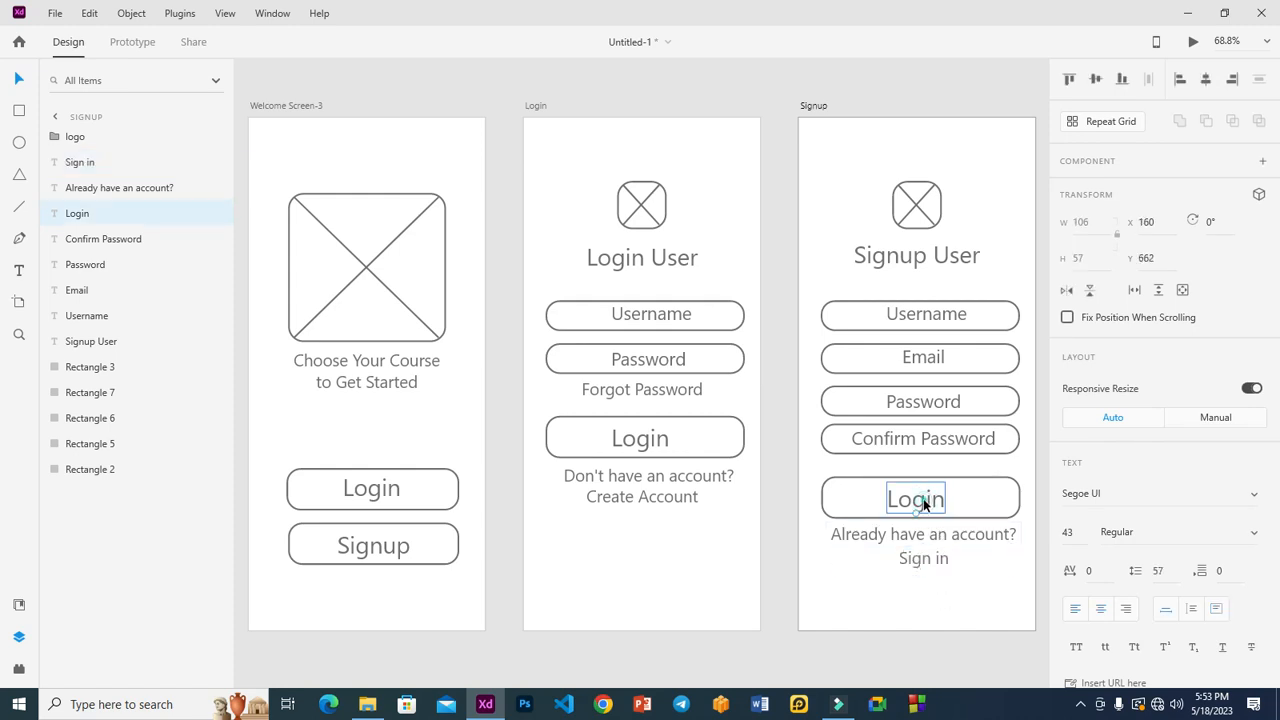
double_click(924, 505)
type("Signup")
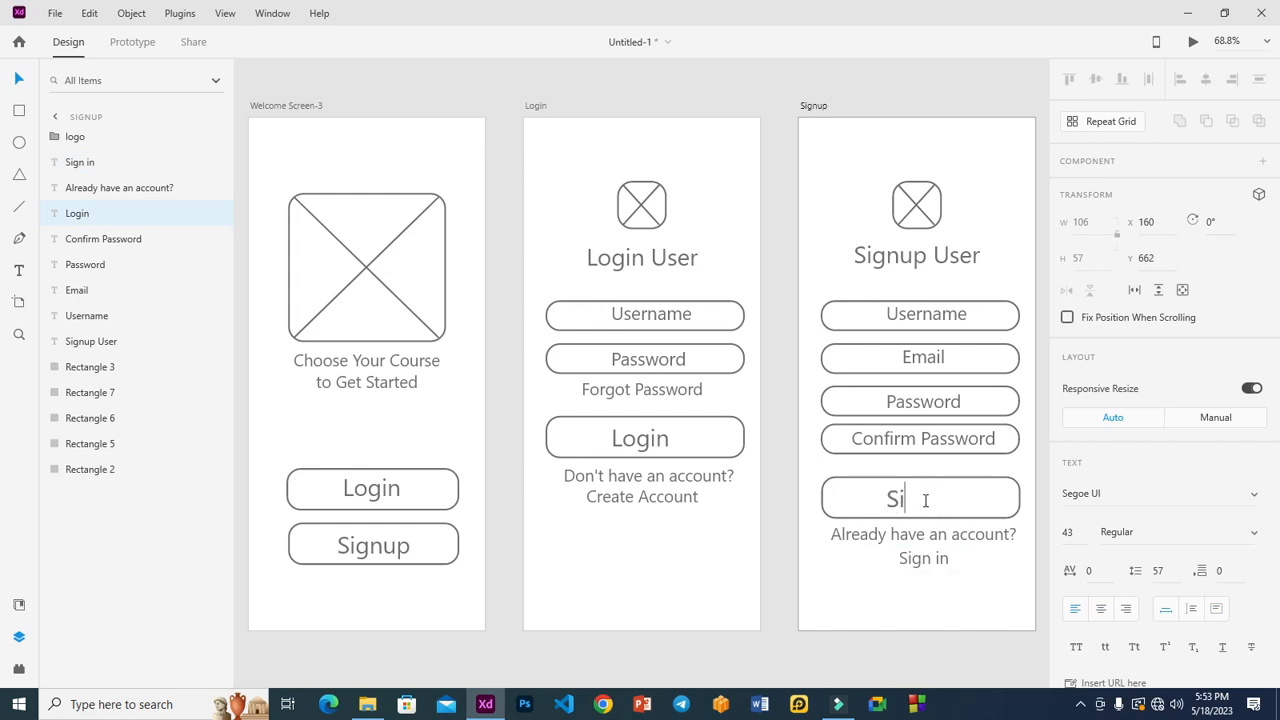
left_click(920, 606)
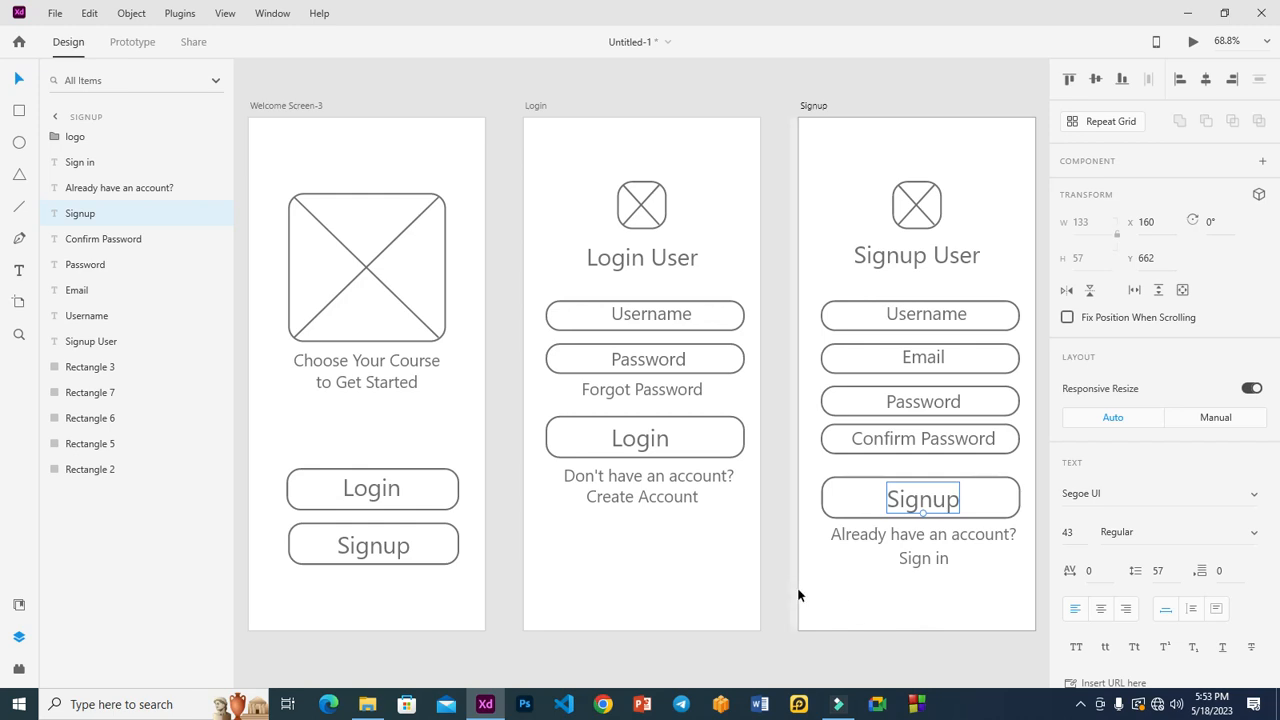
key("ctrl+0")
left_click(923, 552)
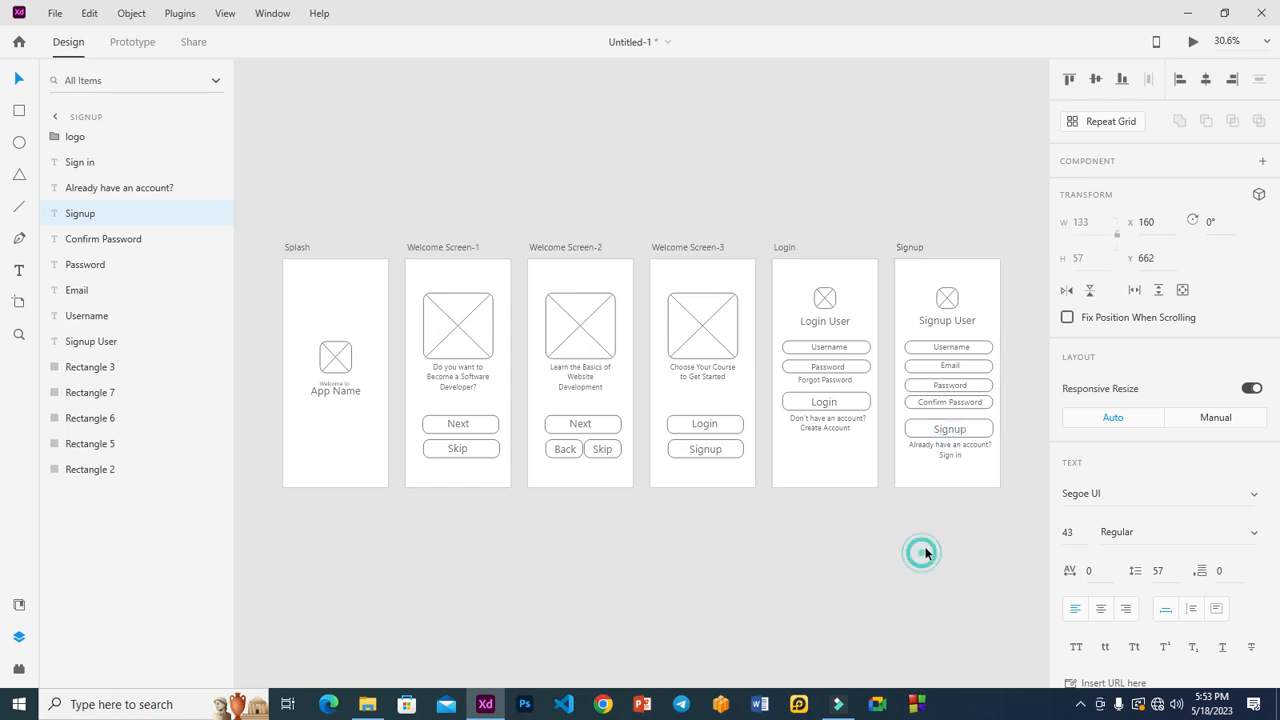
Duplicate the Signup artboard as Signup – 1, place it under Splash, and zoom to it.
left_click(905, 249)
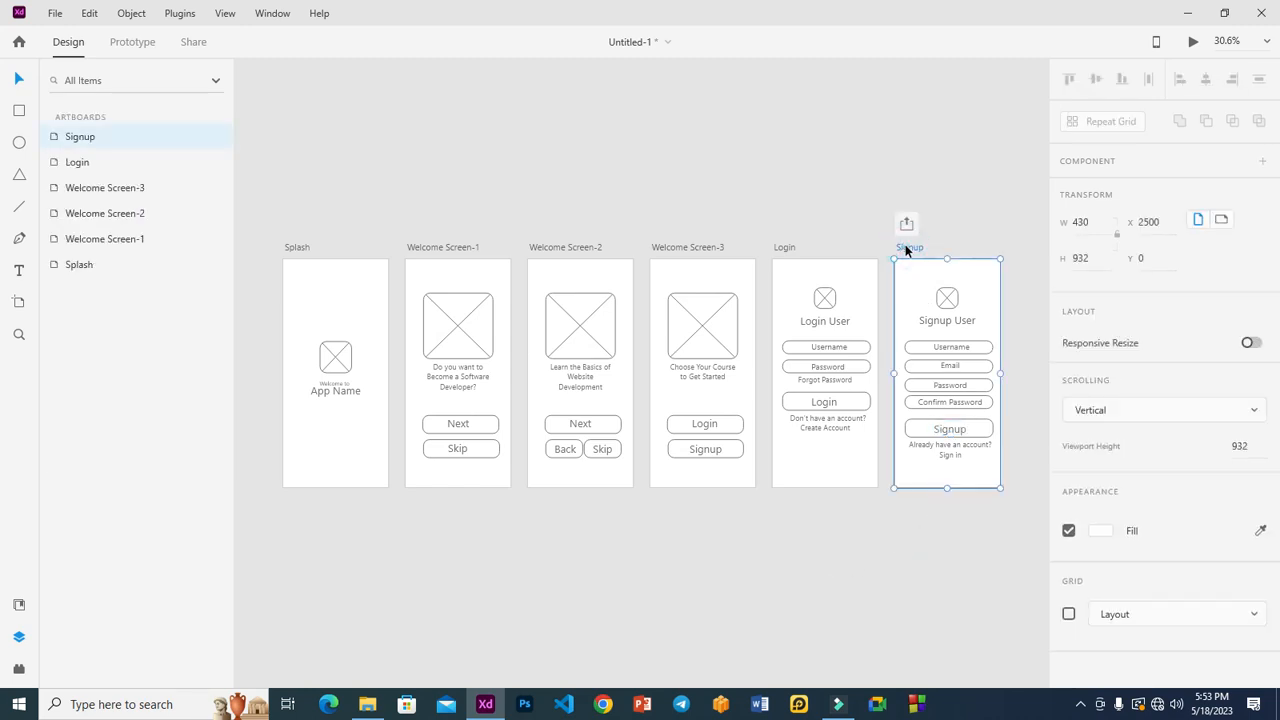
key("ctrl+d")
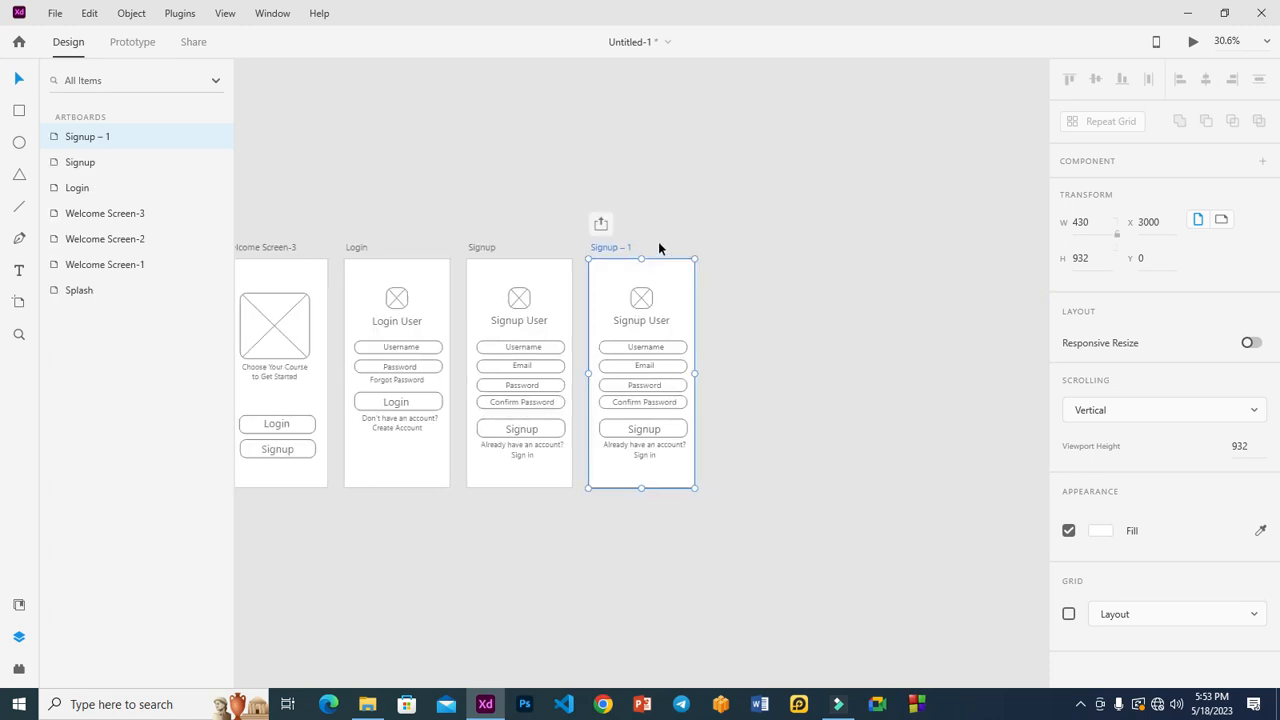
left_click_drag(607, 246, 3, 514)
left_click_drag(241, 516, 472, 497)
scroll(617, 511, "down", 3)
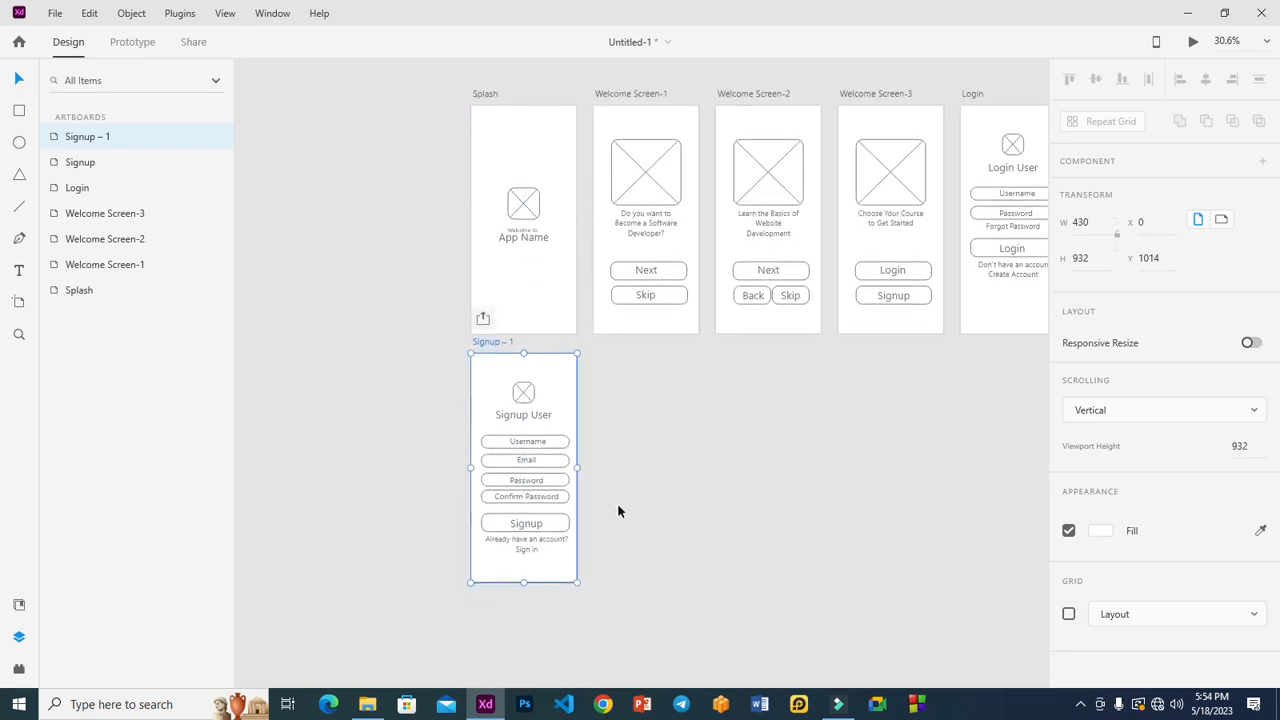
scroll(617, 511, "down", 1)
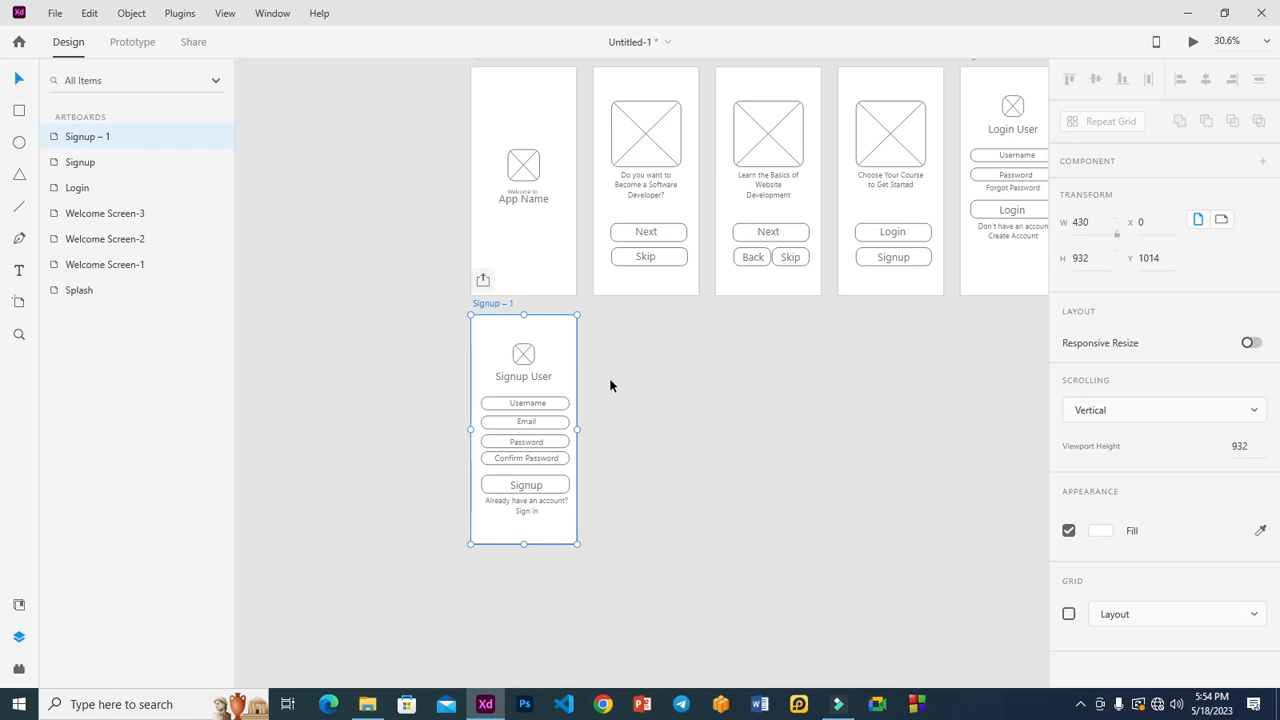
key("ctrl+3")
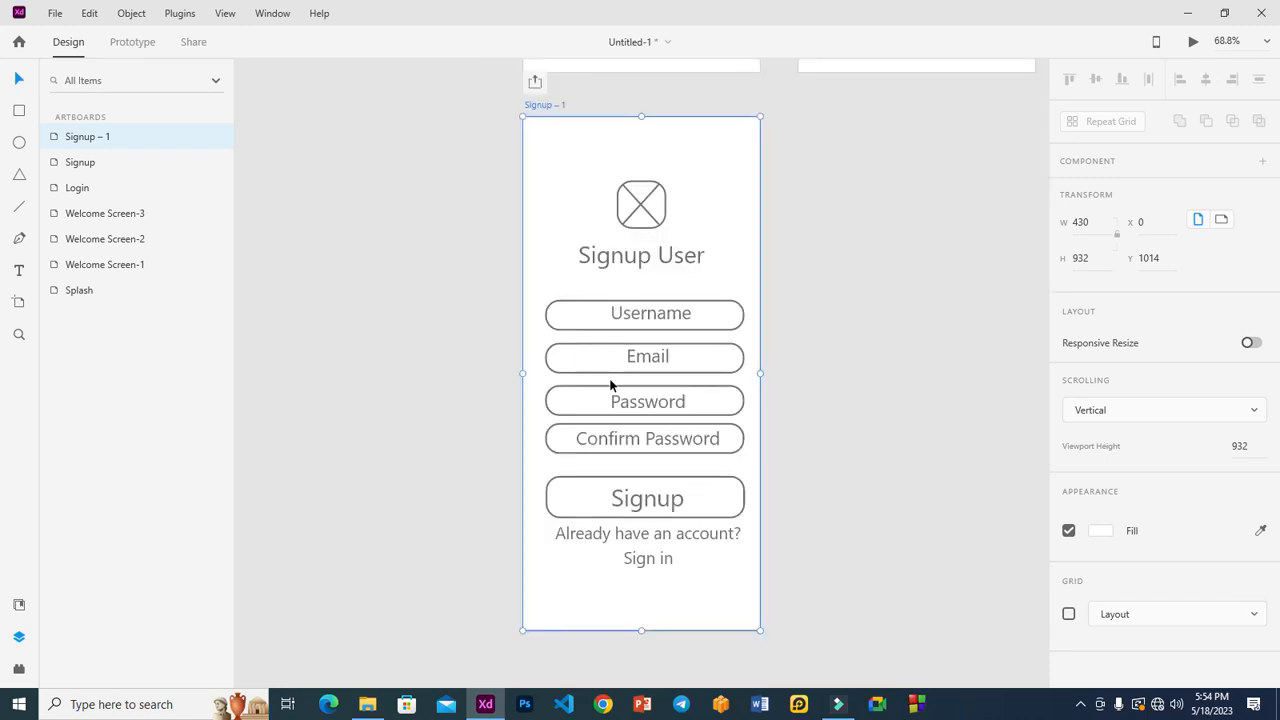
Rename the Signup – 1 artboard to 'Reset Password'.
double_click(553, 106)
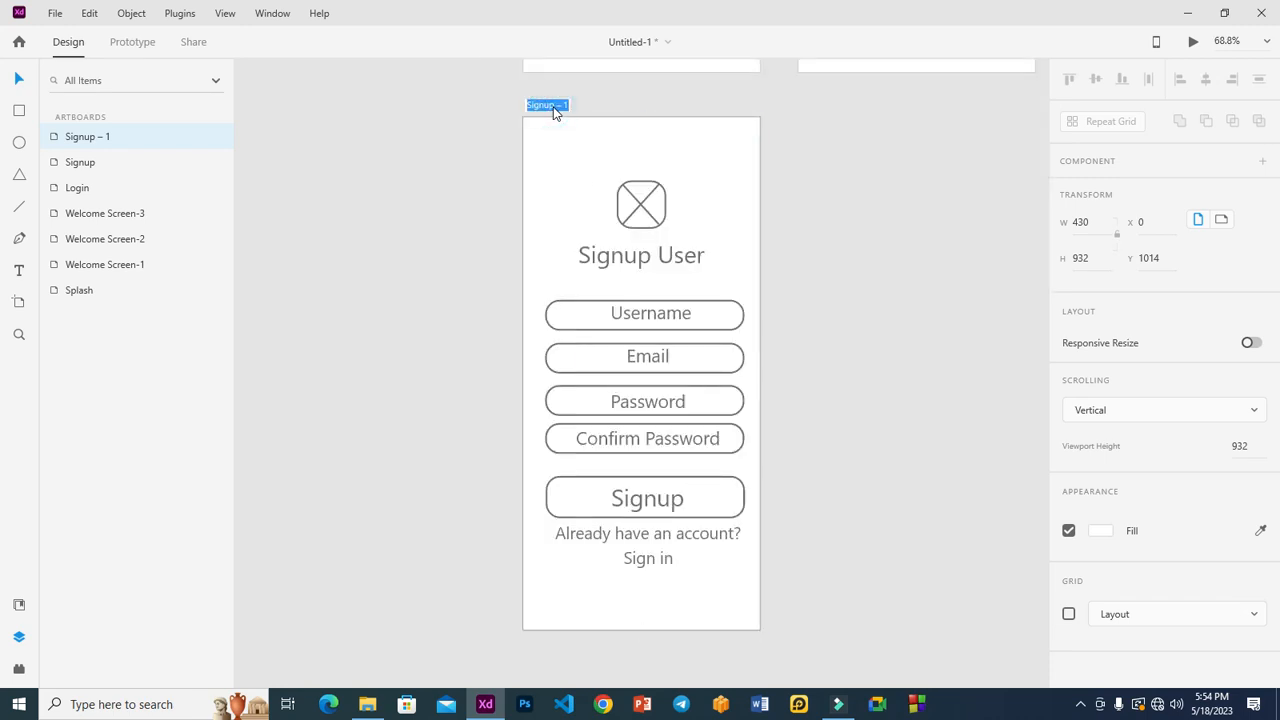
type("Reset Password")
left_click(869, 218)
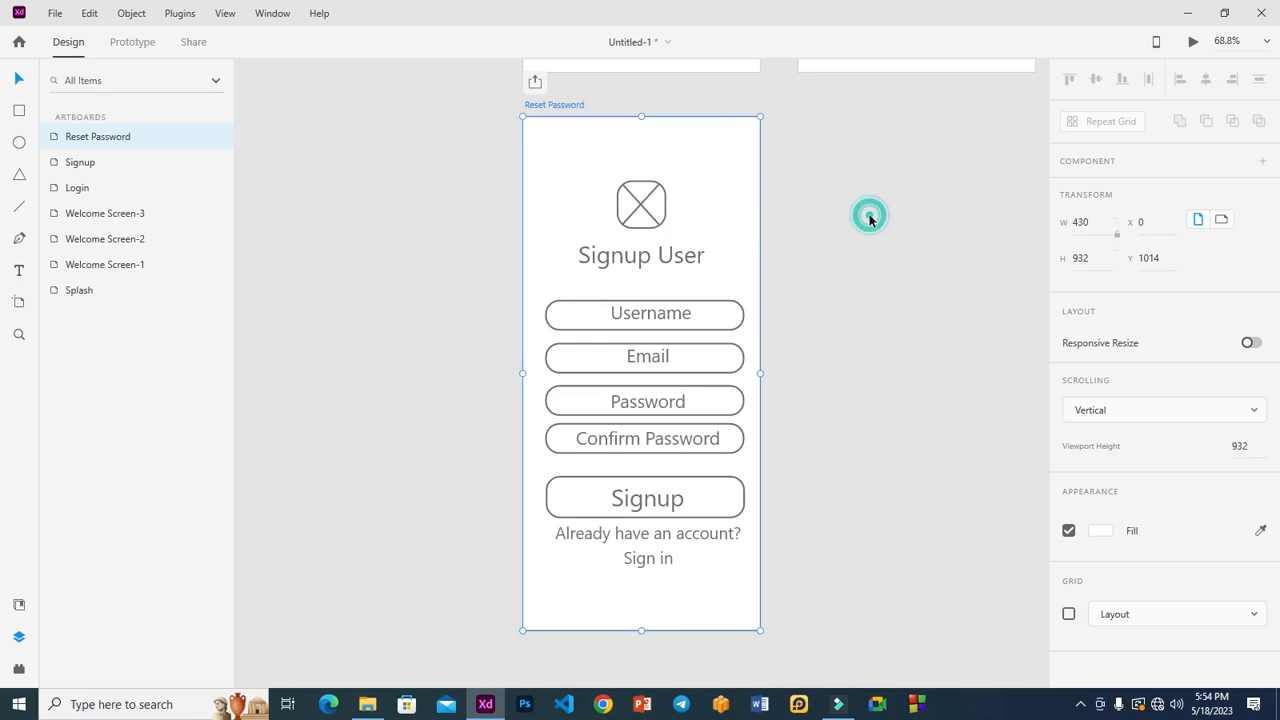
Change the Signup User heading to 'Reset Password' and centre it under the logo.
left_click(651, 257)
key("Delete")
key("ctrl+z")
type("R")
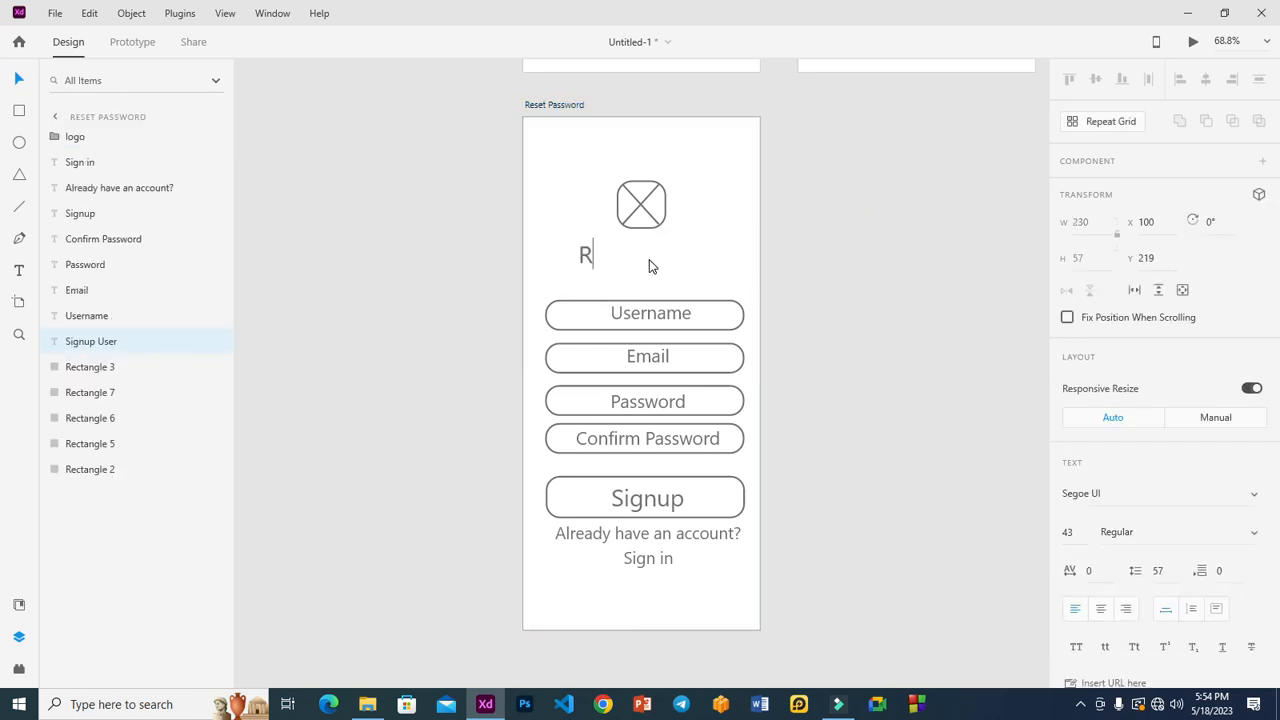
type("eset PAssword")
left_click(666, 256)
key("BackSpace")
type("a")
left_click(846, 277)
left_click_drag(694, 257, 684, 270)
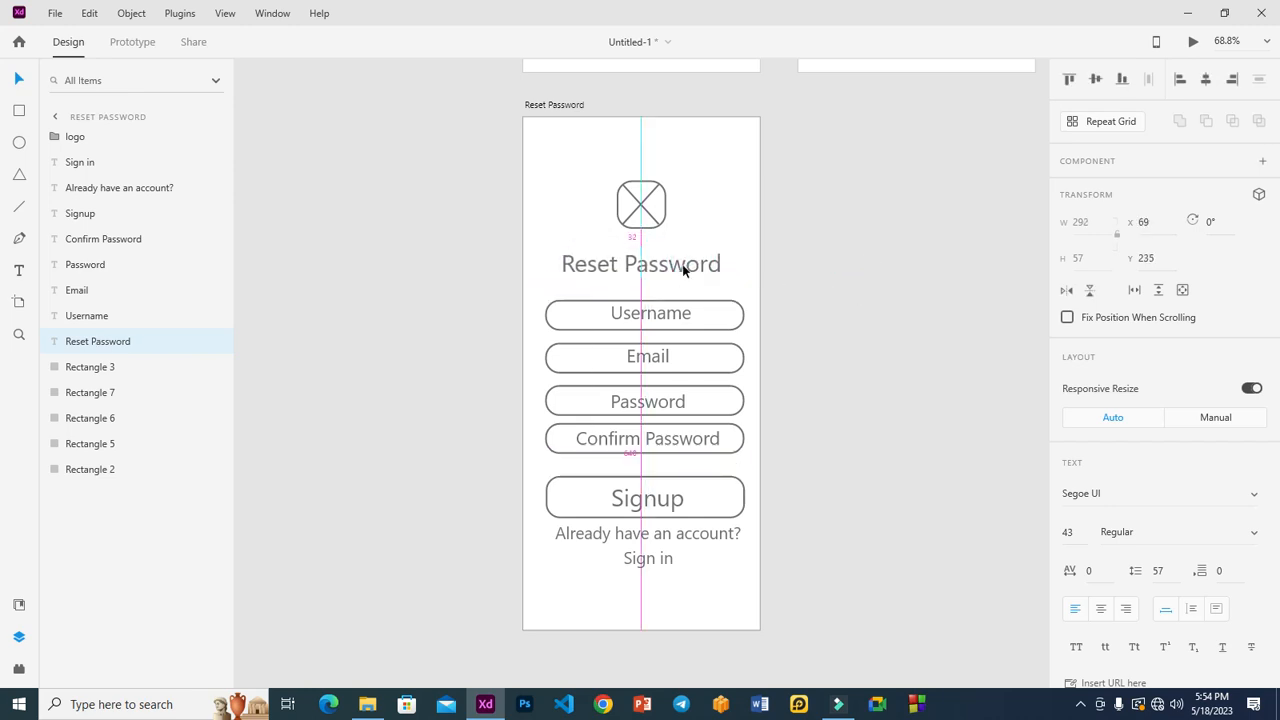
Delete the Username, Password and Confirm Password fields with their labels.
left_click(671, 317)
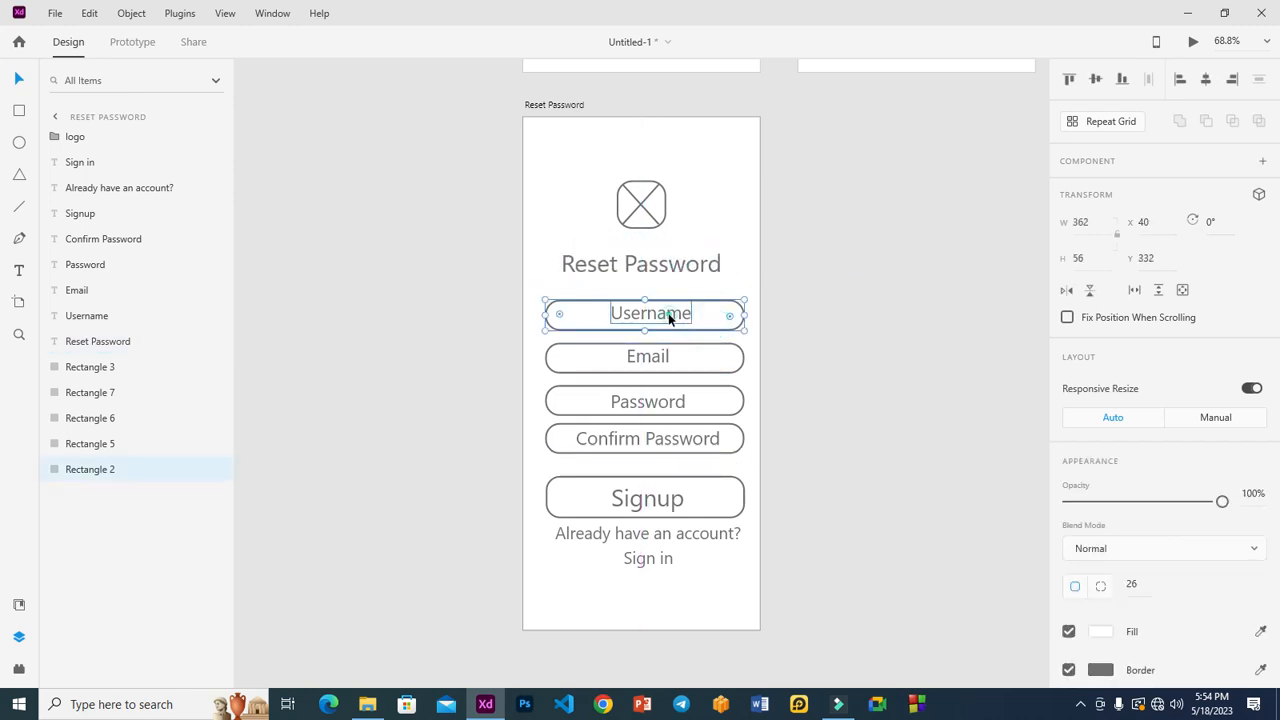
left_click(670, 318, "shift")
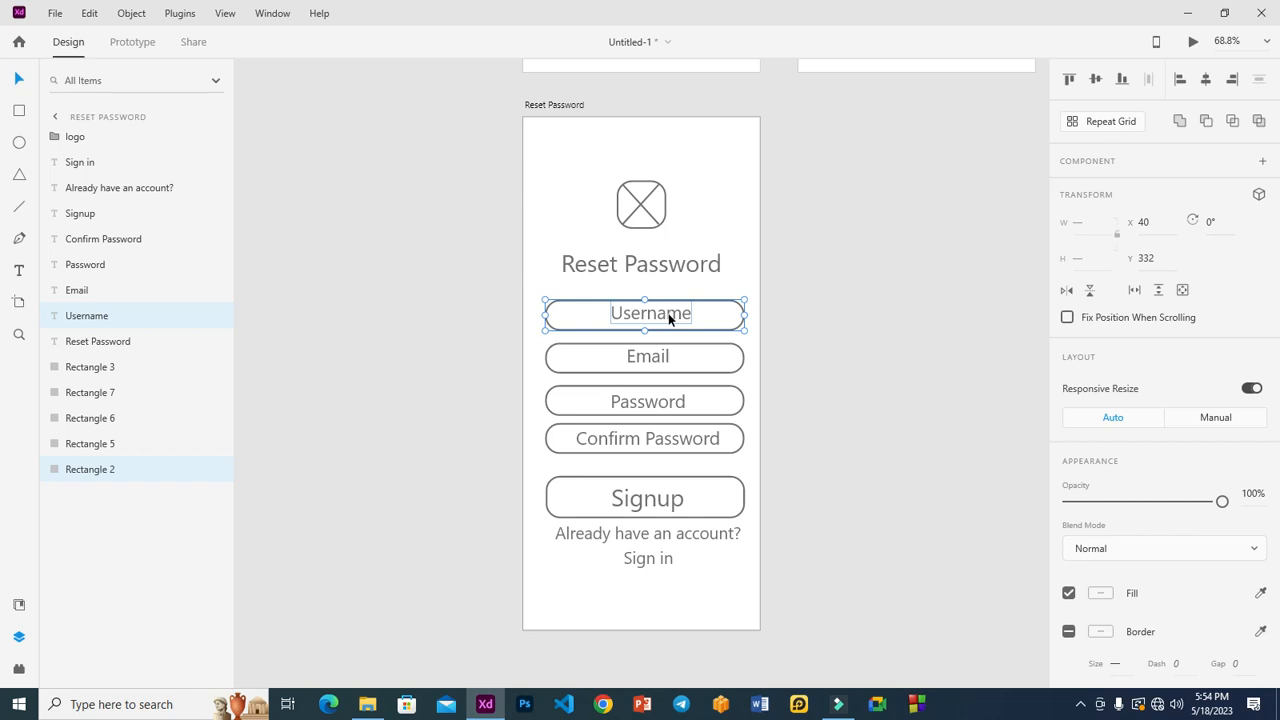
key("Delete")
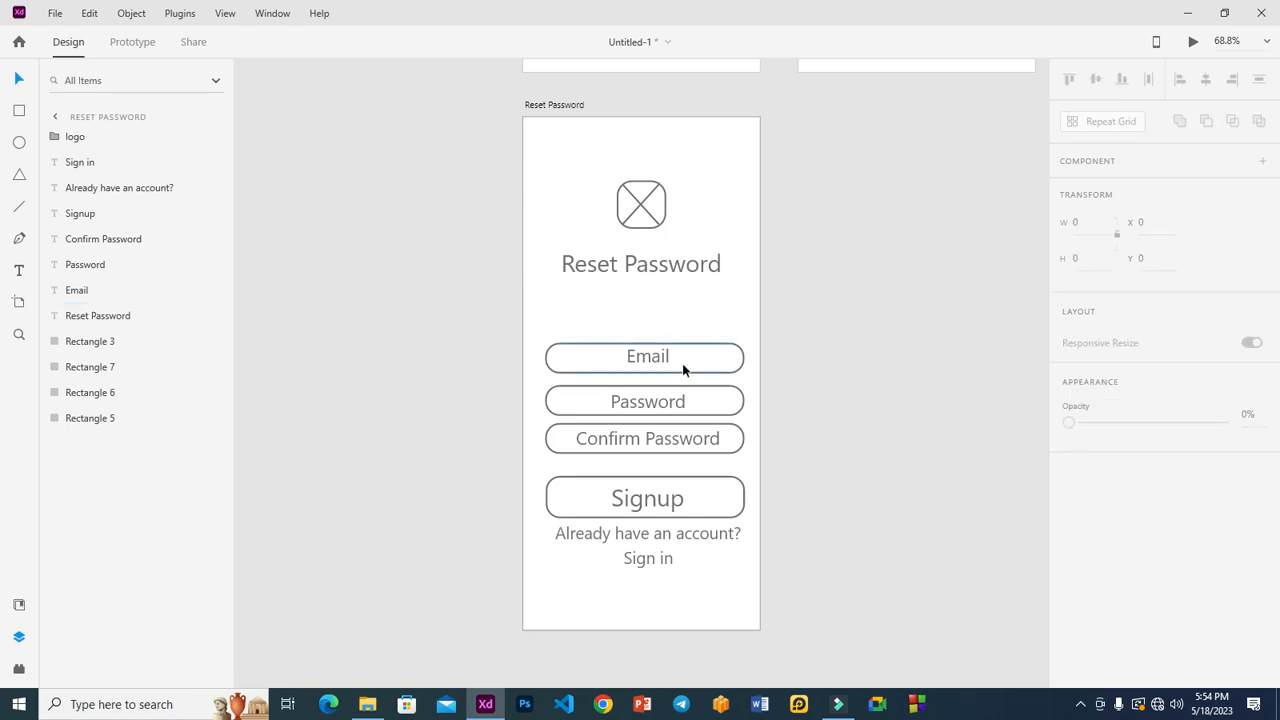
left_click(712, 393)
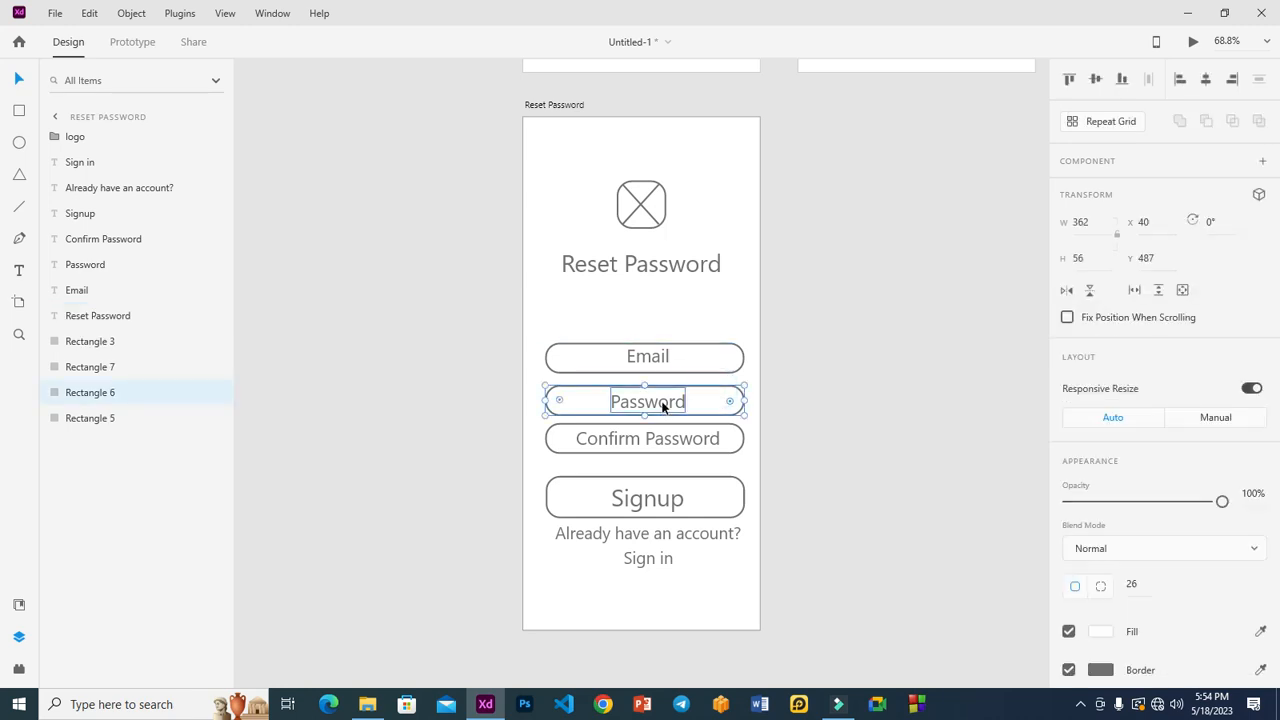
left_click(664, 405, "shift")
key("Delete")
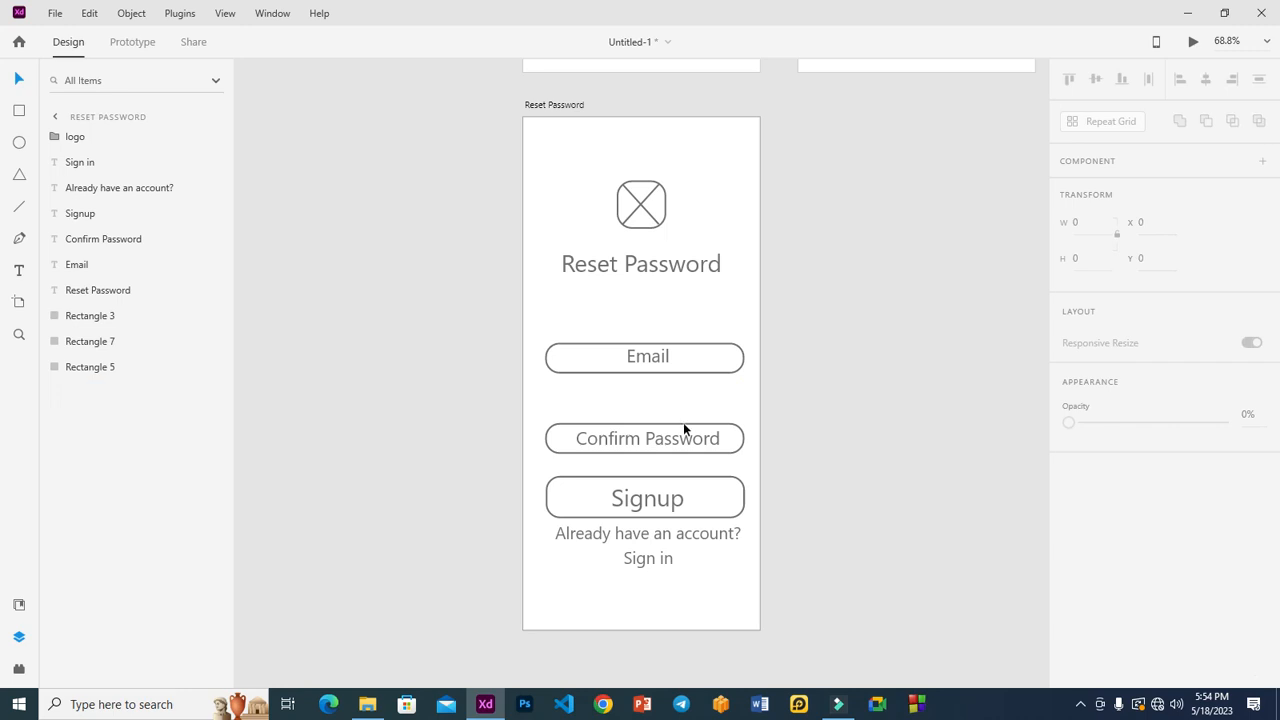
left_click(723, 440)
left_click(732, 446, "shift")
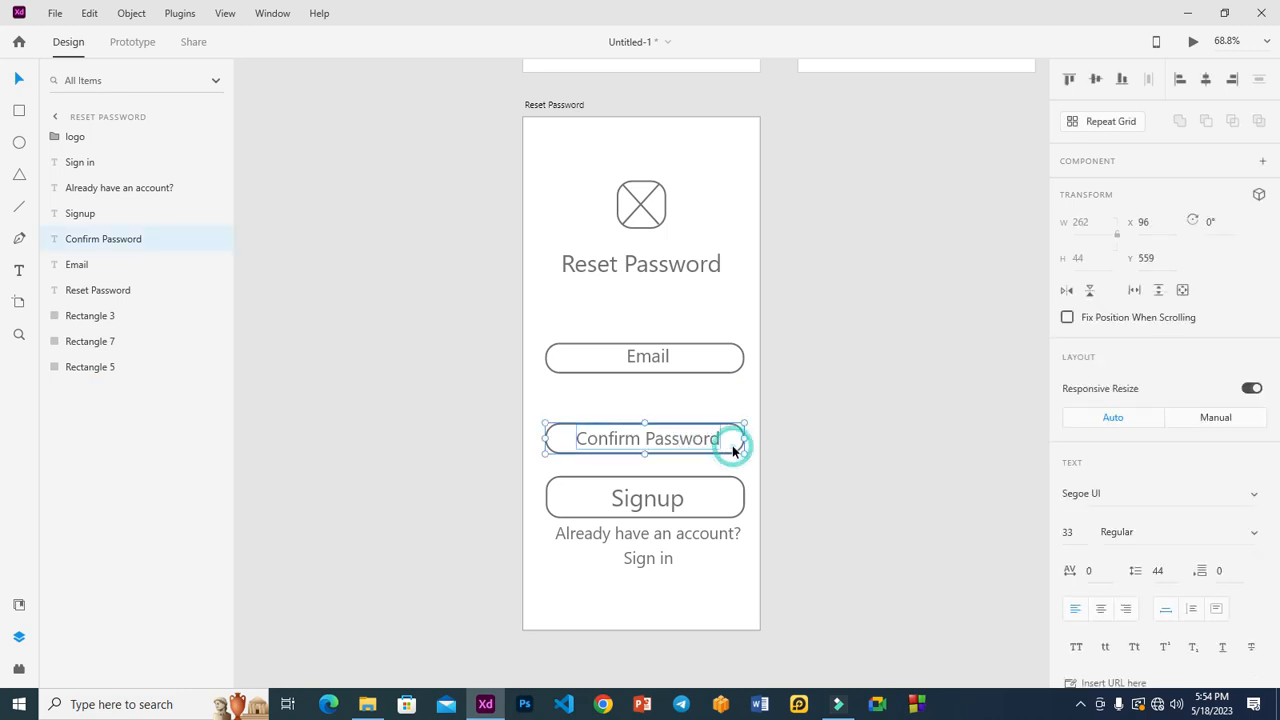
key("Delete")
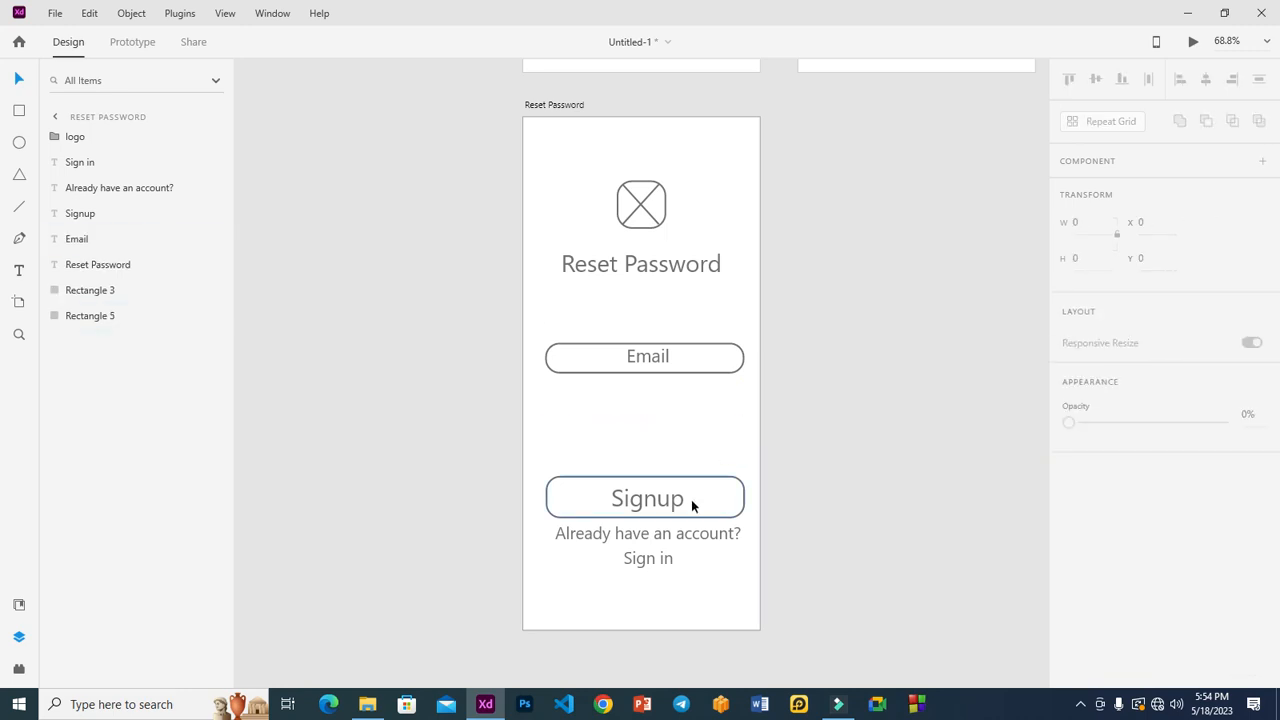
Move the Signup button beneath the Email field and delete the 'Already have an account?' text.
left_click(684, 500)
left_click(712, 502, "shift")
left_click_drag(708, 503, 705, 417)
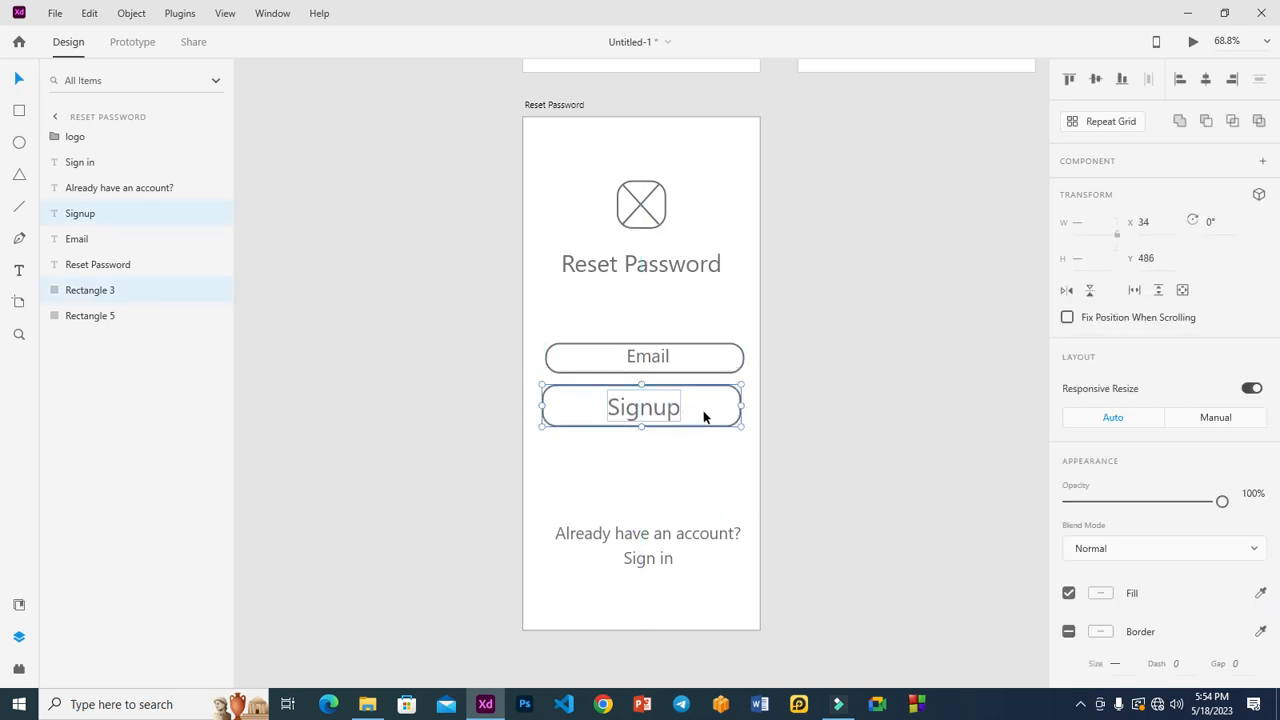
left_click(645, 533)
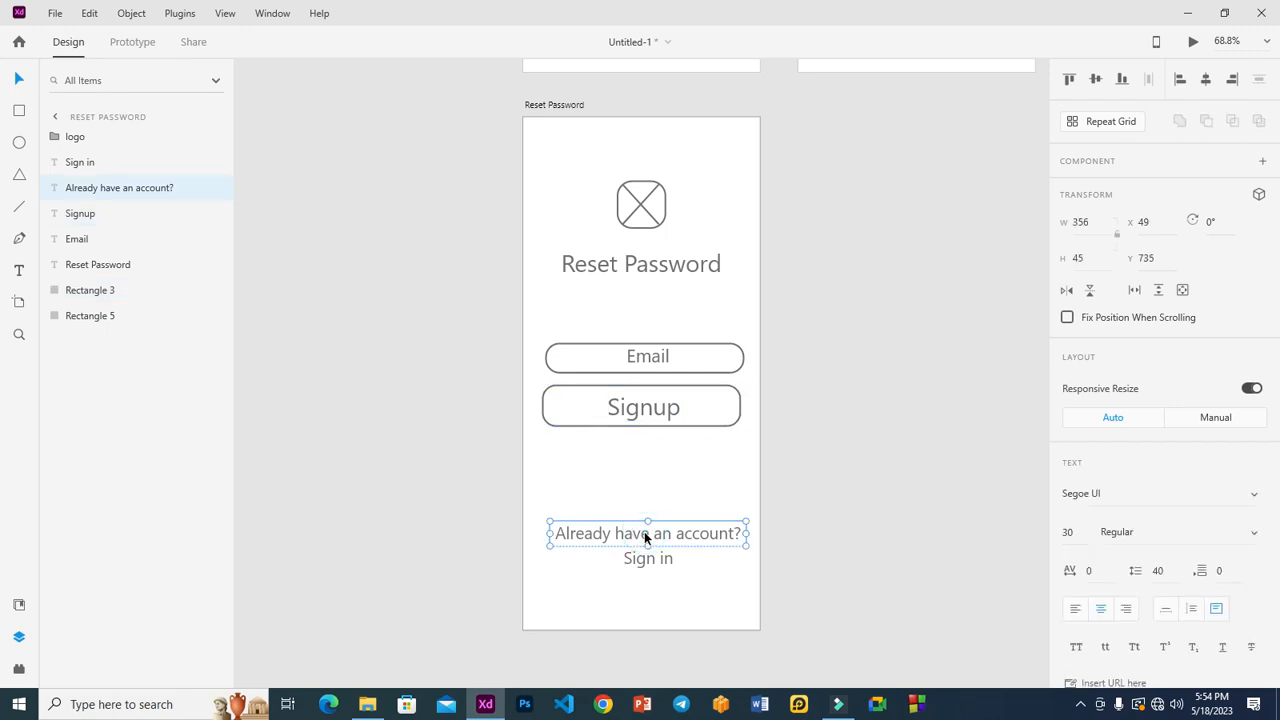
key("Delete")
Turn the Sign in text into a centred 'Cancel' link just below the button.
left_click_drag(649, 557, 649, 478)
double_click(648, 464)
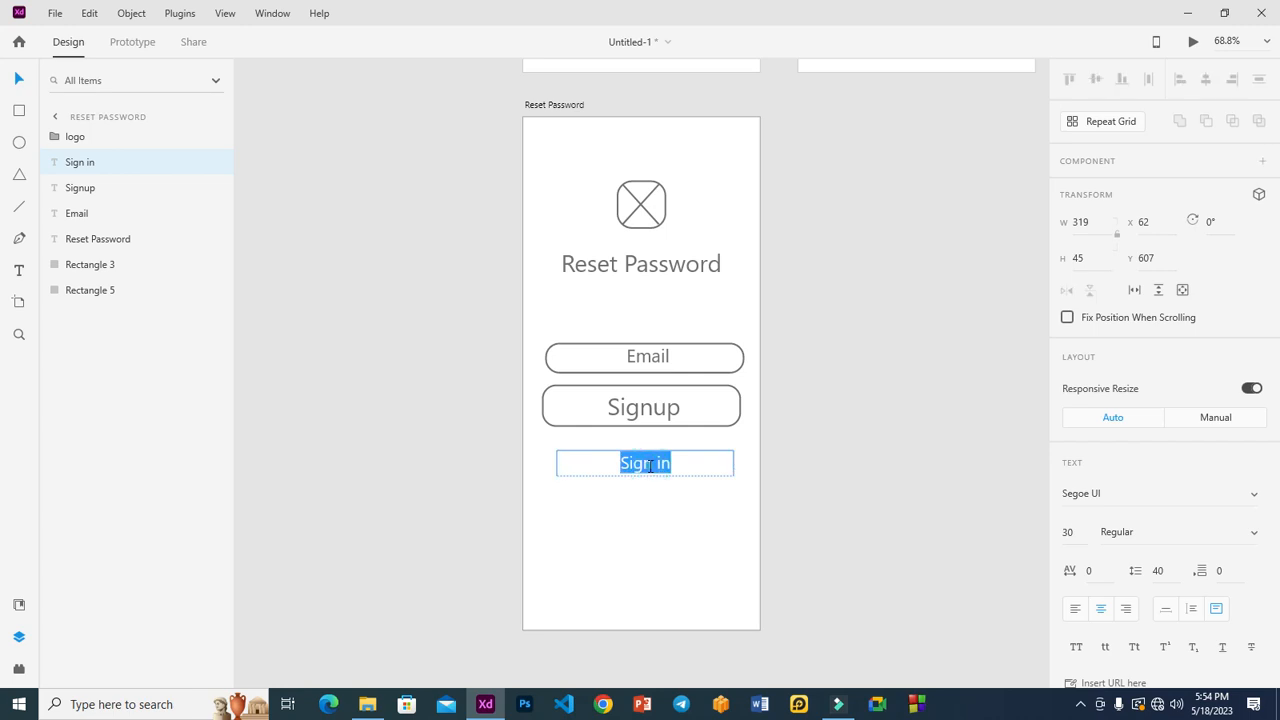
type("Back")
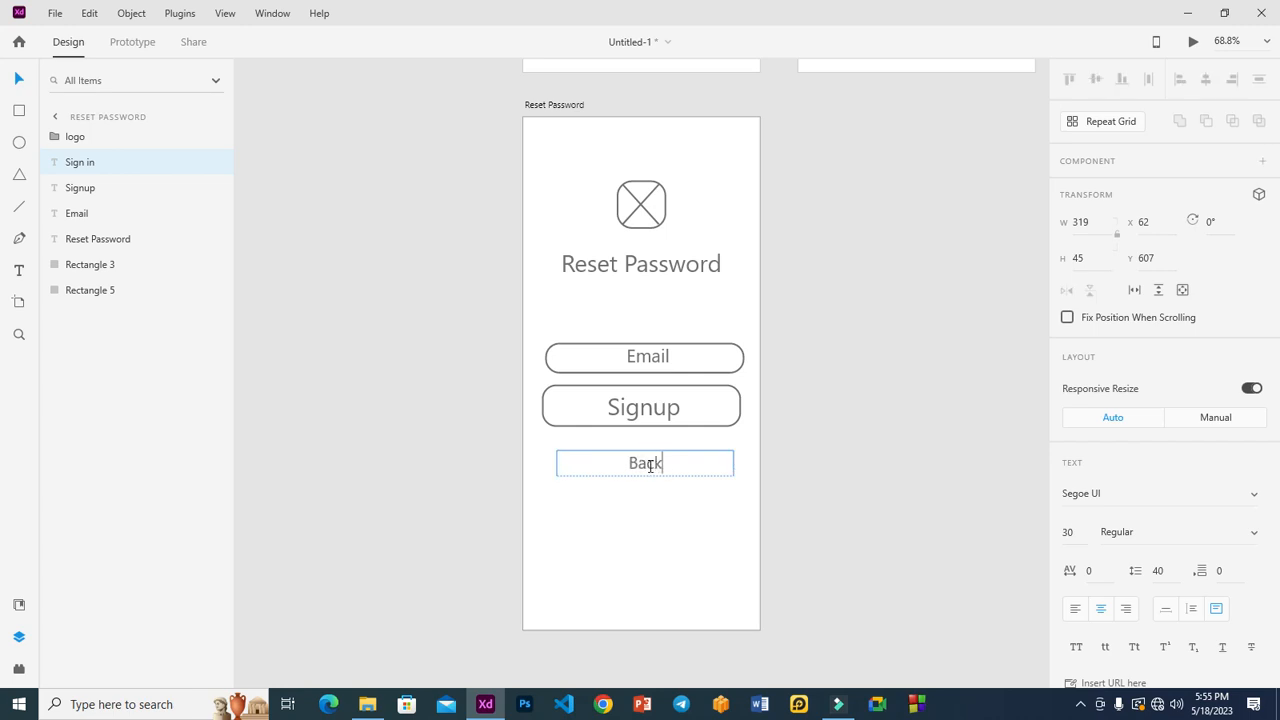
left_click(911, 366)
left_click(657, 463)
double_click(651, 466)
type("Cancel")
left_click(900, 397)
left_click_drag(654, 469, 649, 456)
left_click(801, 430)
Change the button label from Signup to 'Submit'.
left_click(650, 410)
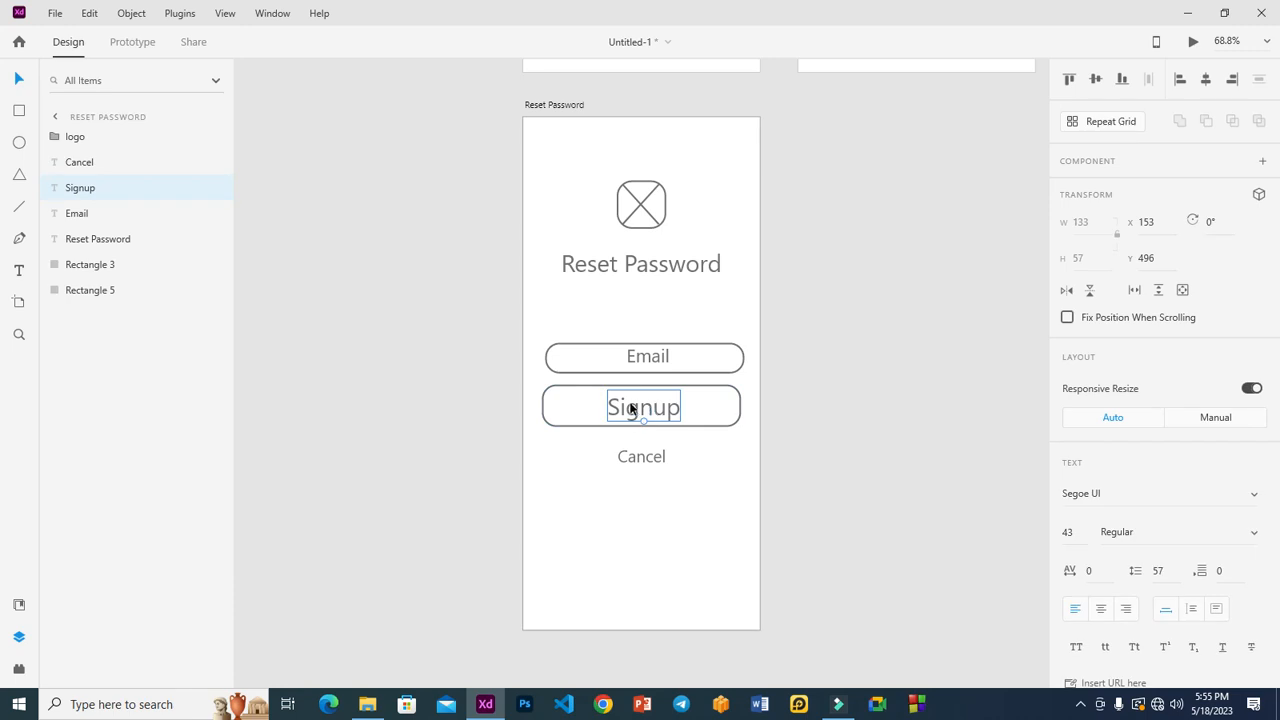
double_click(636, 408)
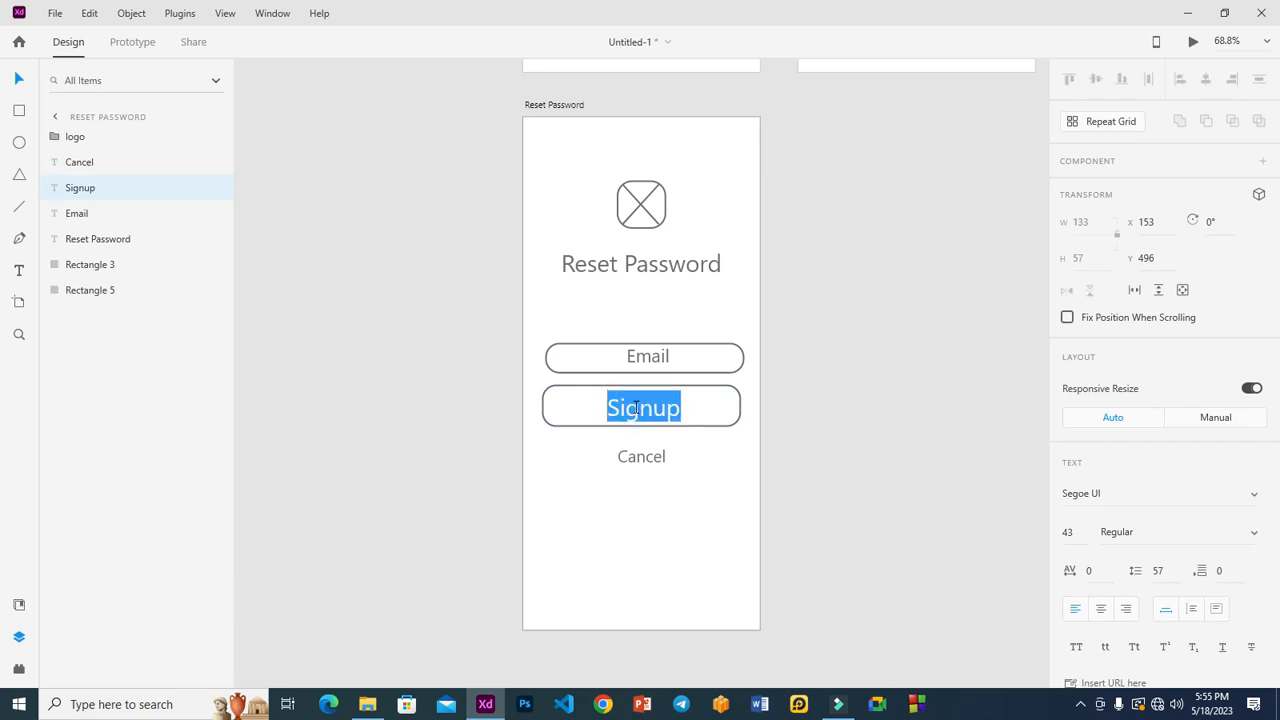
type("Submit")
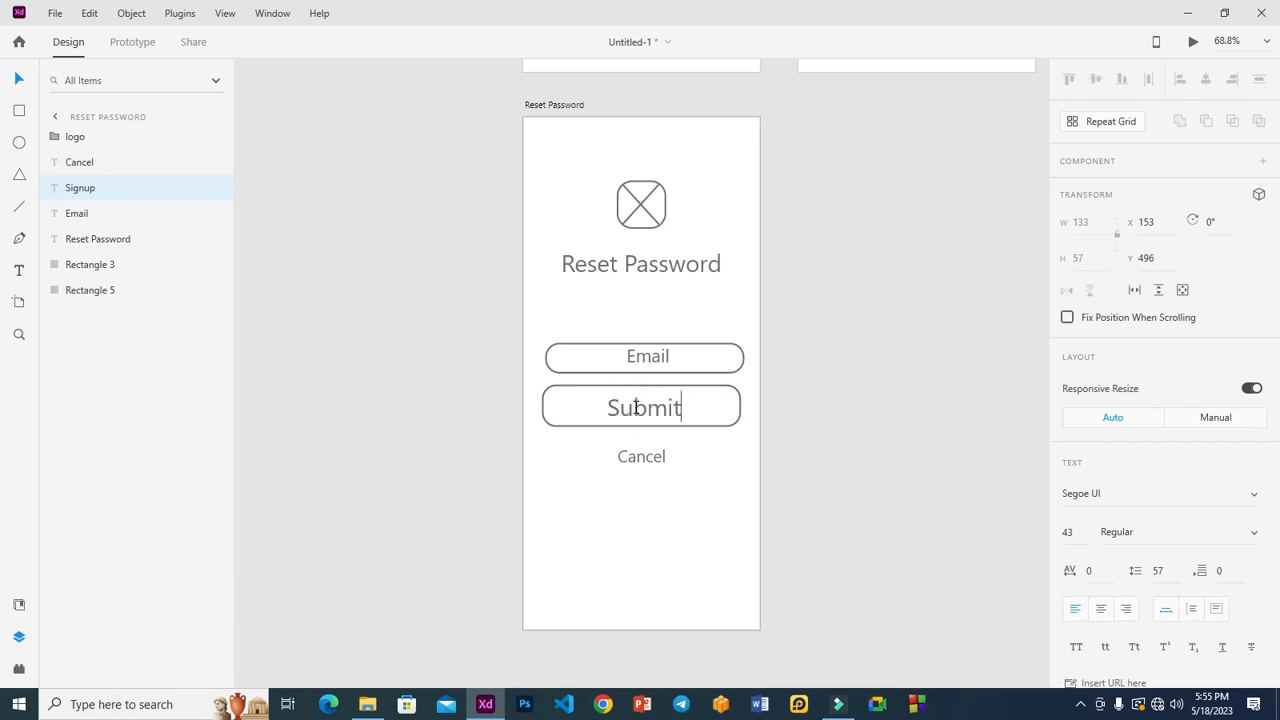
key("Escape")
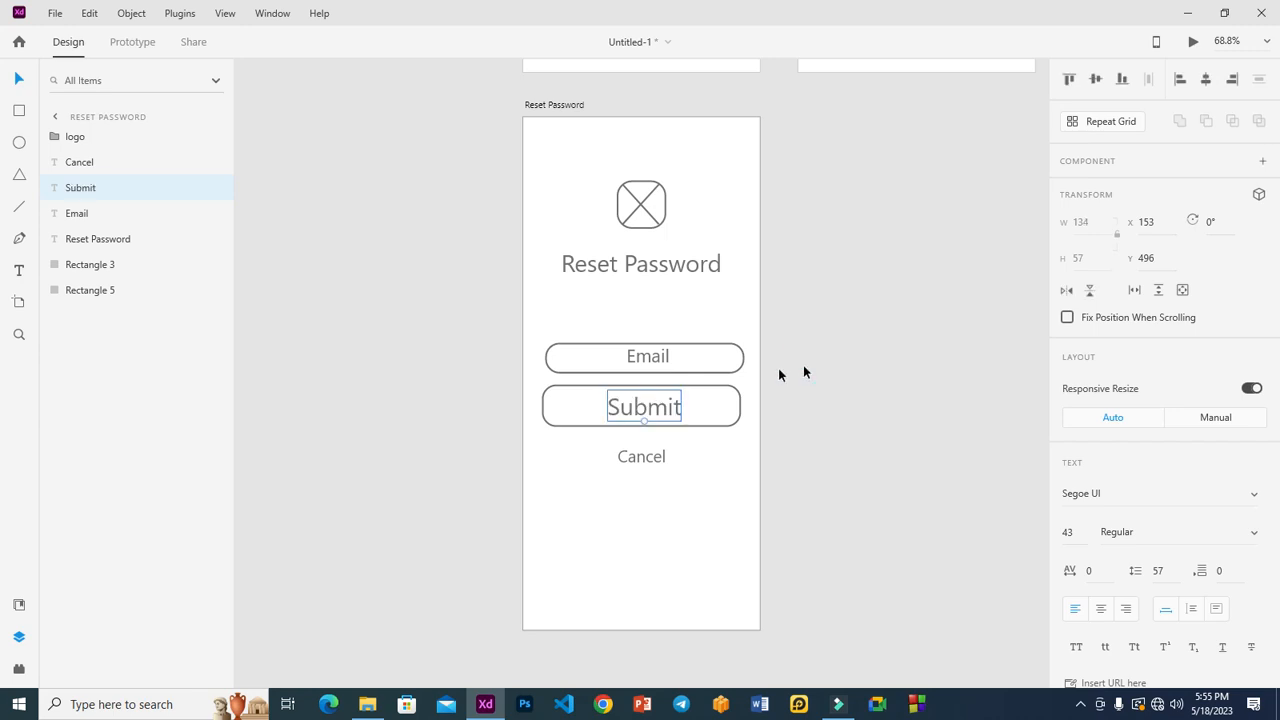
Resize the Submit button to match the Email field's width, then zoom out.
left_click(549, 370)
left_click(552, 403)
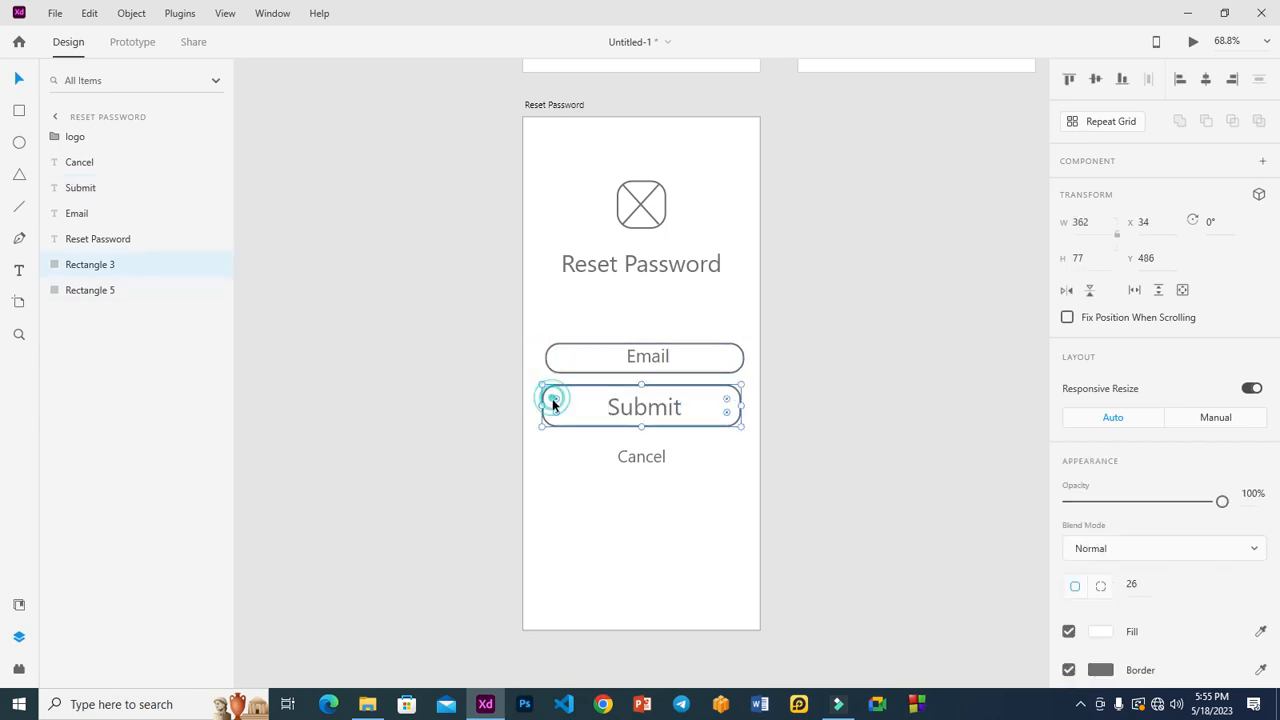
left_click_drag(543, 404, 547, 404)
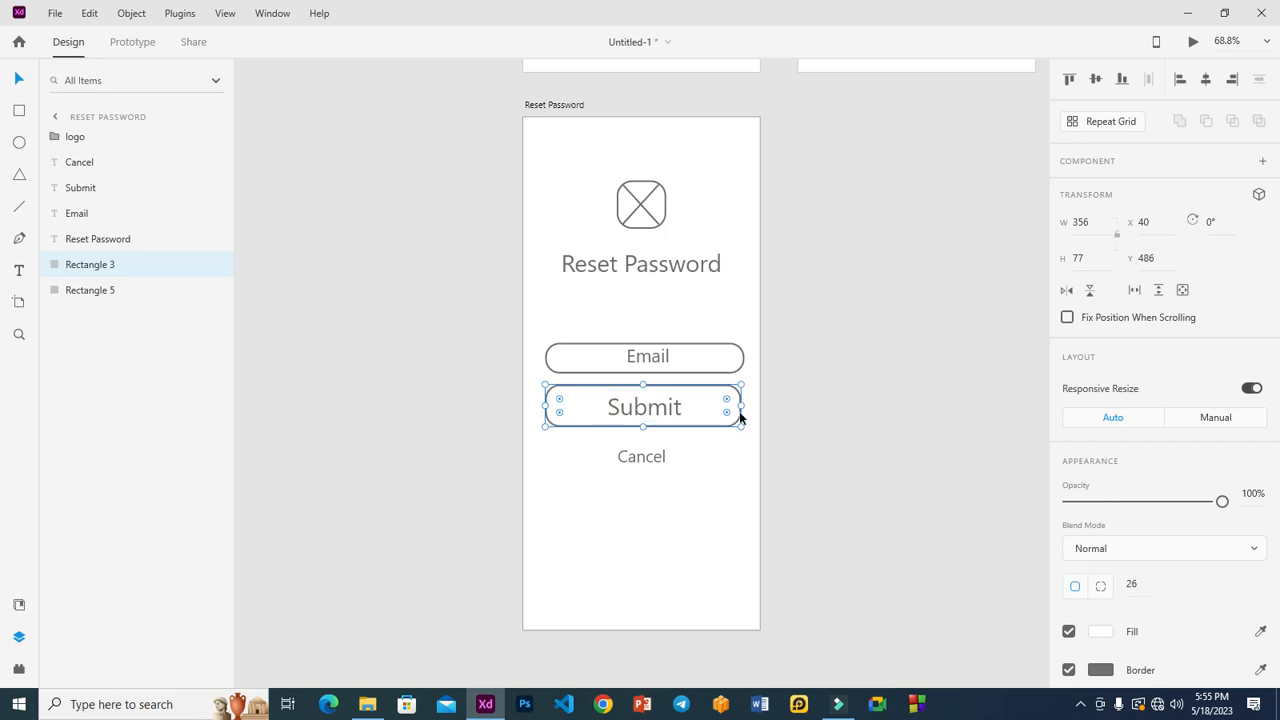
left_click_drag(741, 405, 745, 405)
left_click(860, 375)
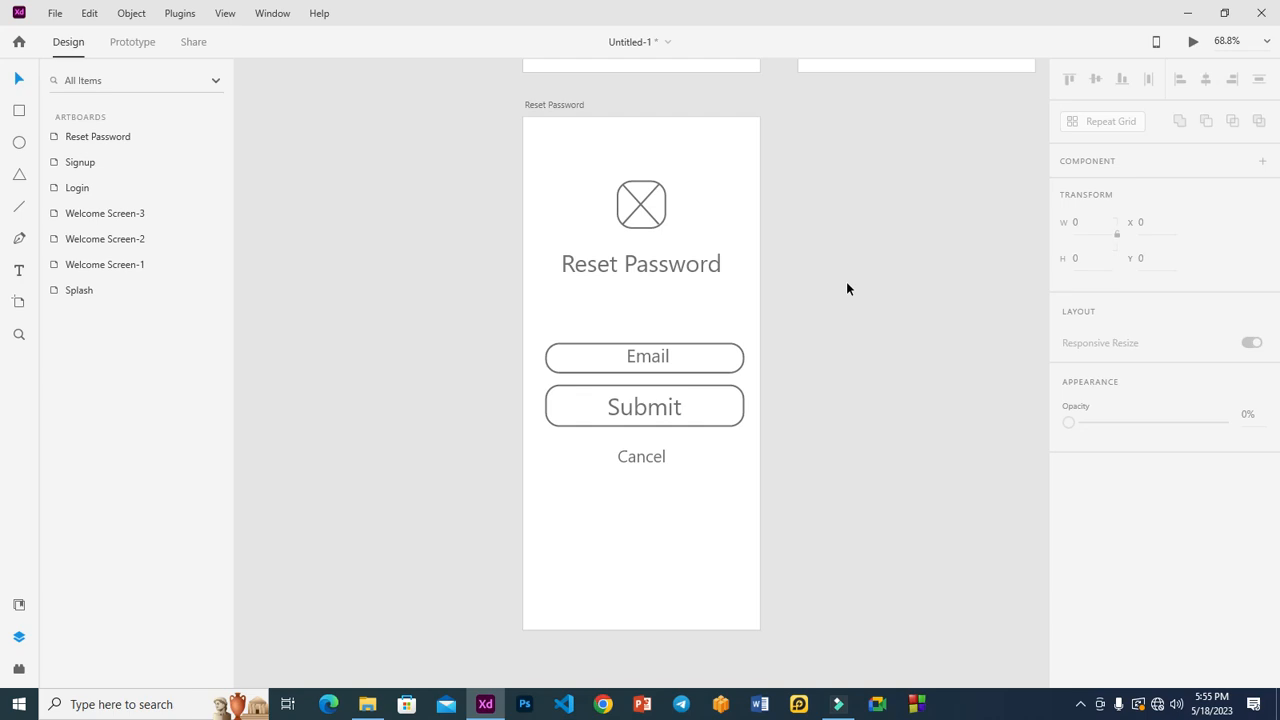
key("ctrl+0")
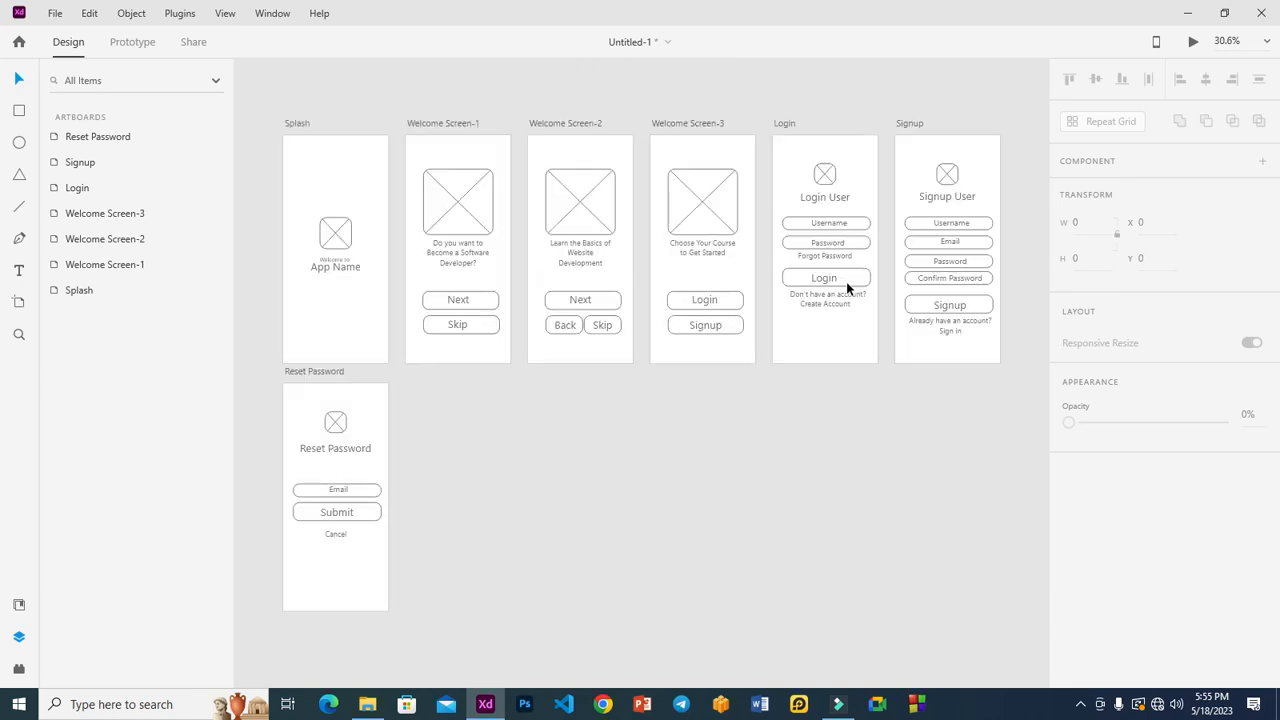
Duplicate the Signup artboard and place the copy below Welcome Screen-1.
left_click(910, 124)
key("ctrl+d")
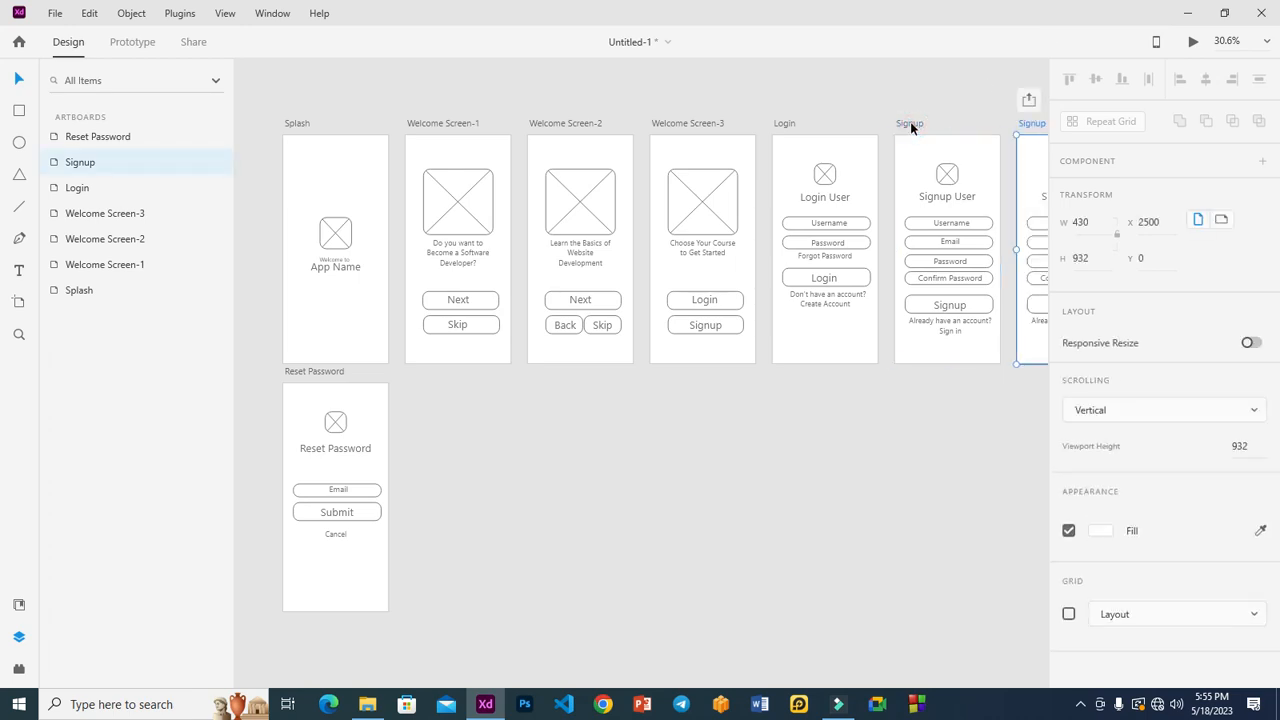
left_click_drag(608, 248, 147, 514)
left_click_drag(496, 517, 445, 497)
scroll(570, 500, "down", 3)
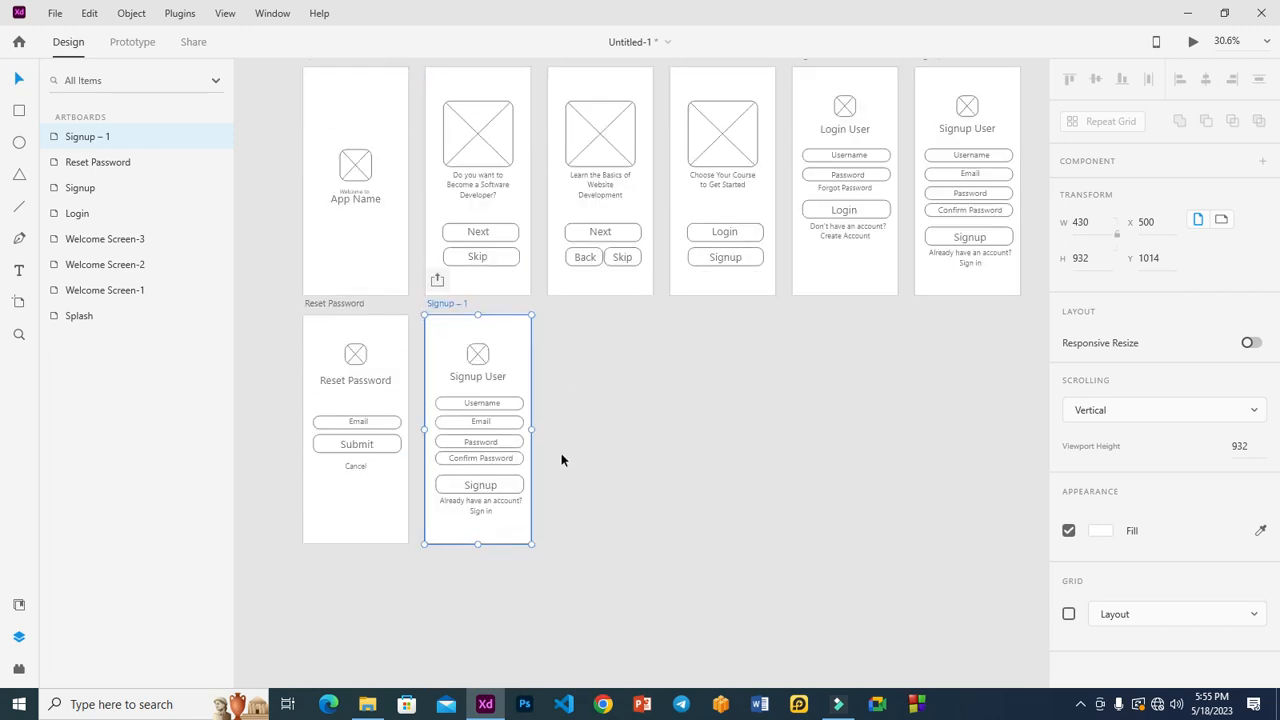
scroll(561, 453, "up", 5)
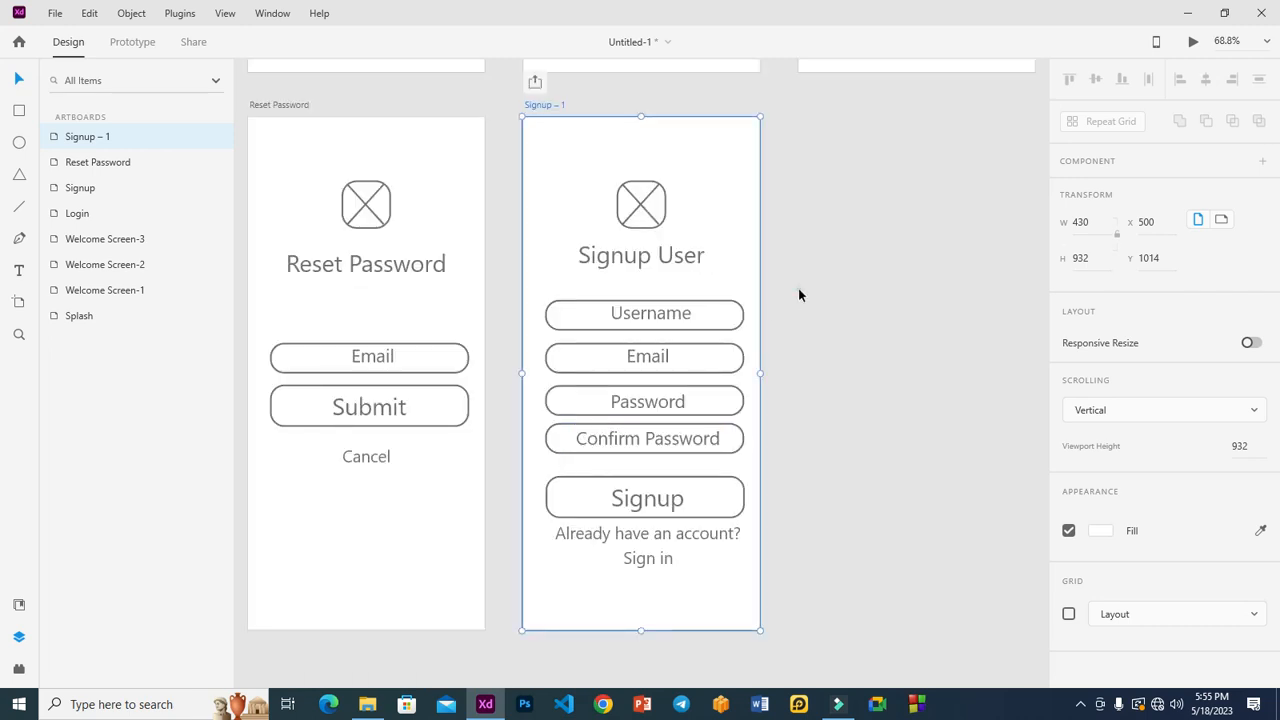
Retype the copy's heading as 'Change Password' and centre it under the logo.
left_click(636, 256)
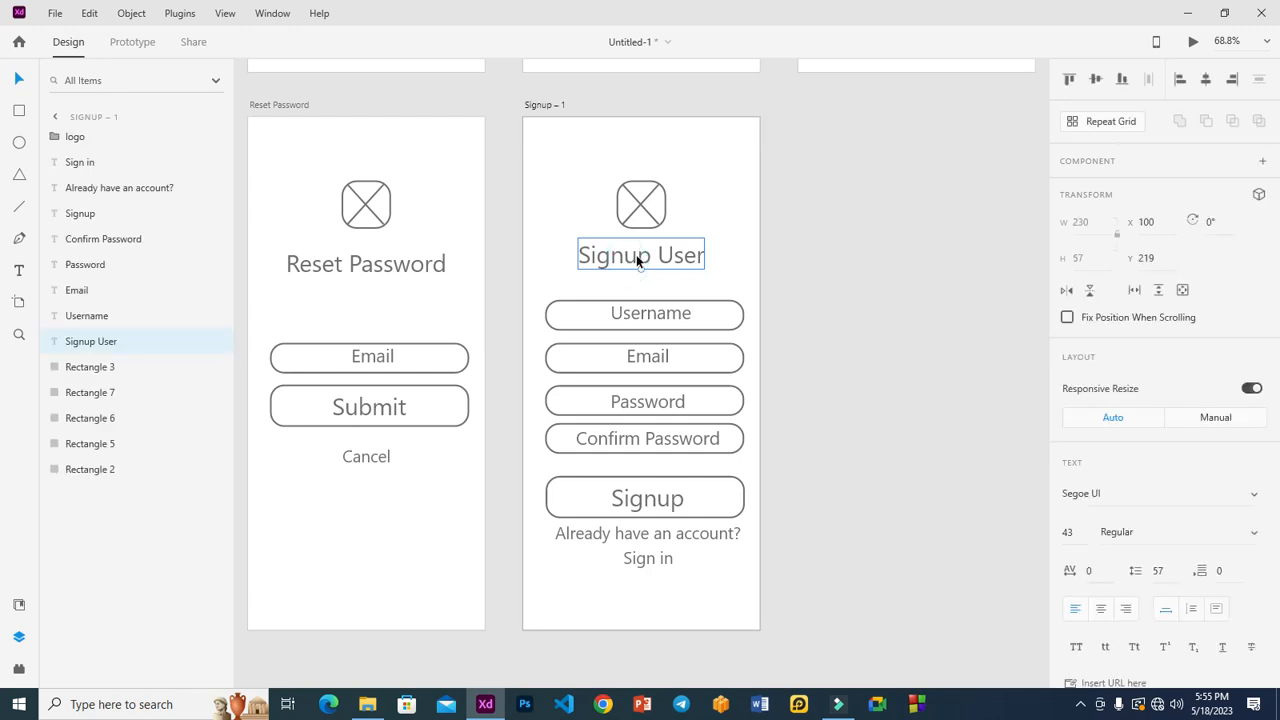
double_click(637, 255)
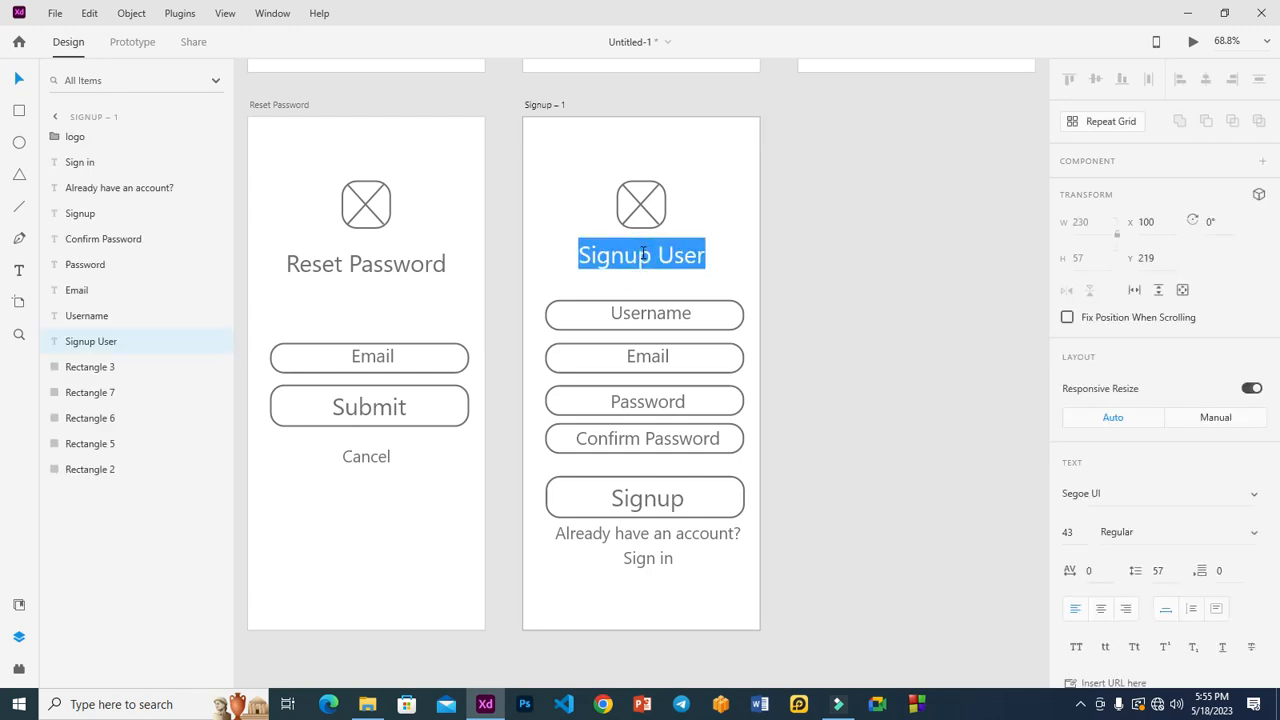
type("Change ")
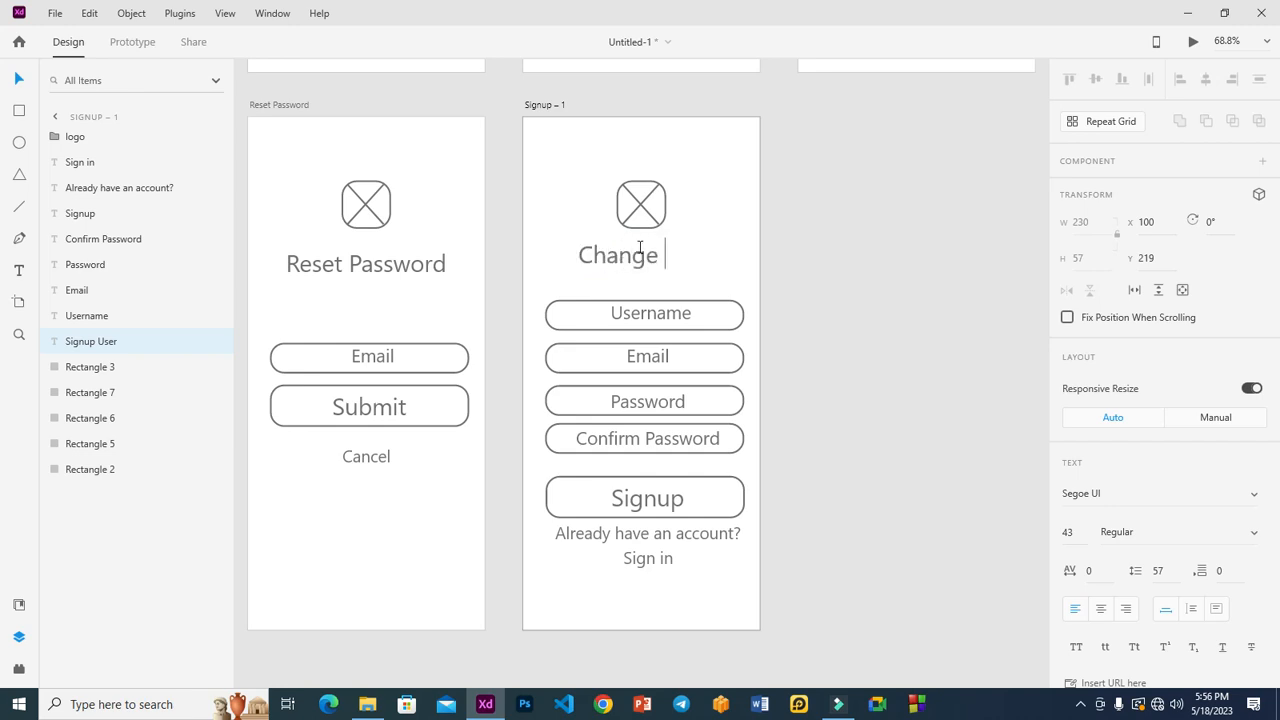
type("Password")
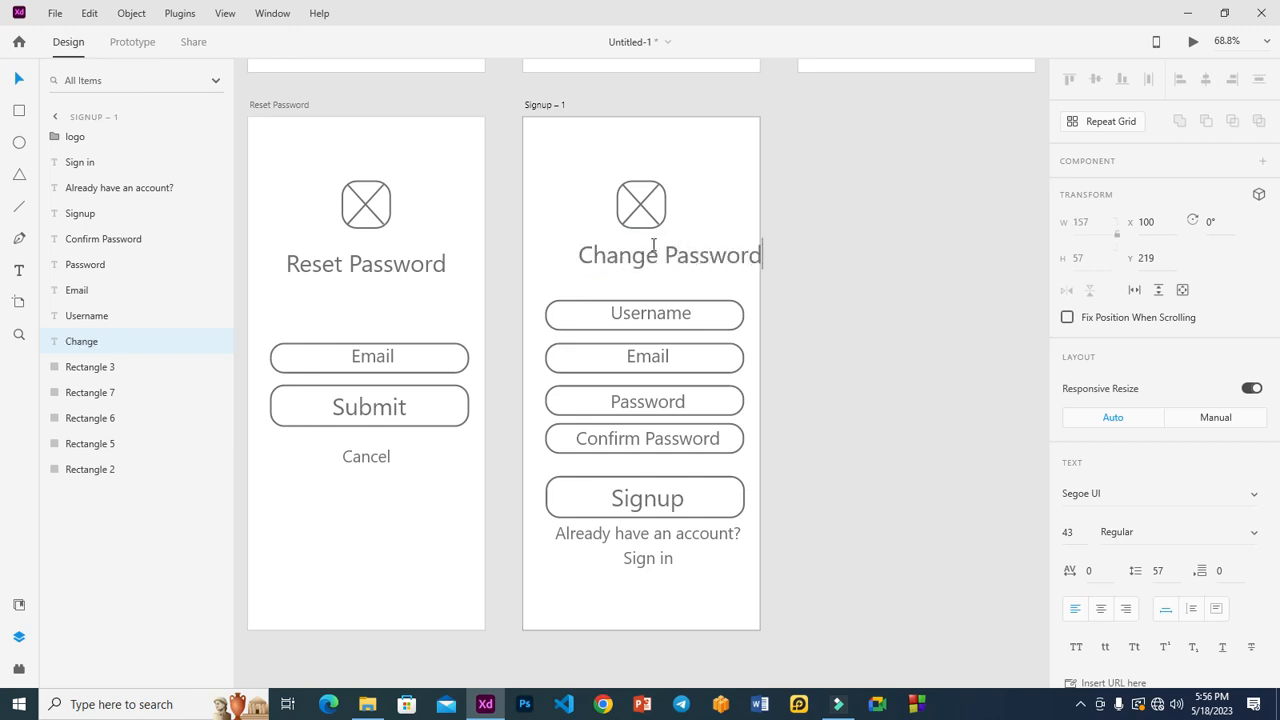
left_click(894, 214)
left_click_drag(694, 261, 666, 274)
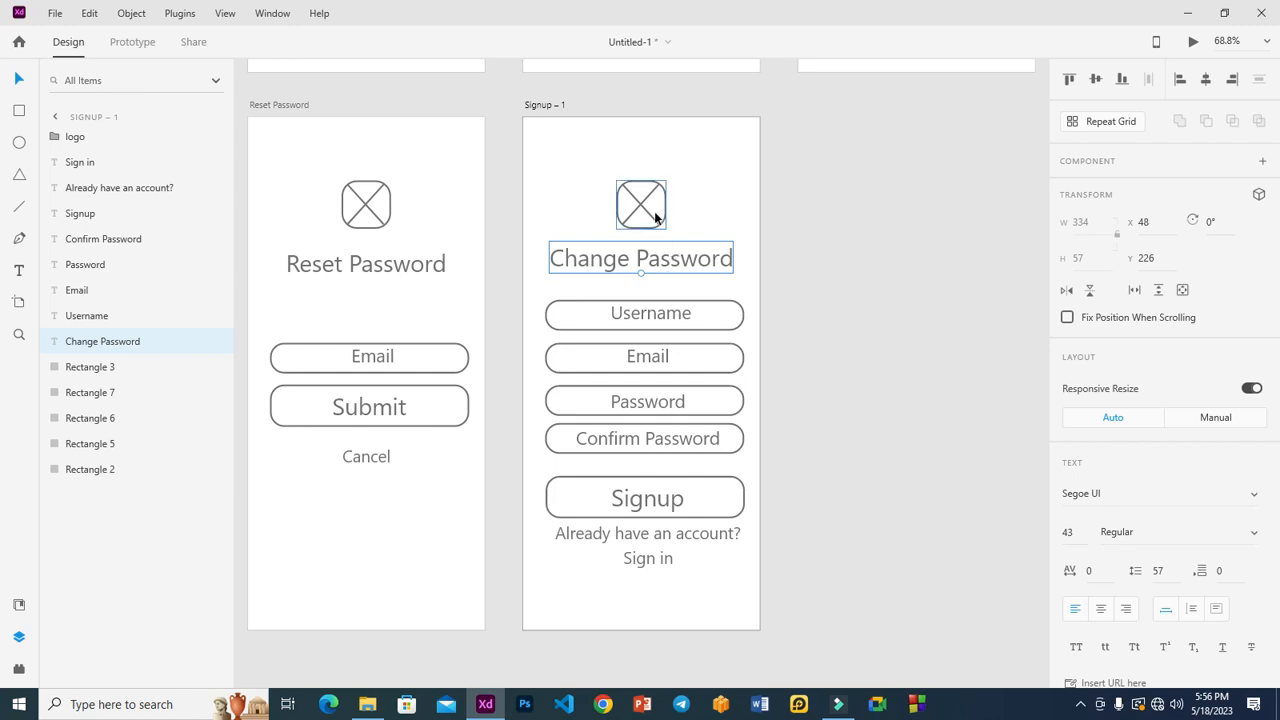
Delete the Username, Email and Password fields with their labels.
left_click(678, 317)
left_click(723, 317, "shift")
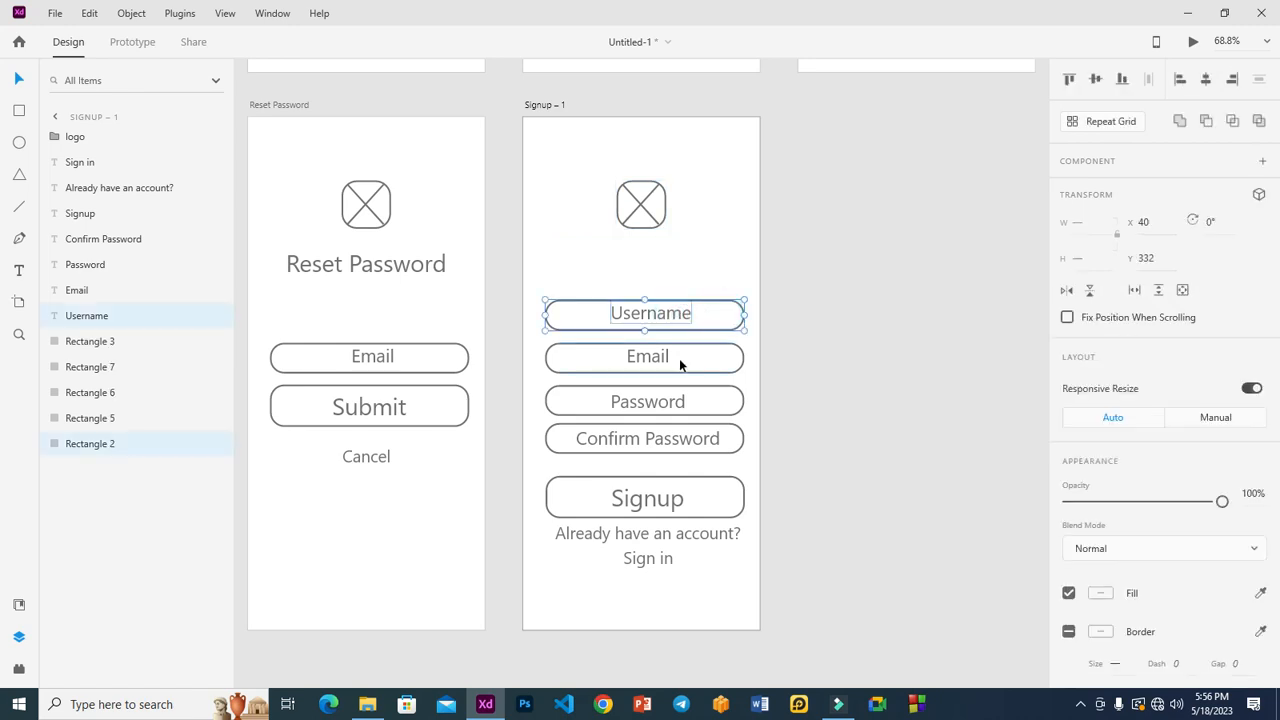
left_click(651, 360, "shift")
left_click(712, 360, "shift")
left_click(700, 403, "shift")
left_click(666, 405, "shift")
key("Delete")
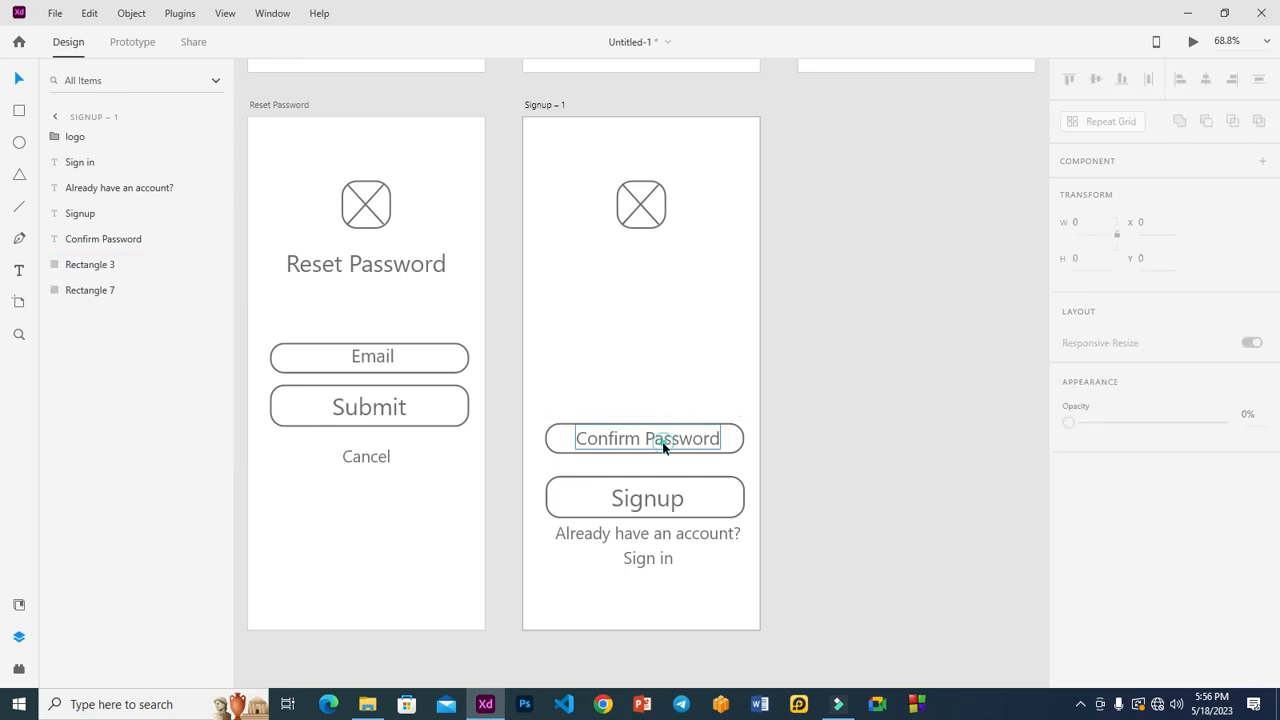
Delete the Confirm Password field, the Signup button and the Sign in text.
left_click(666, 438)
left_click(738, 442, "shift")
left_click(715, 490, "shift")
left_click(671, 503, "shift")
key("Delete")
left_click(654, 534)
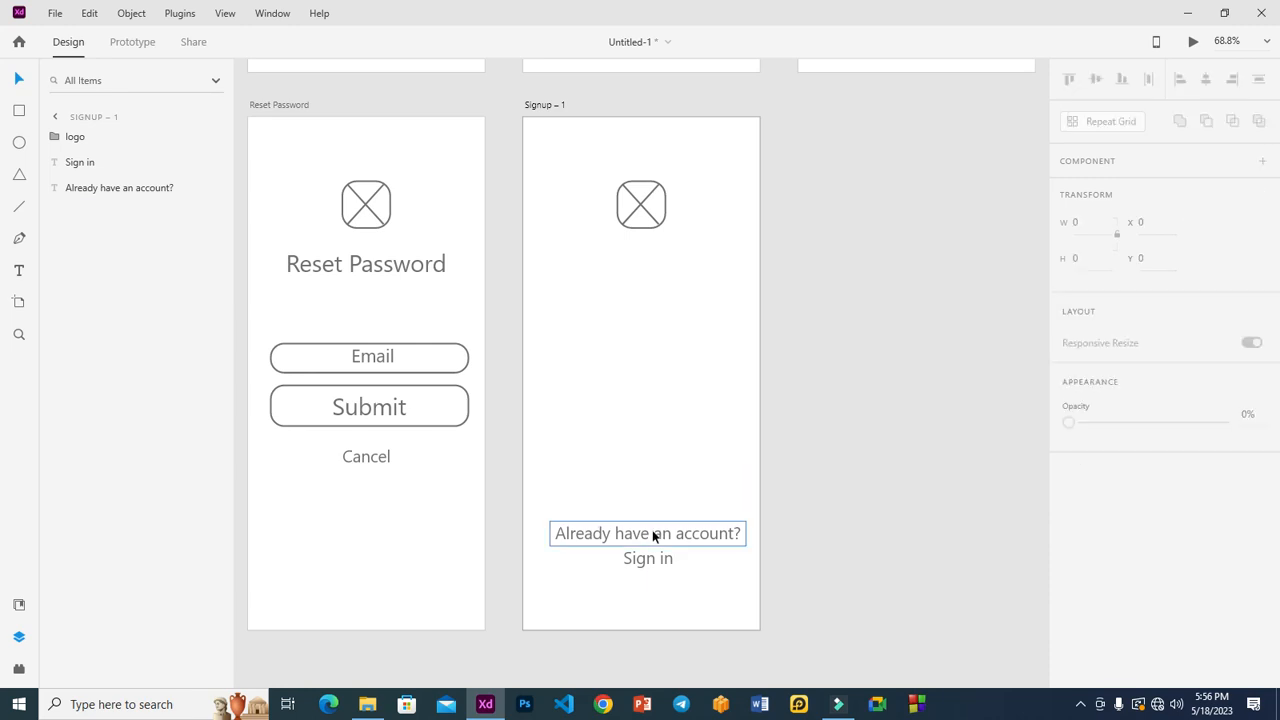
left_click(651, 563)
key("Delete")
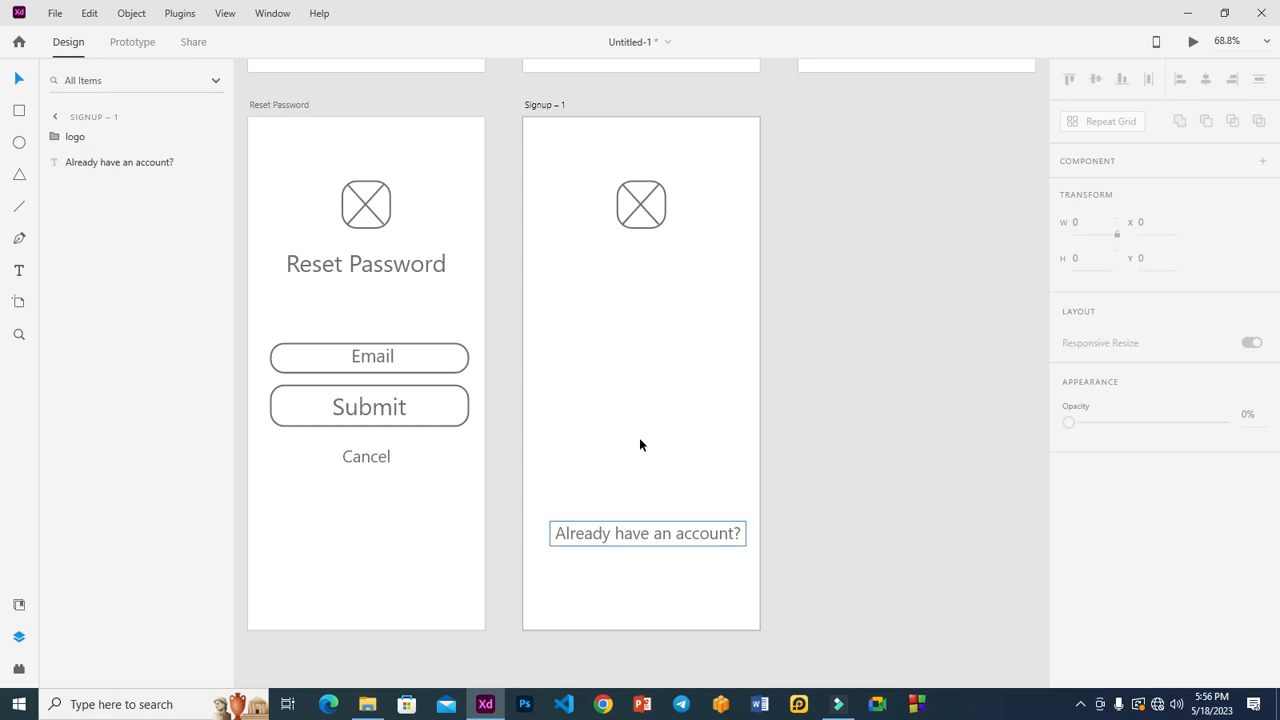
Try moving the logo placeholder down, then undo to keep it at the top.
left_click(641, 203)
left_click_drag(641, 226, 648, 346)
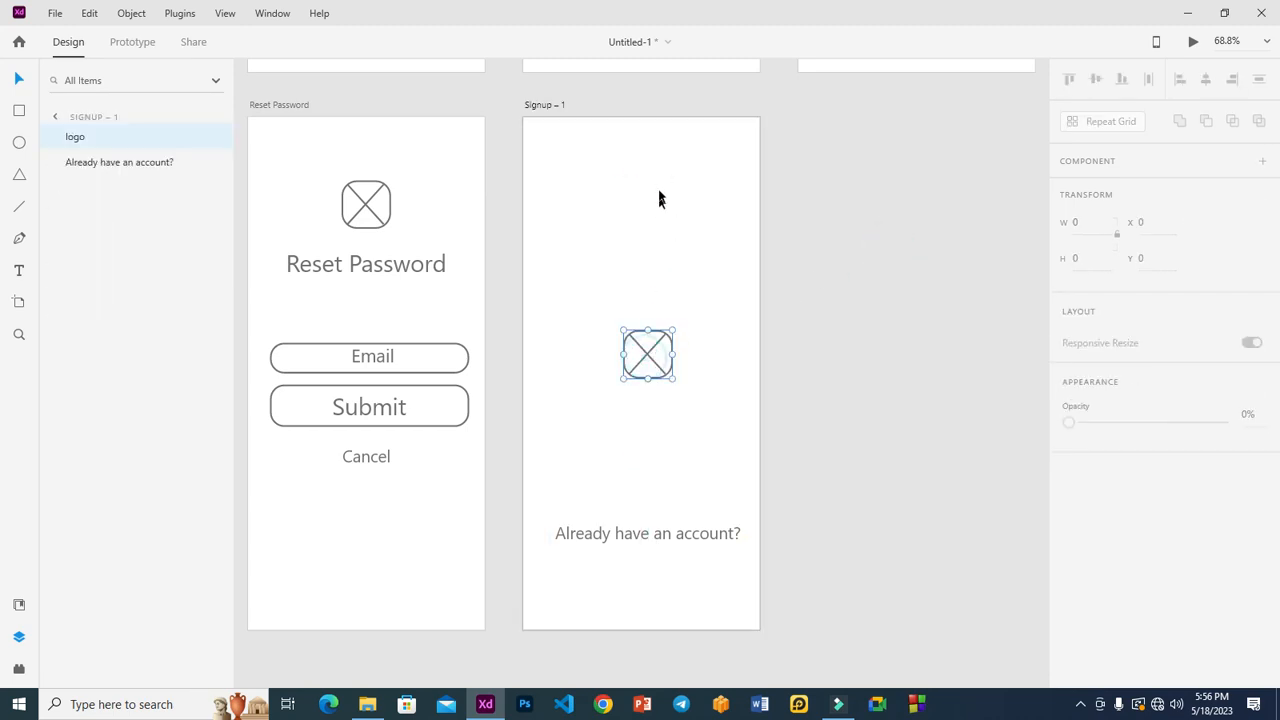
key("ctrl+z")
left_click(825, 267)
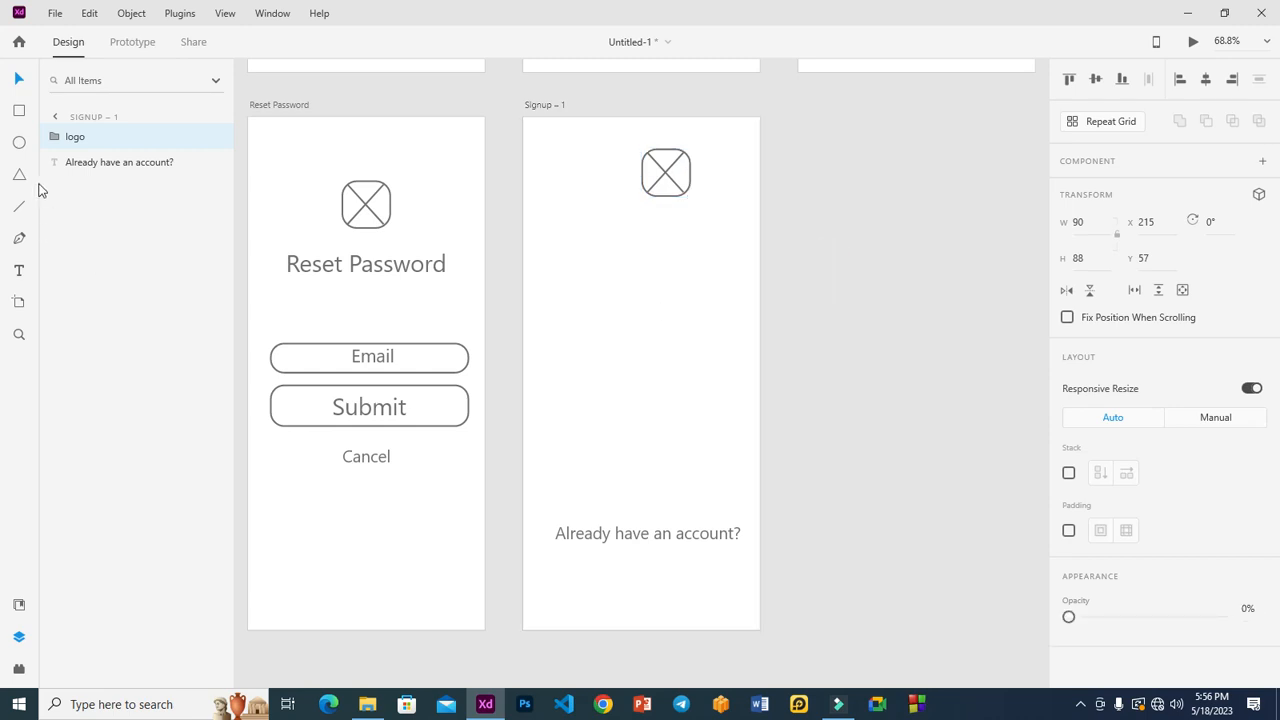
left_click(19, 142)
Draw a large circle on Signup – 1, centre it horizontally, and give it a 5-point border.
left_click_drag(566, 247, 709, 426)
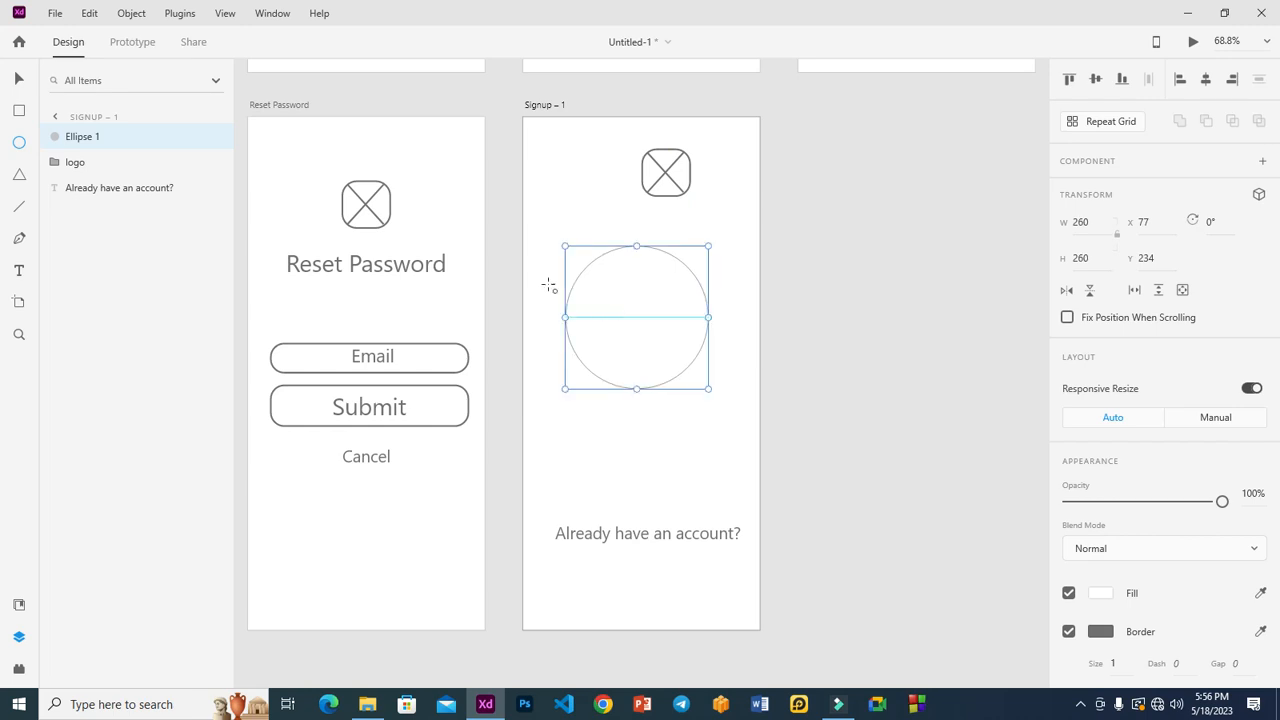
key("v")
left_click_drag(594, 329, 607, 329)
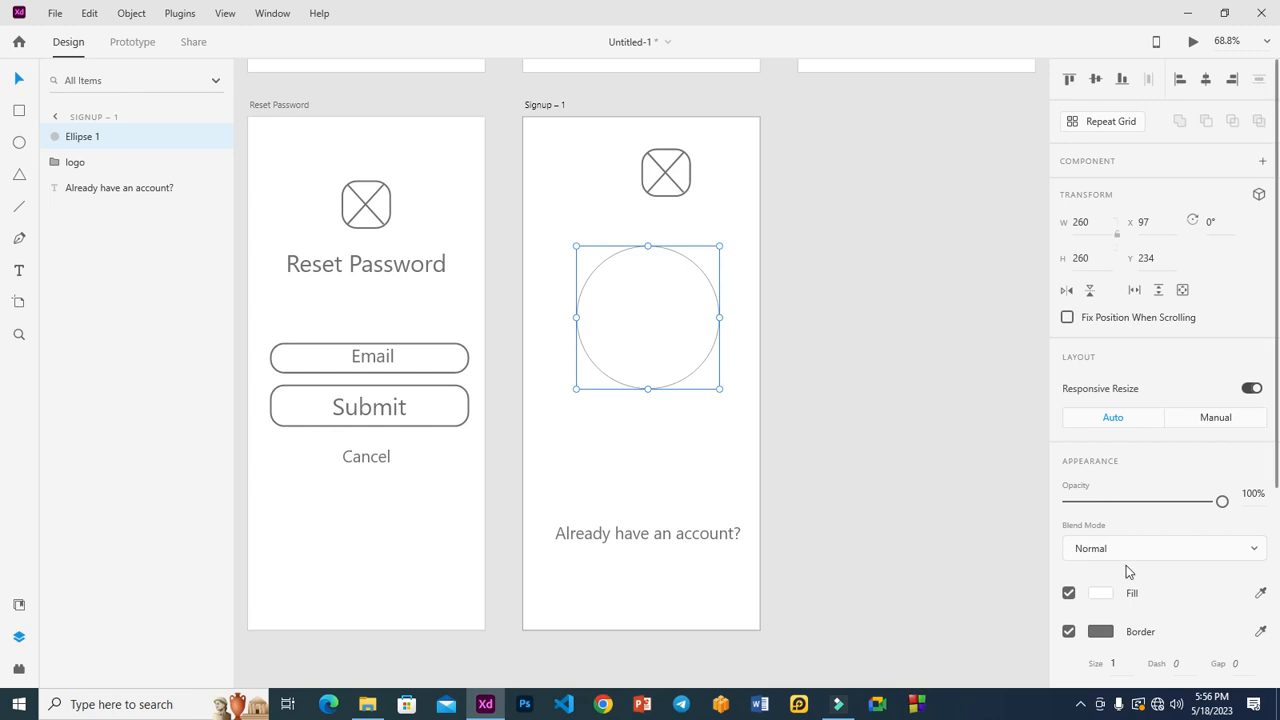
scroll(1129, 580, "down", 5)
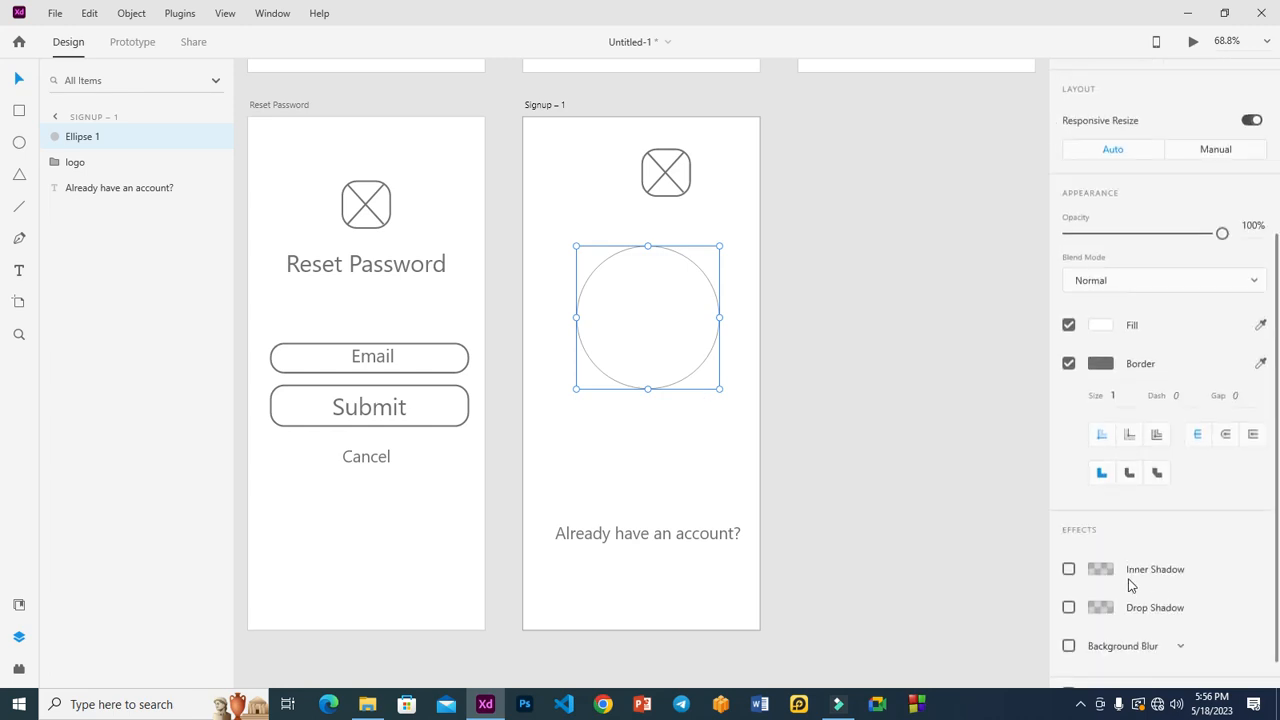
left_click(1117, 381)
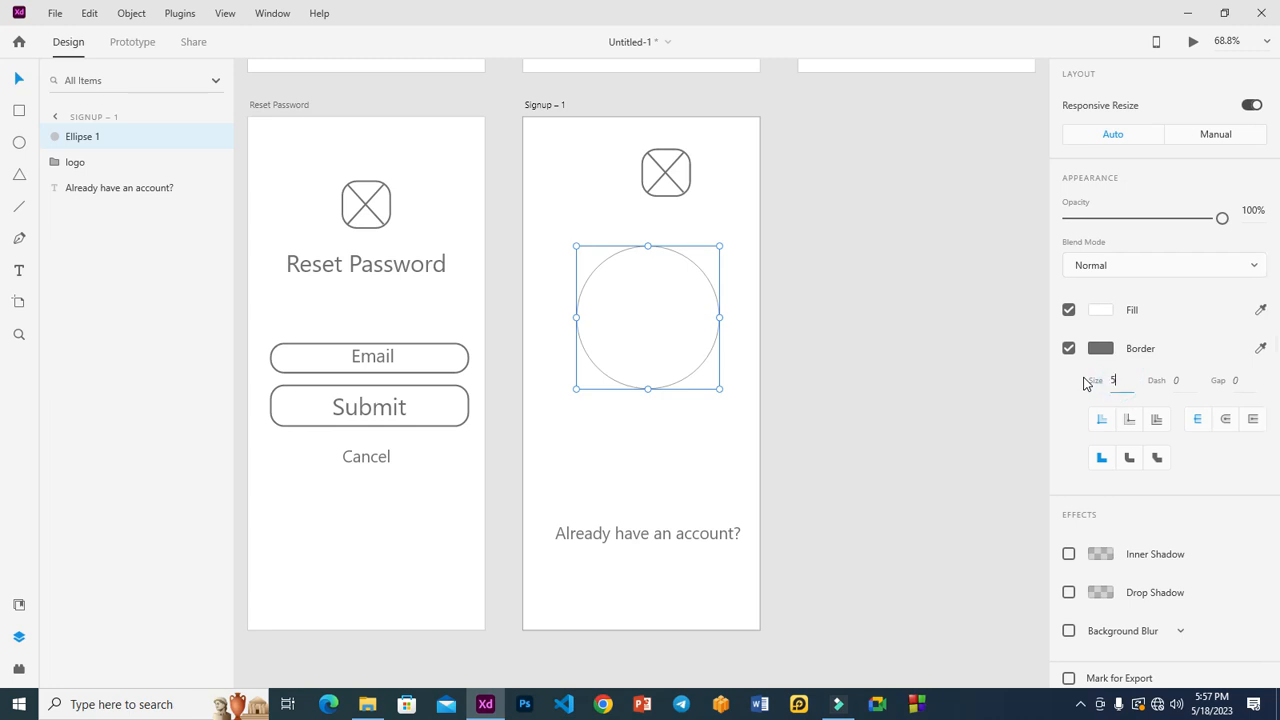
key("Return")
left_click(836, 318)
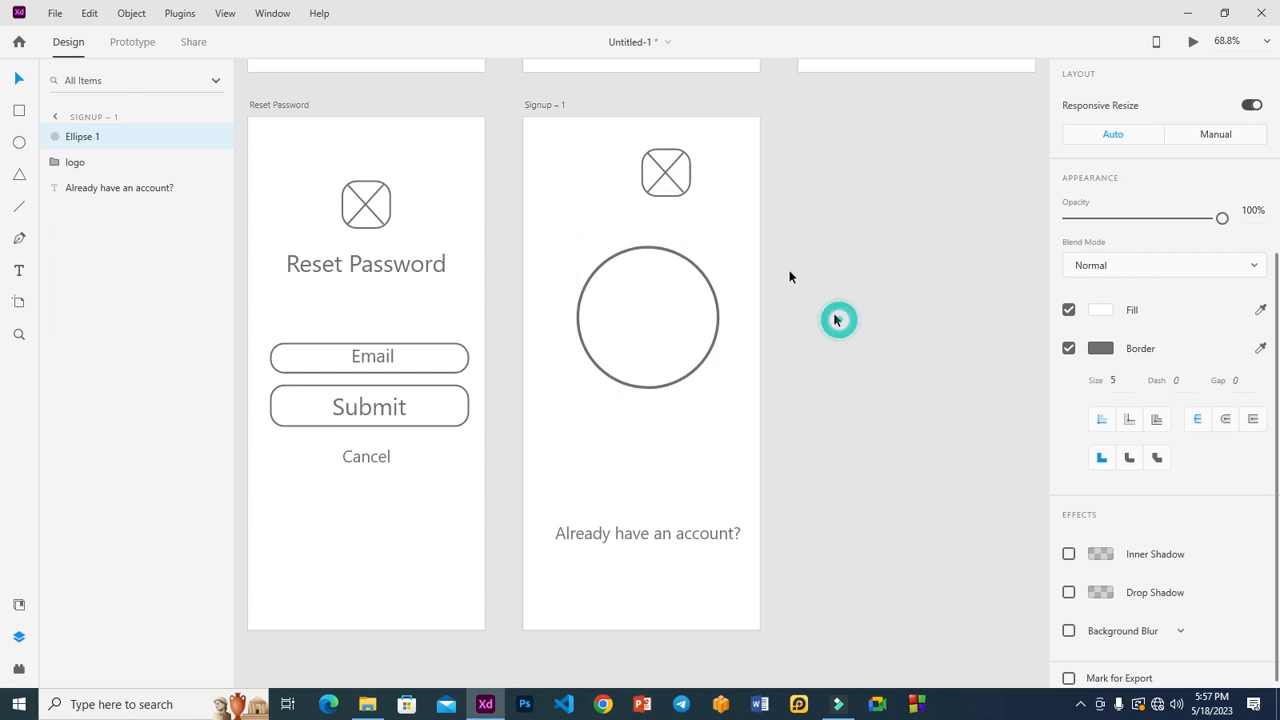
Delete the logo placeholder and reselect the circle.
left_click(672, 161)
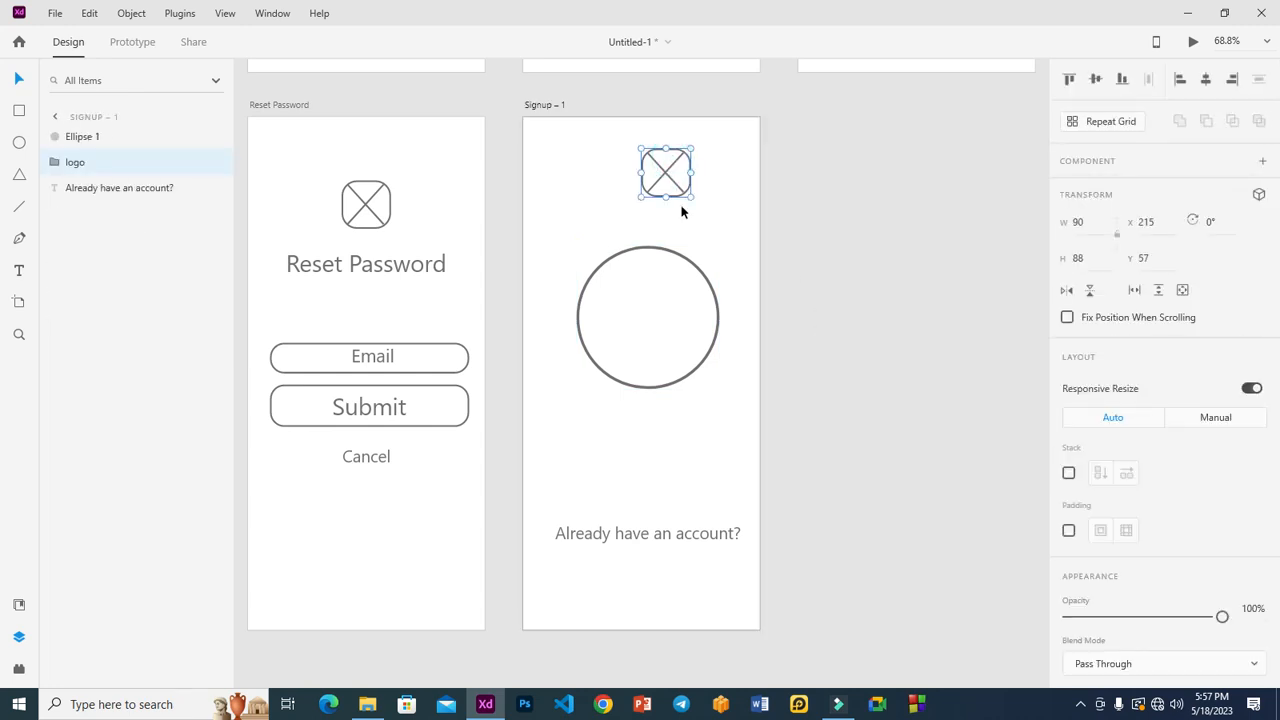
key("Delete")
left_click(646, 322)
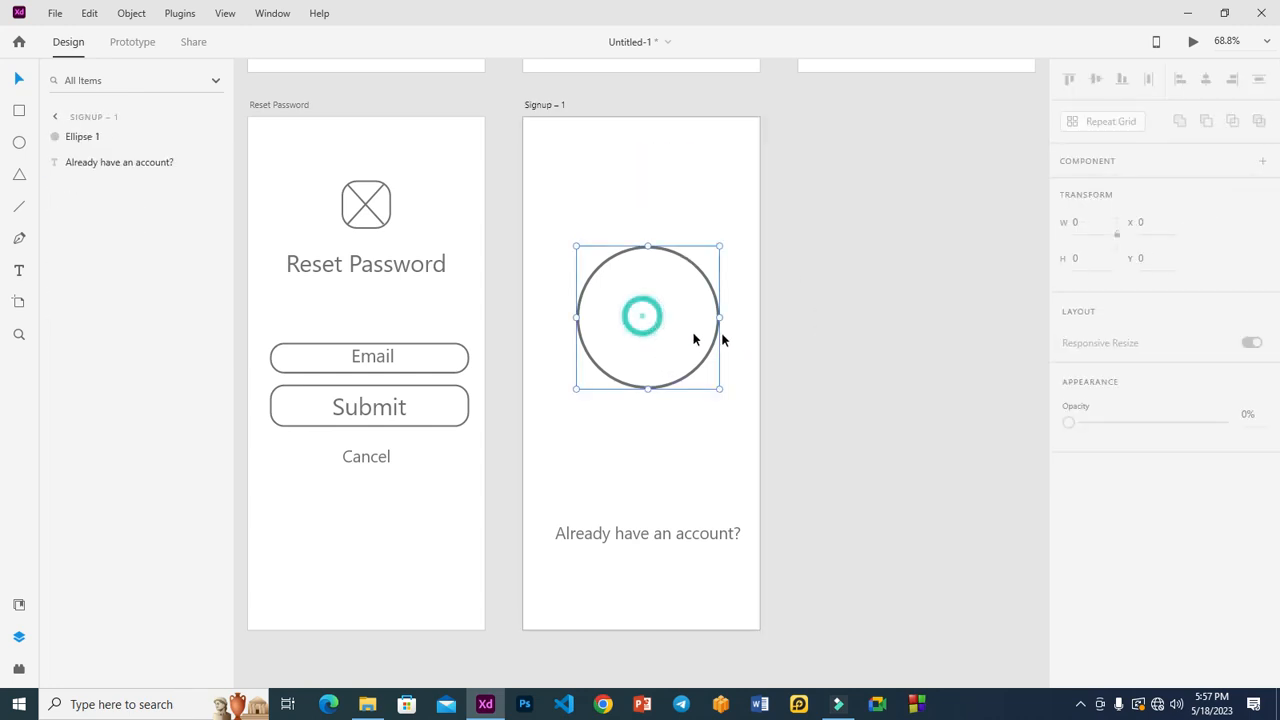
Change the text to 'Password Change Successful', wrapped onto two lines under the circle.
double_click(651, 535)
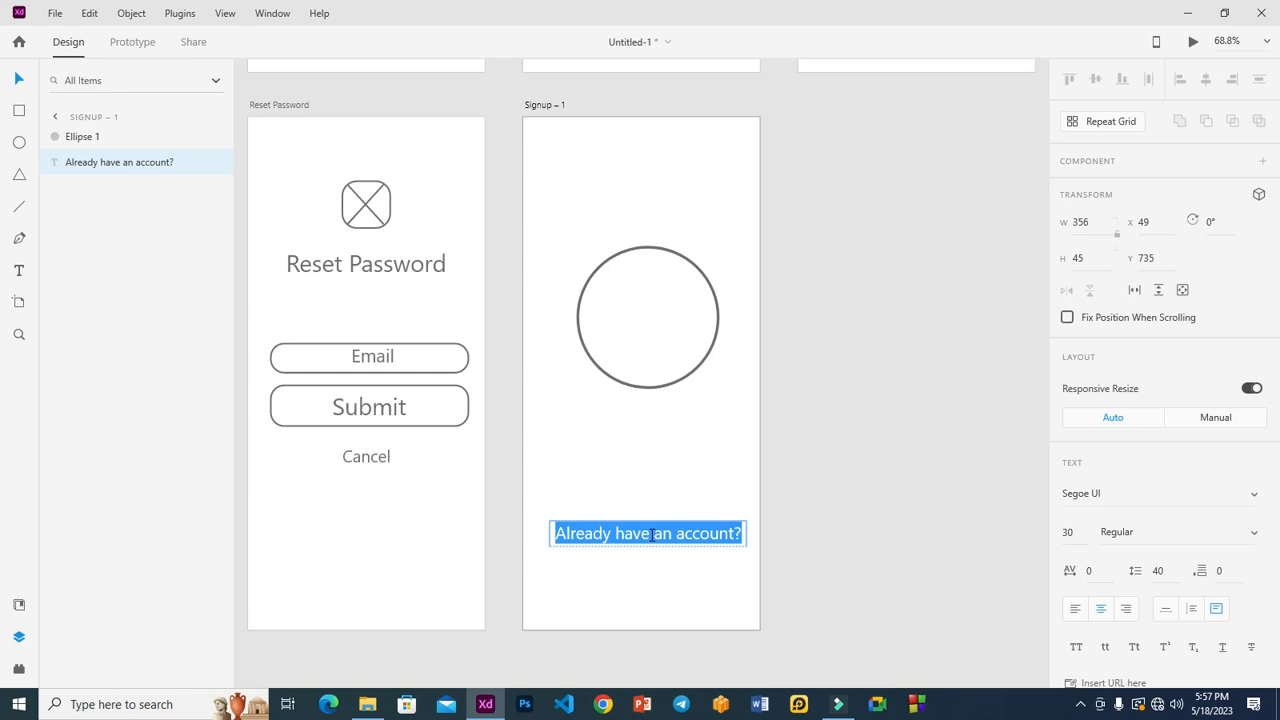
type("Password ")
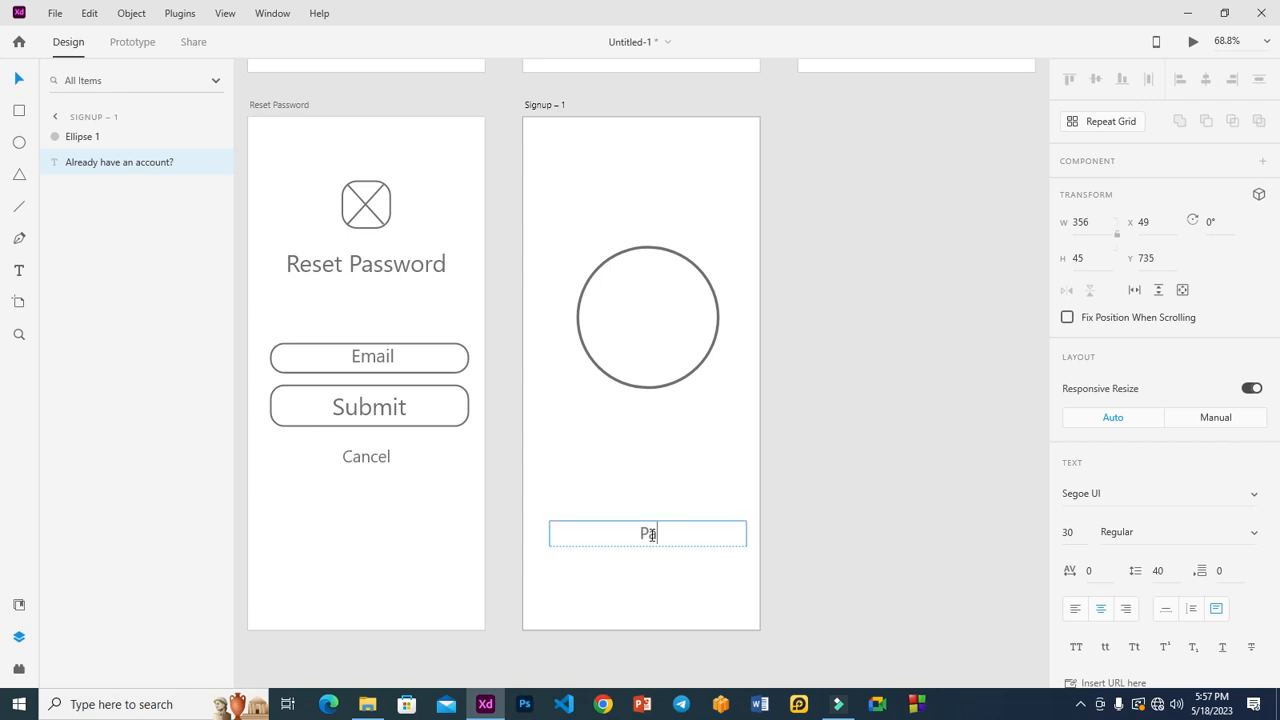
type("Cha")
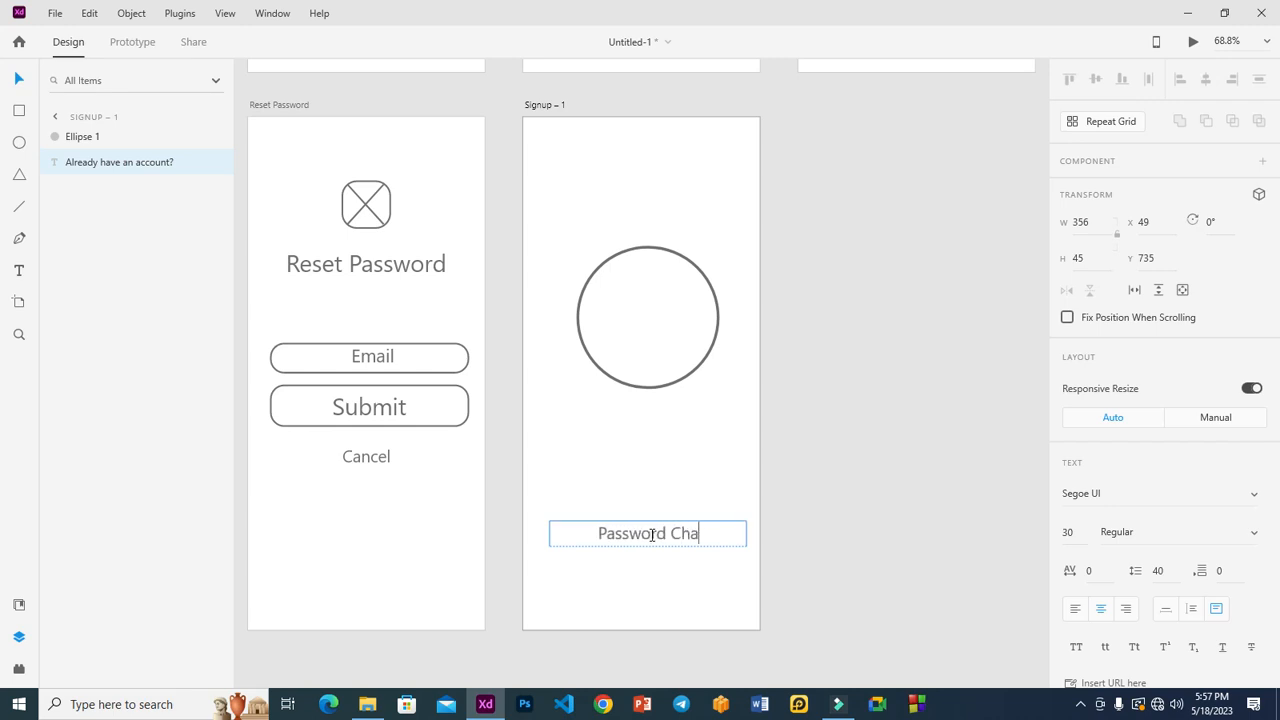
type("nge Su")
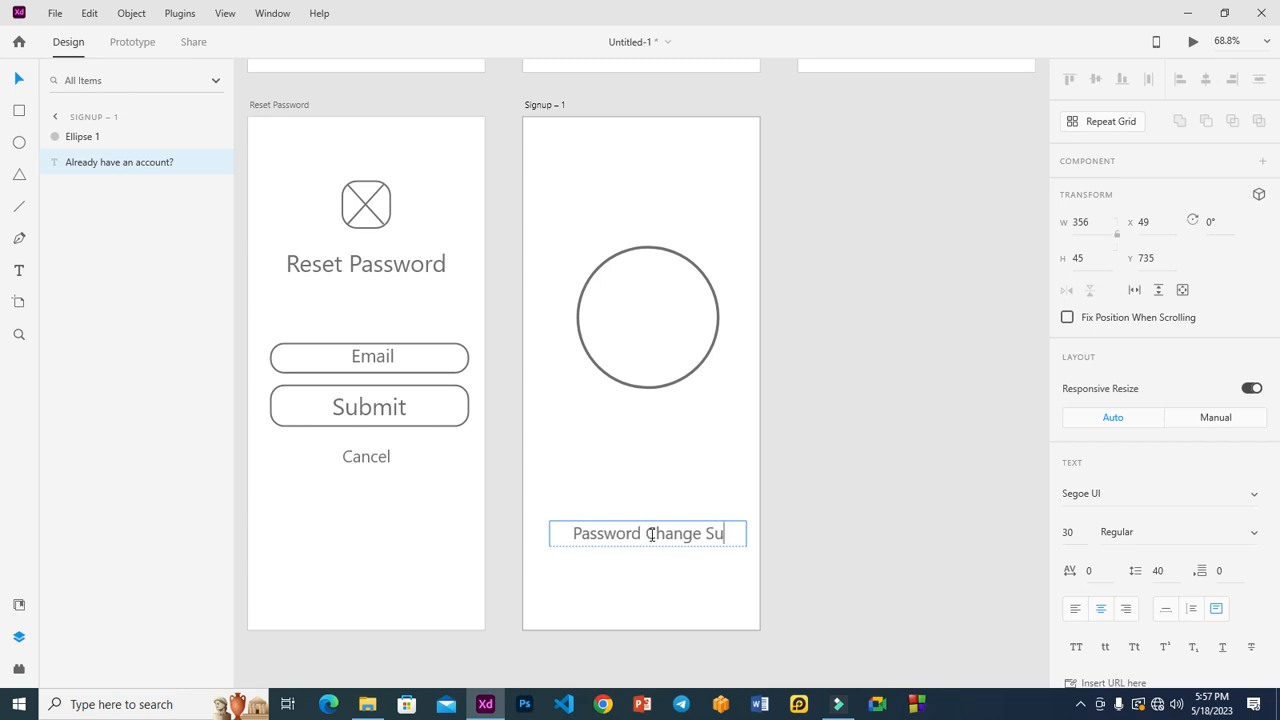
type("ccess")
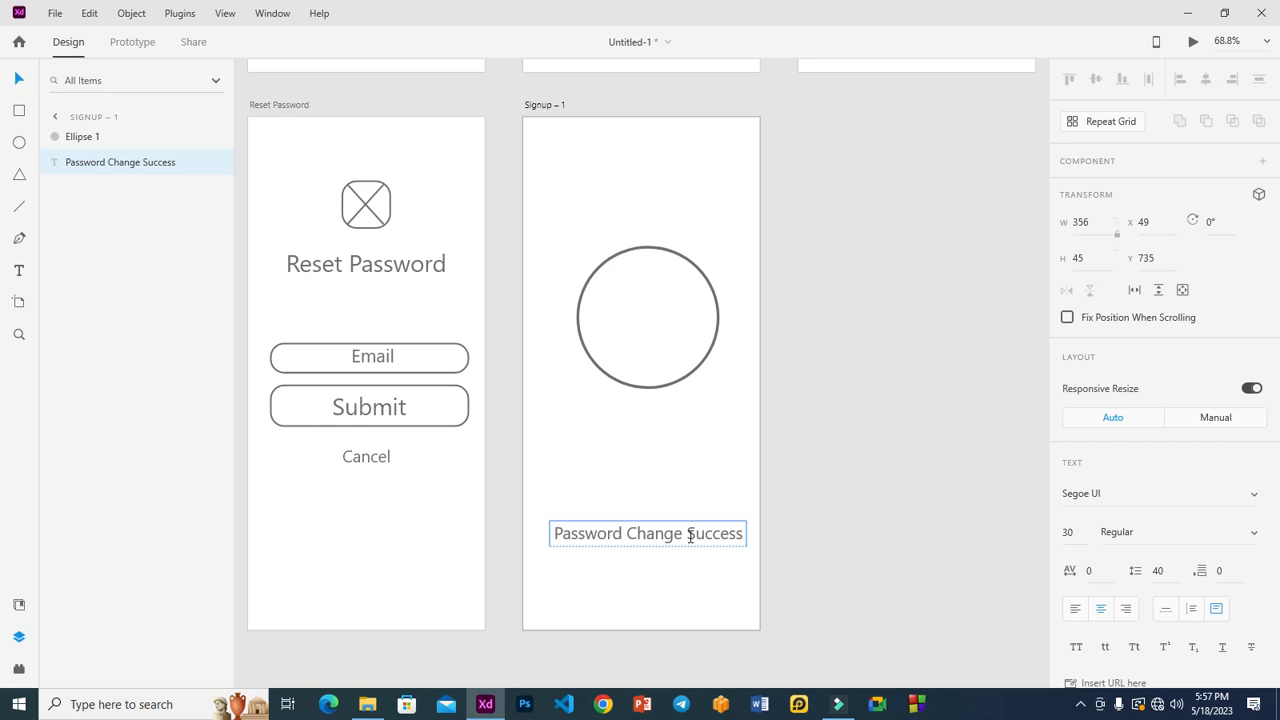
type("ful")
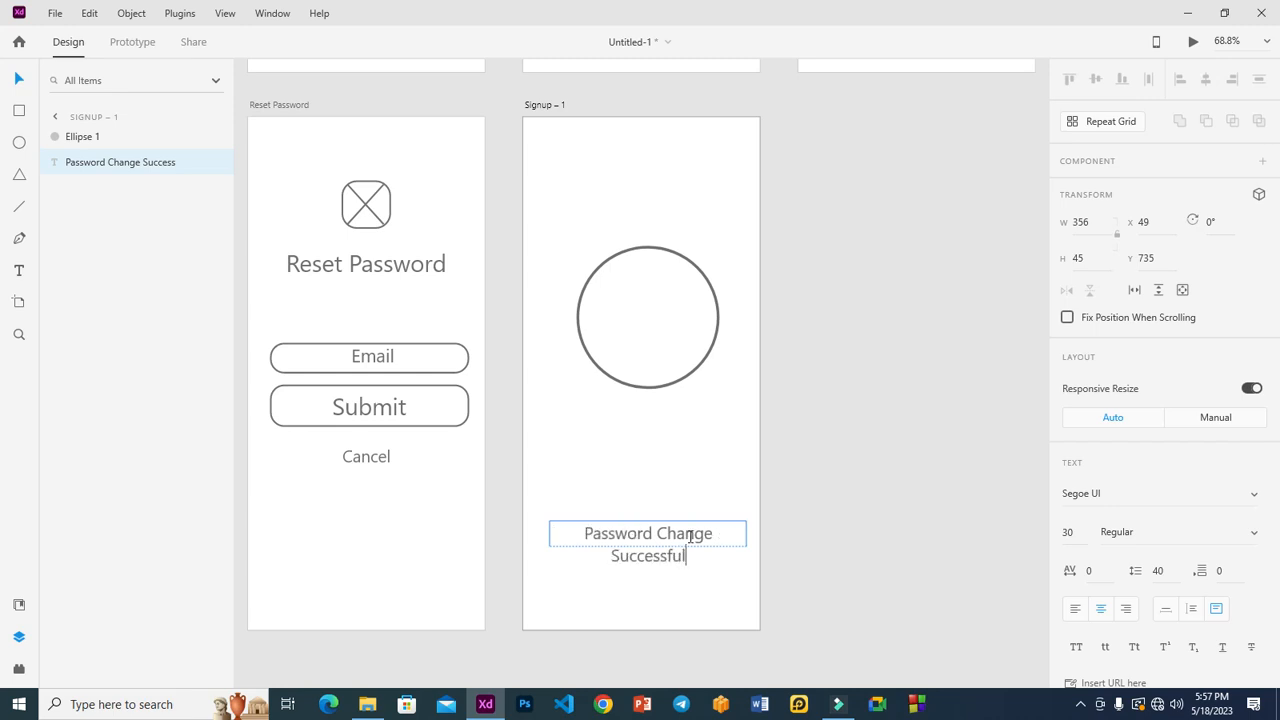
key("Escape")
left_click_drag(648, 546, 670, 420)
left_click(826, 390)
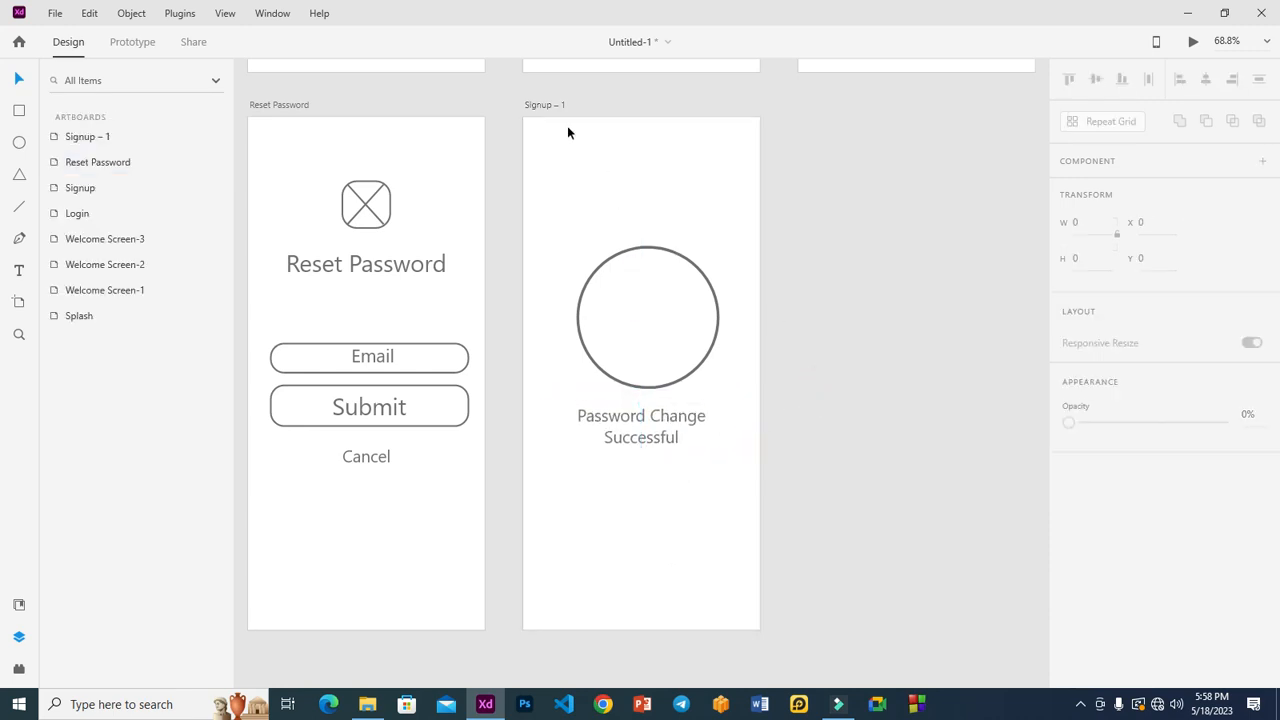
Rename the Signup – 1 artboard to 'Password success'.
double_click(541, 104)
type("P")
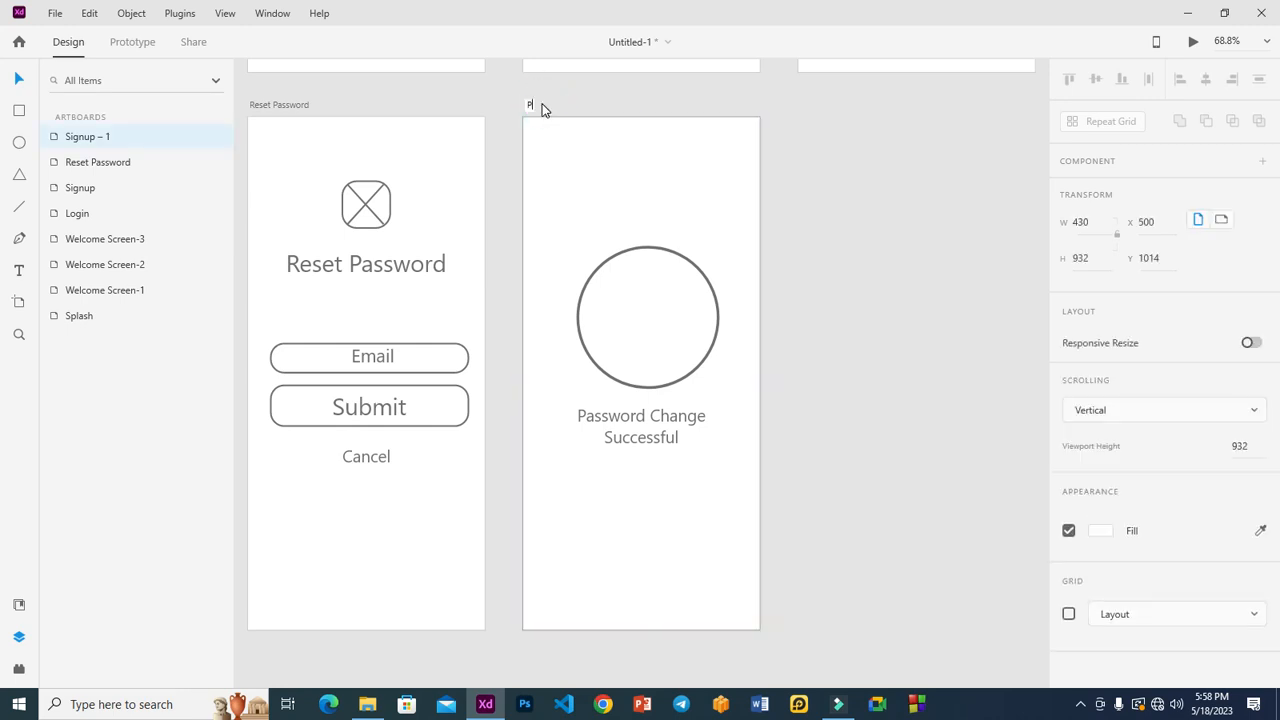
type("assword success")
left_click(815, 166)
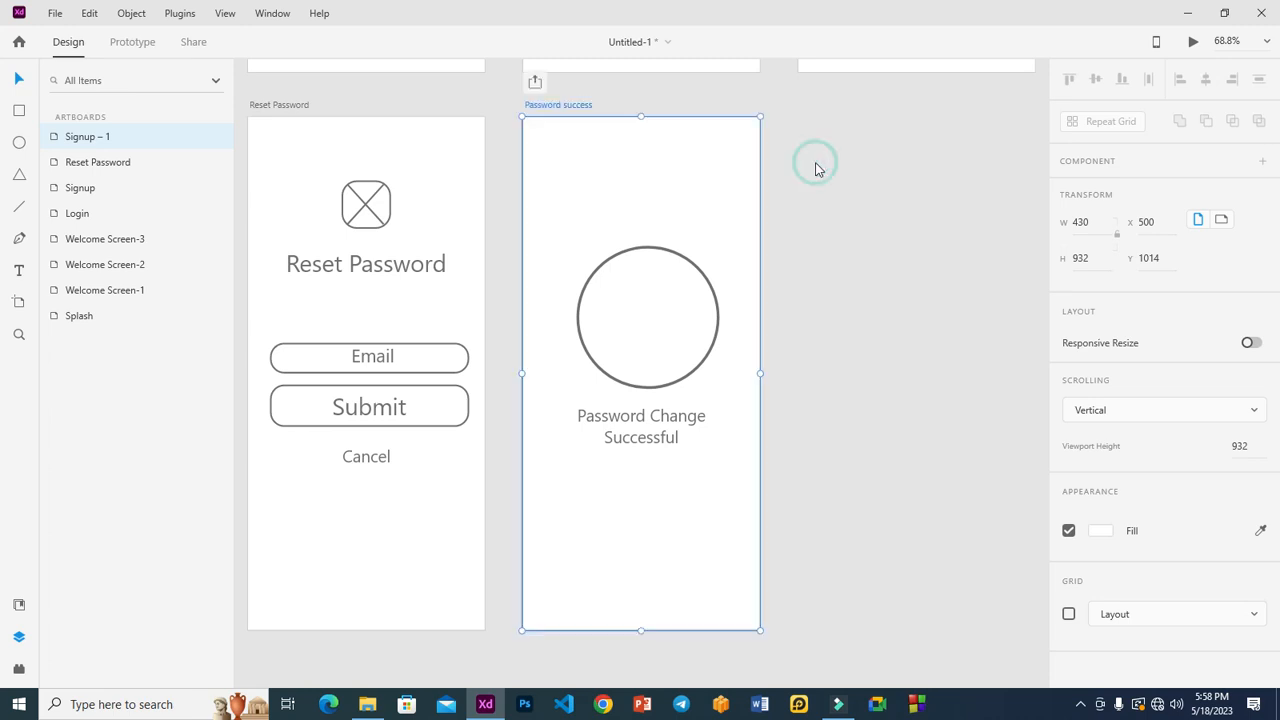
left_click(270, 105)
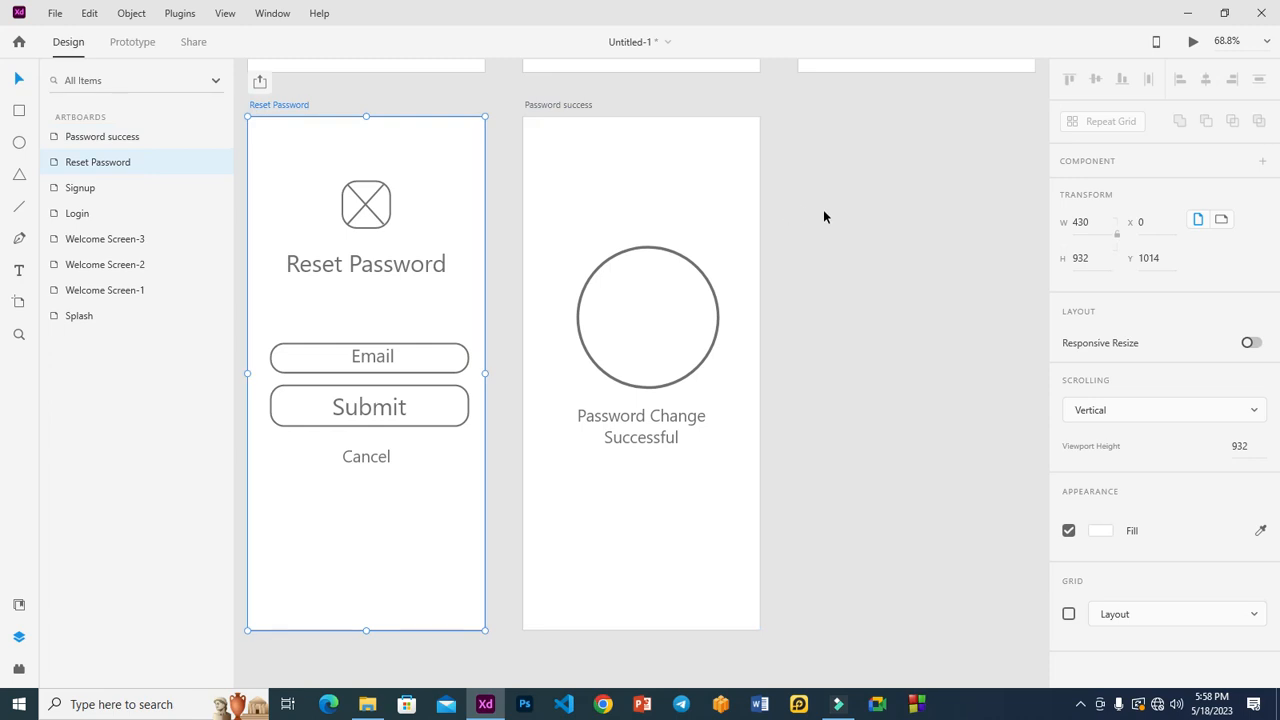
Duplicate the Signup artboard and place the copy beside Reset Password in the second row.
key("ctrl+0")
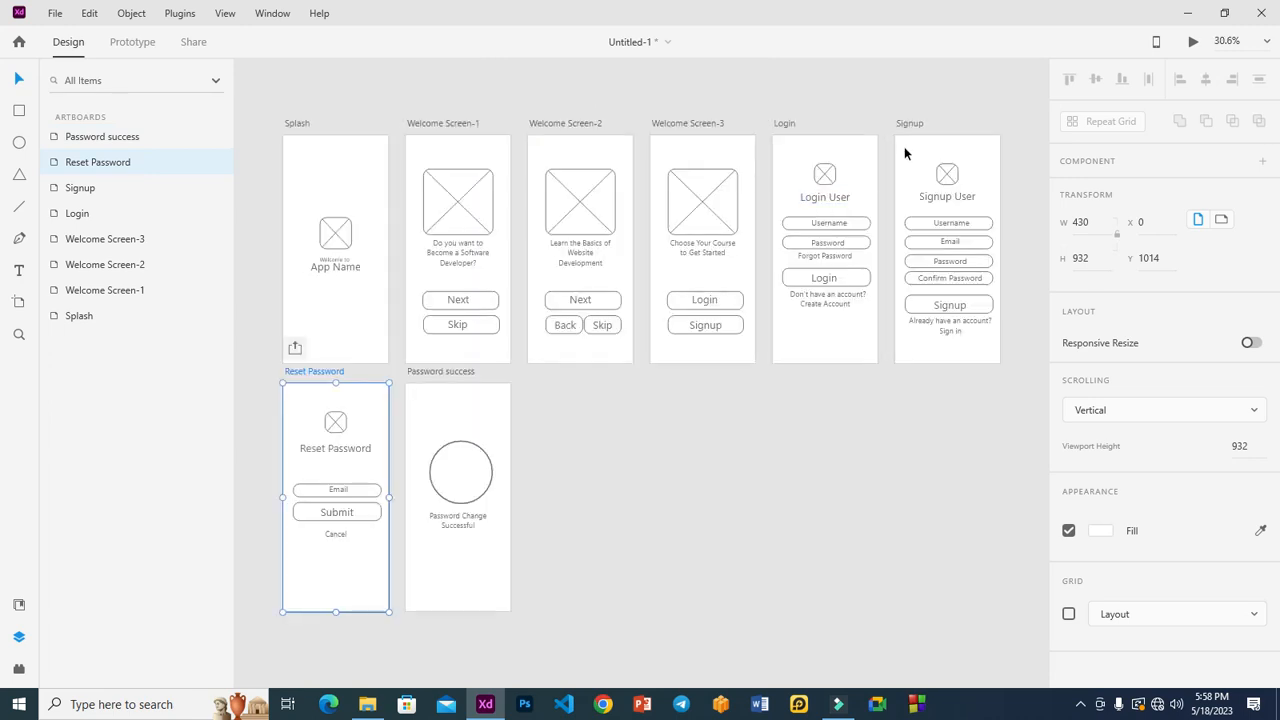
left_click(908, 124)
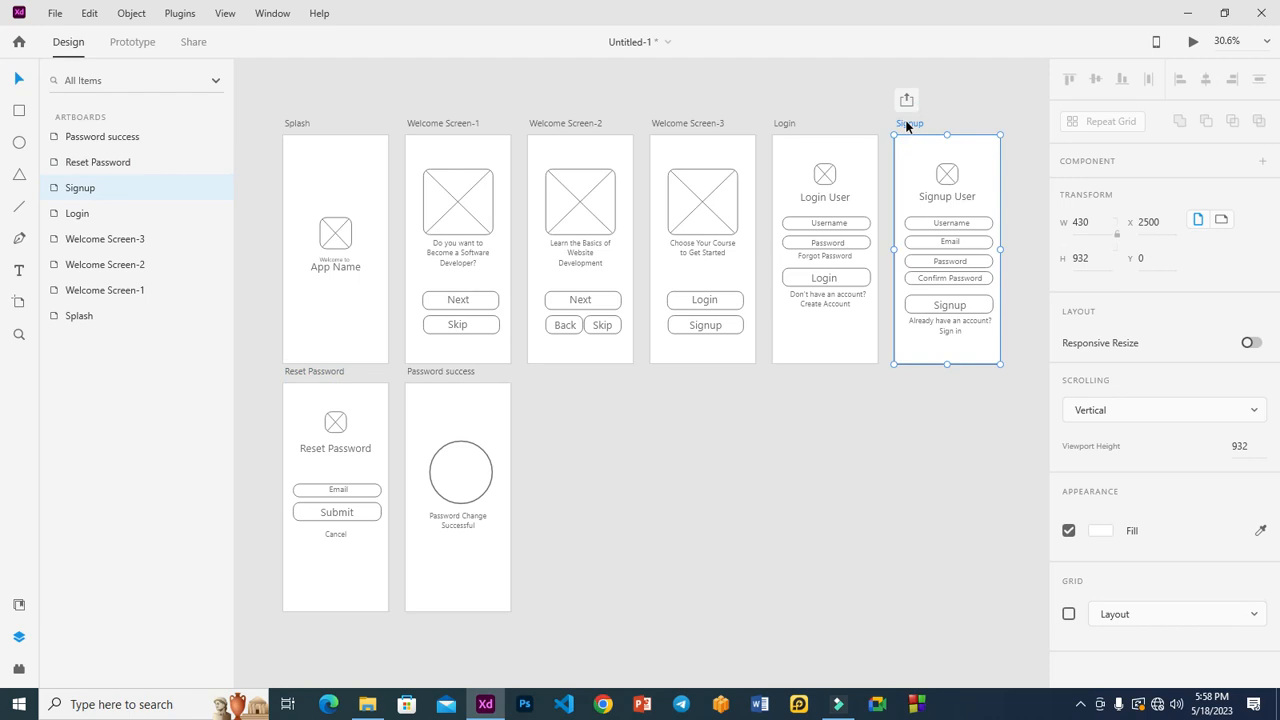
key("ctrl+d")
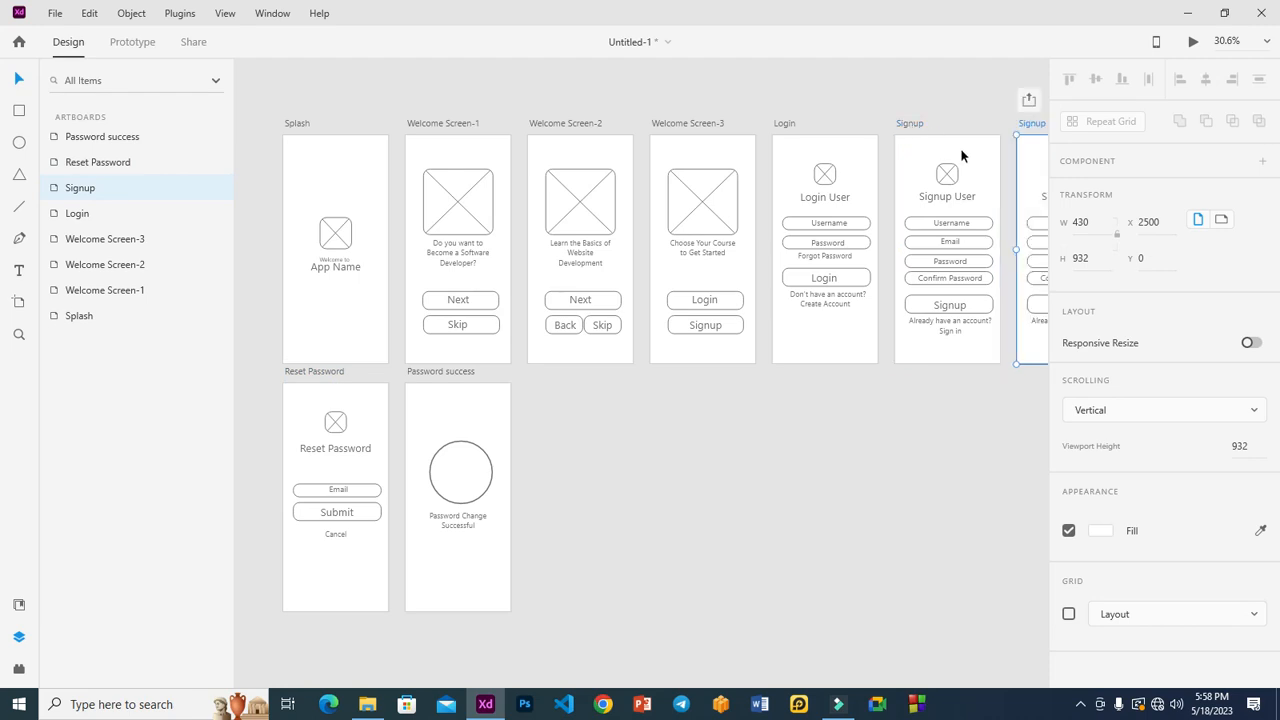
left_click_drag(594, 309, 700, 514)
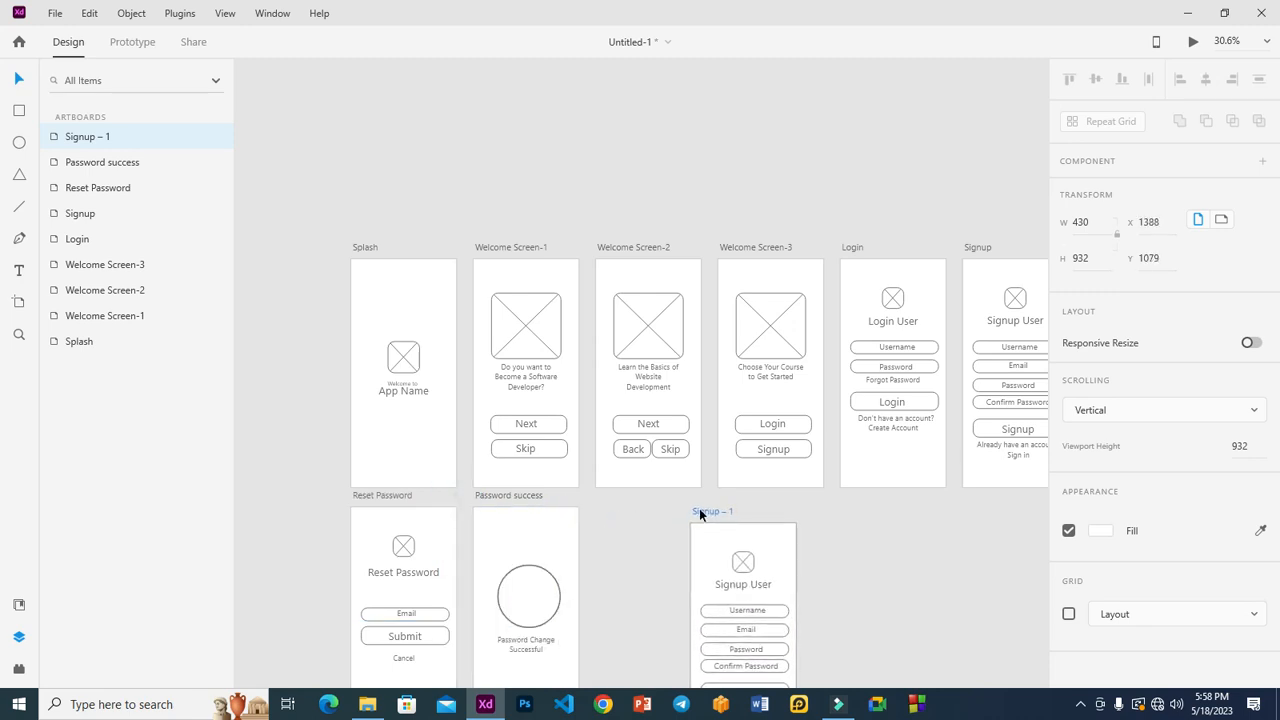
left_click(487, 500)
left_click_drag(487, 500, 877, 519)
left_click_drag(697, 512, 486, 502)
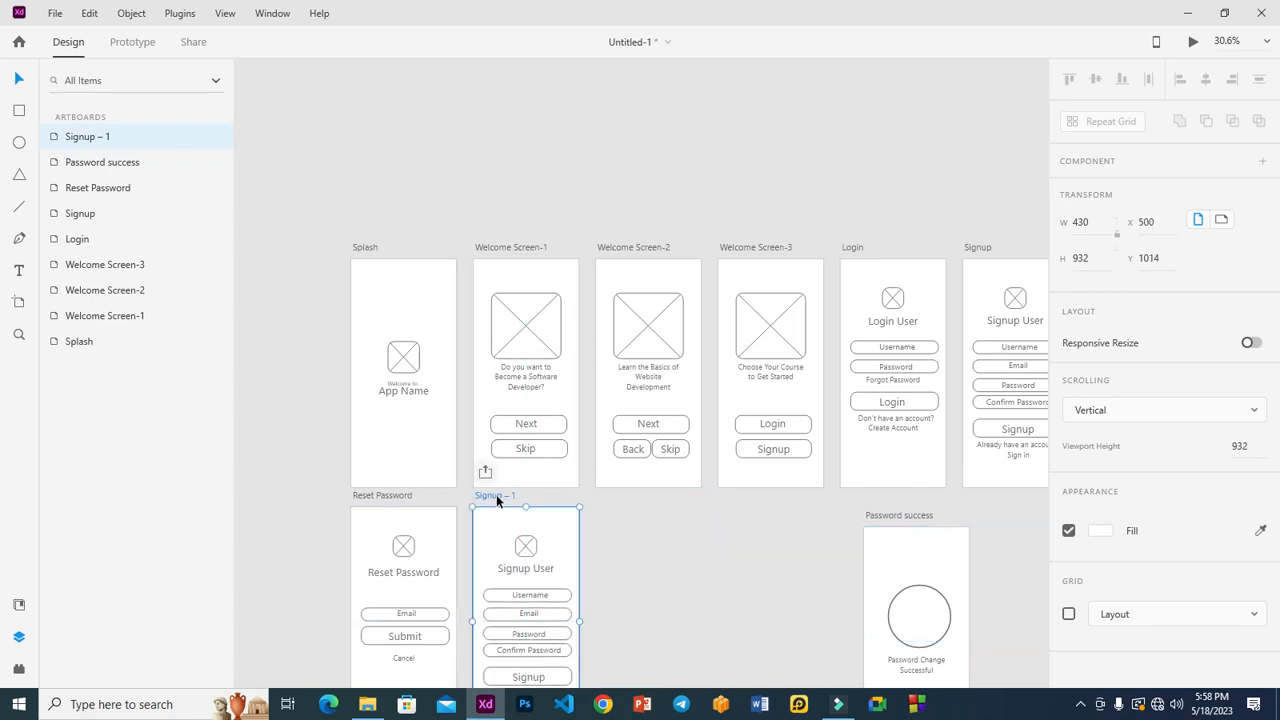
Rename the copy 'Change password' and move Password success next to it.
double_click(496, 494)
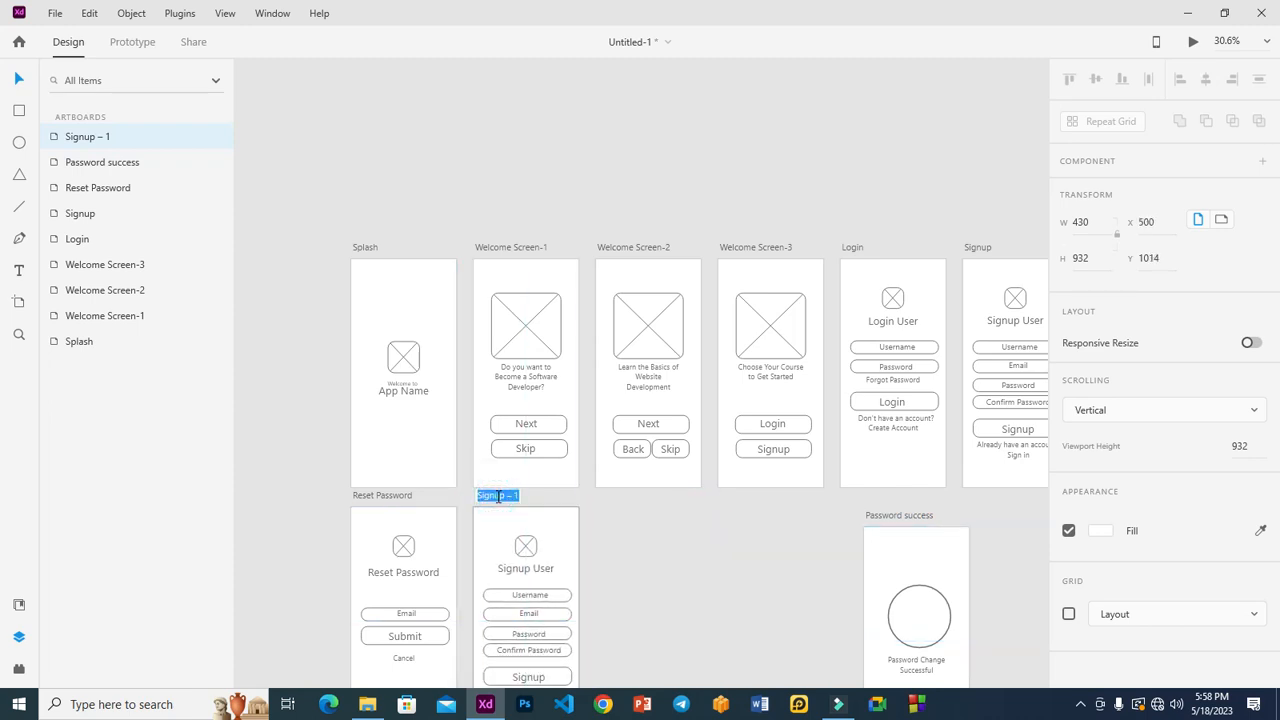
type("Change password")
key("Return")
left_click_drag(892, 516, 625, 497)
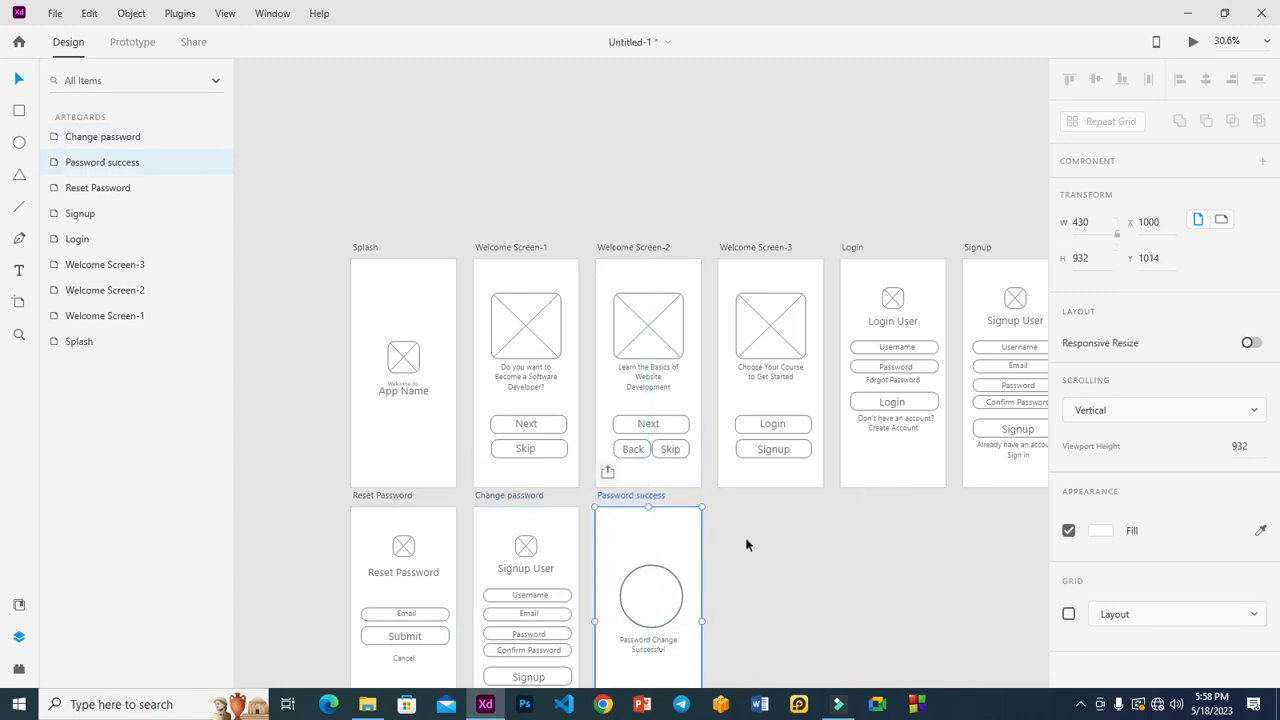
Zoom to the Change password artboard and change its heading to a centred 'Change Password'.
scroll(680, 551, "down", 2)
left_click(492, 431)
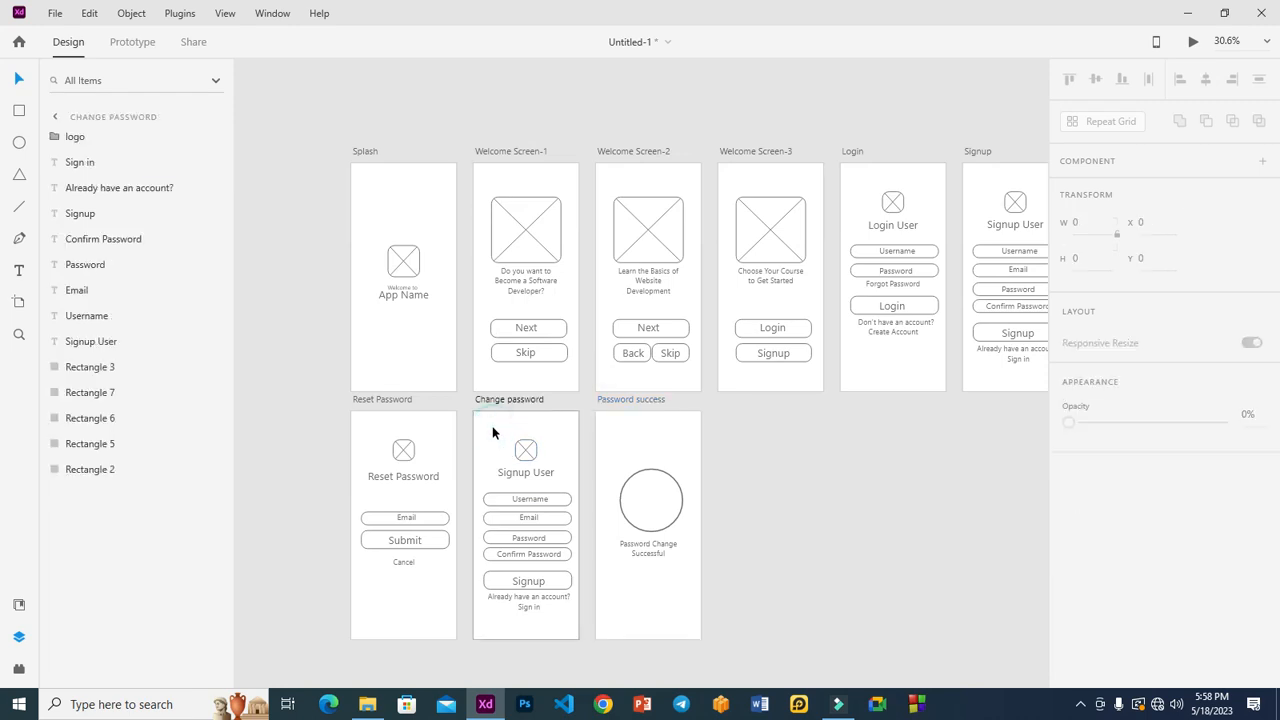
key("ctrl+3")
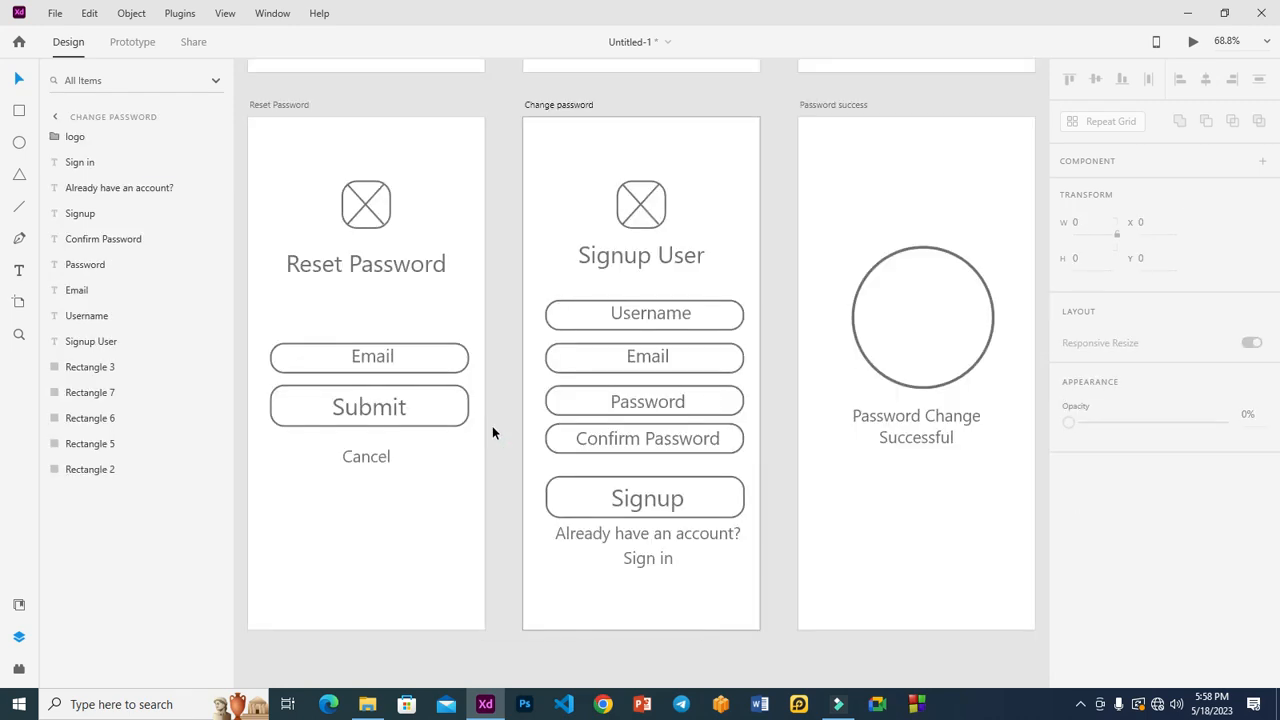
double_click(625, 252)
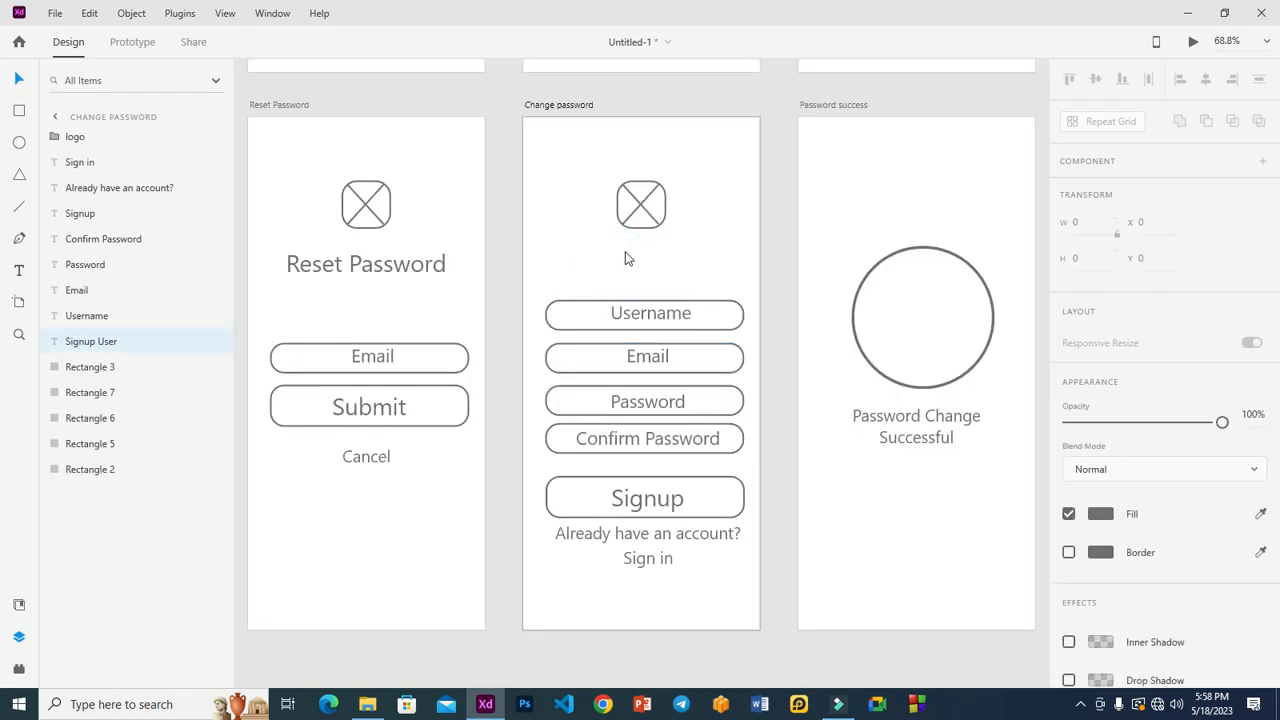
type("Chang")
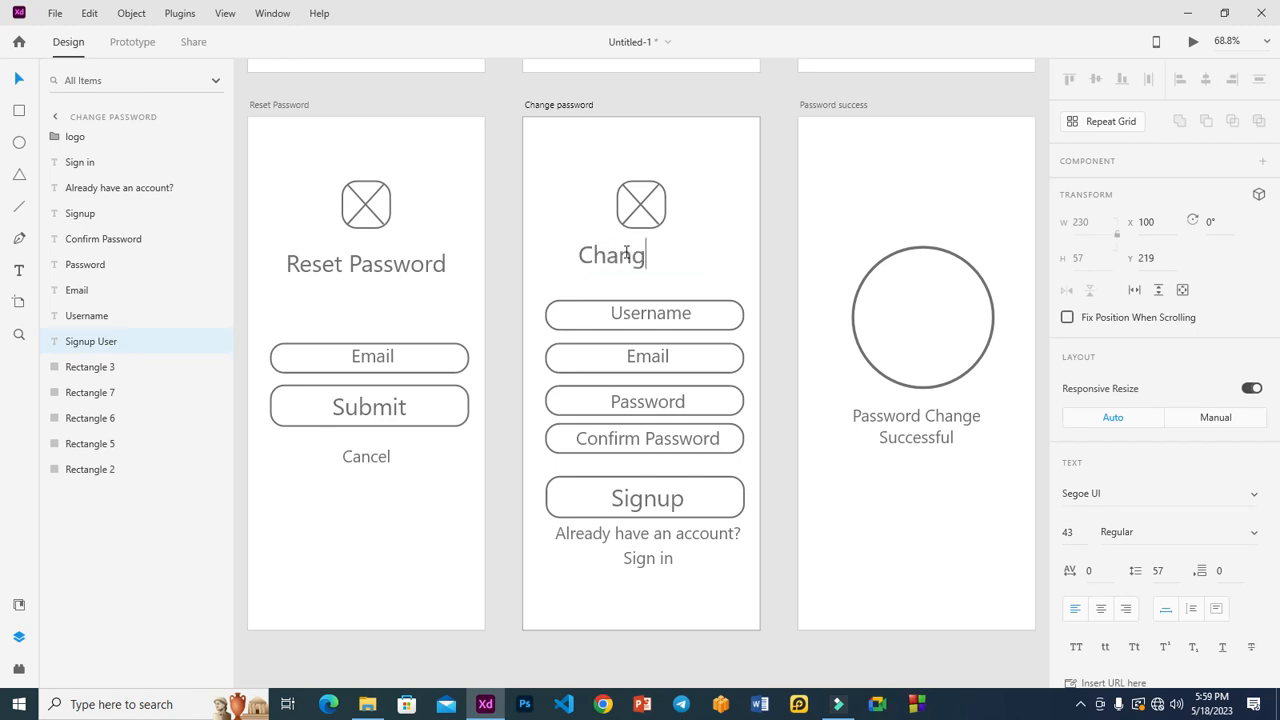
type("e Password")
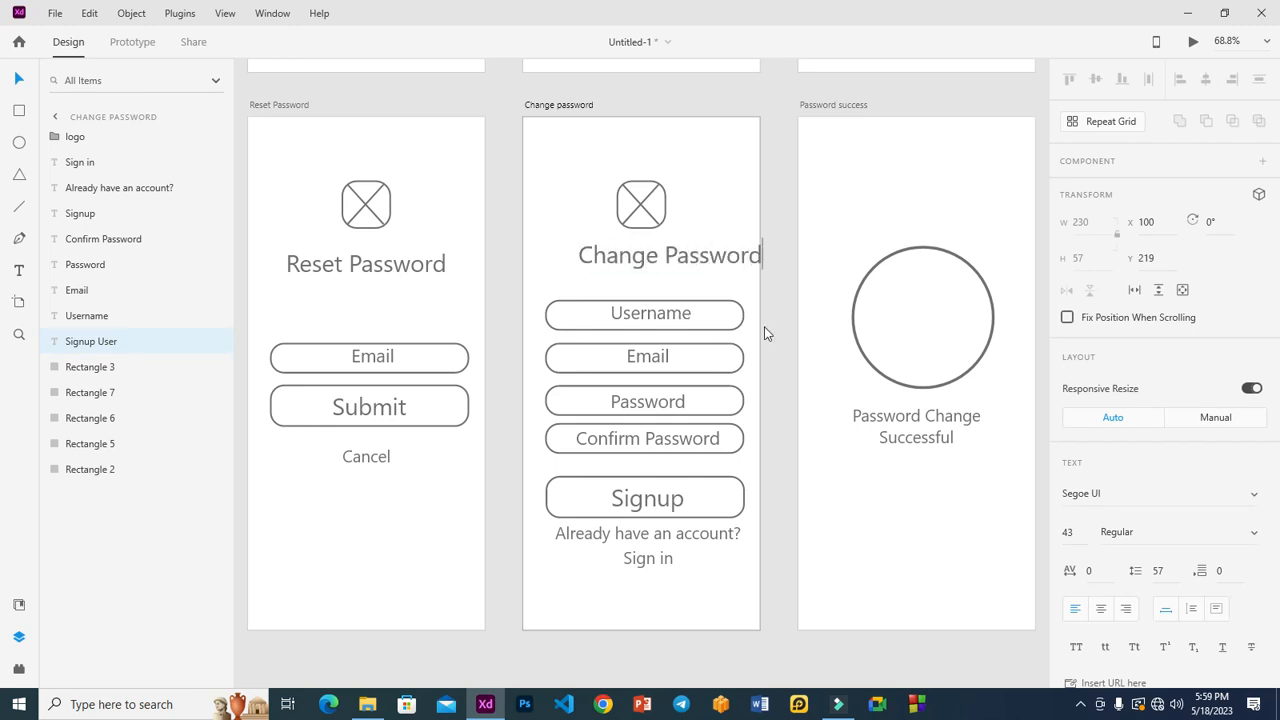
key("Escape")
left_click_drag(705, 262, 679, 256)
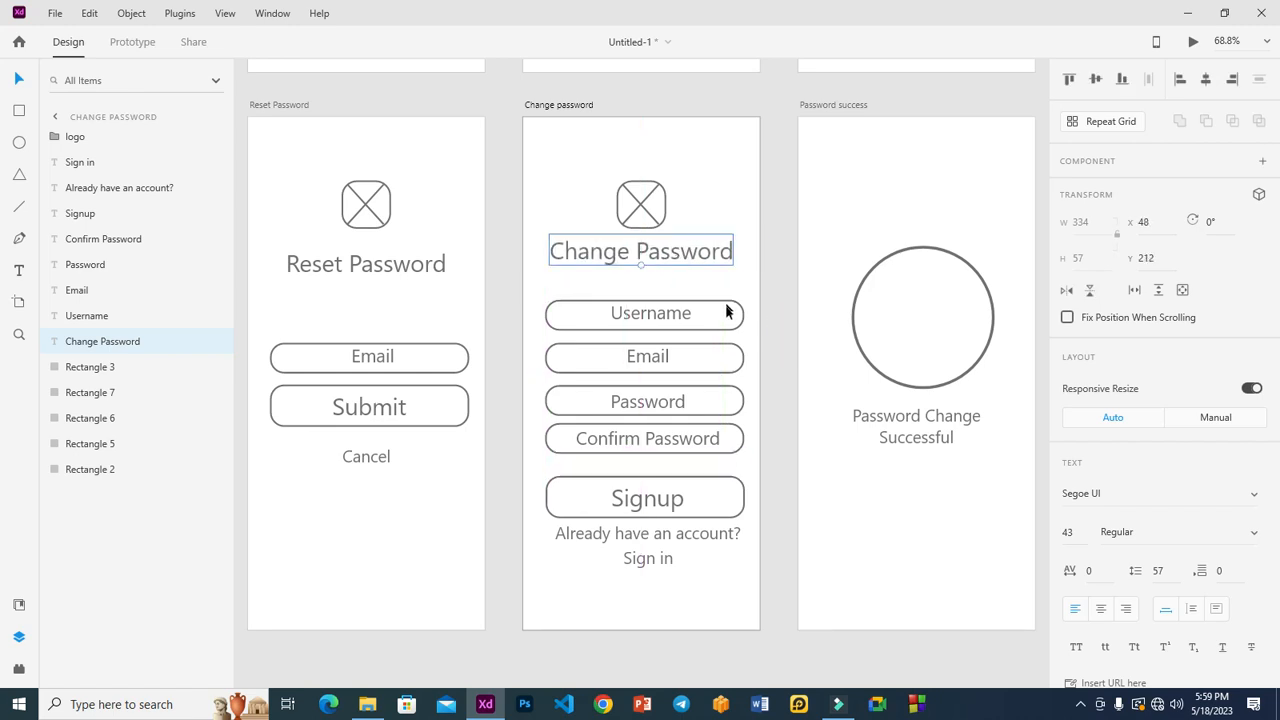
Relabel the Username field 'New Password', centred in its field.
double_click(659, 313)
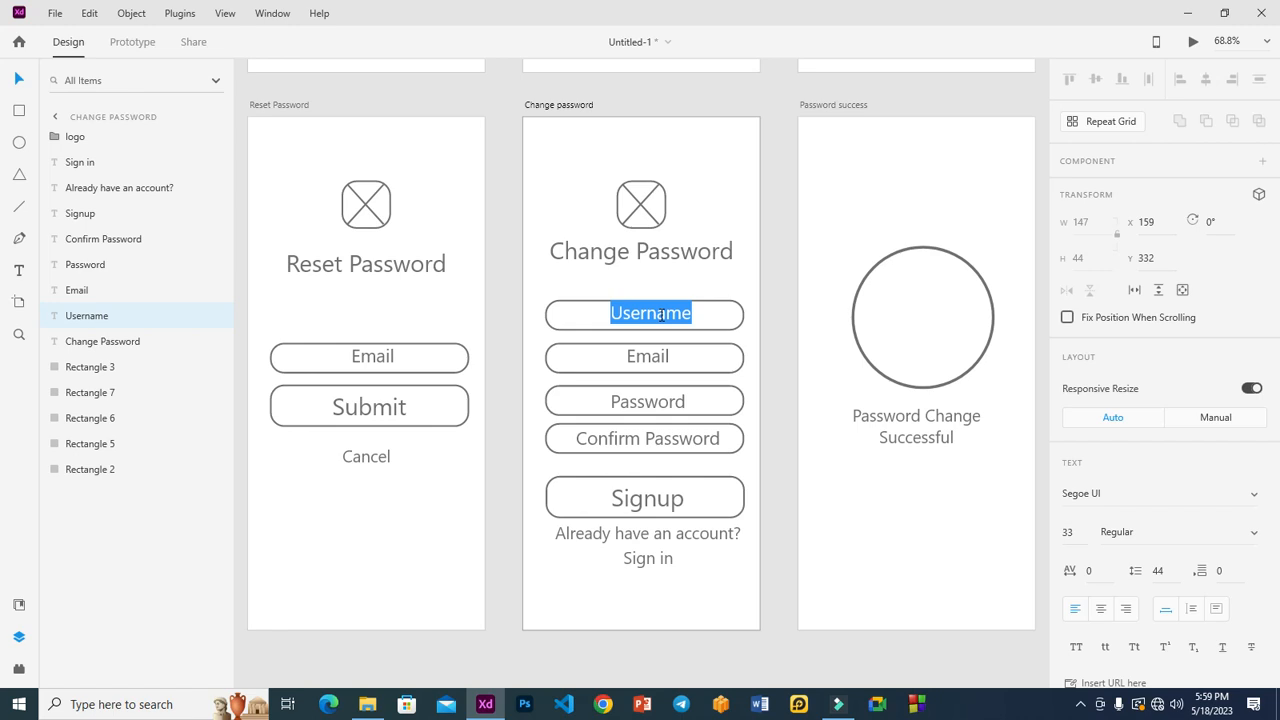
type("New Password")
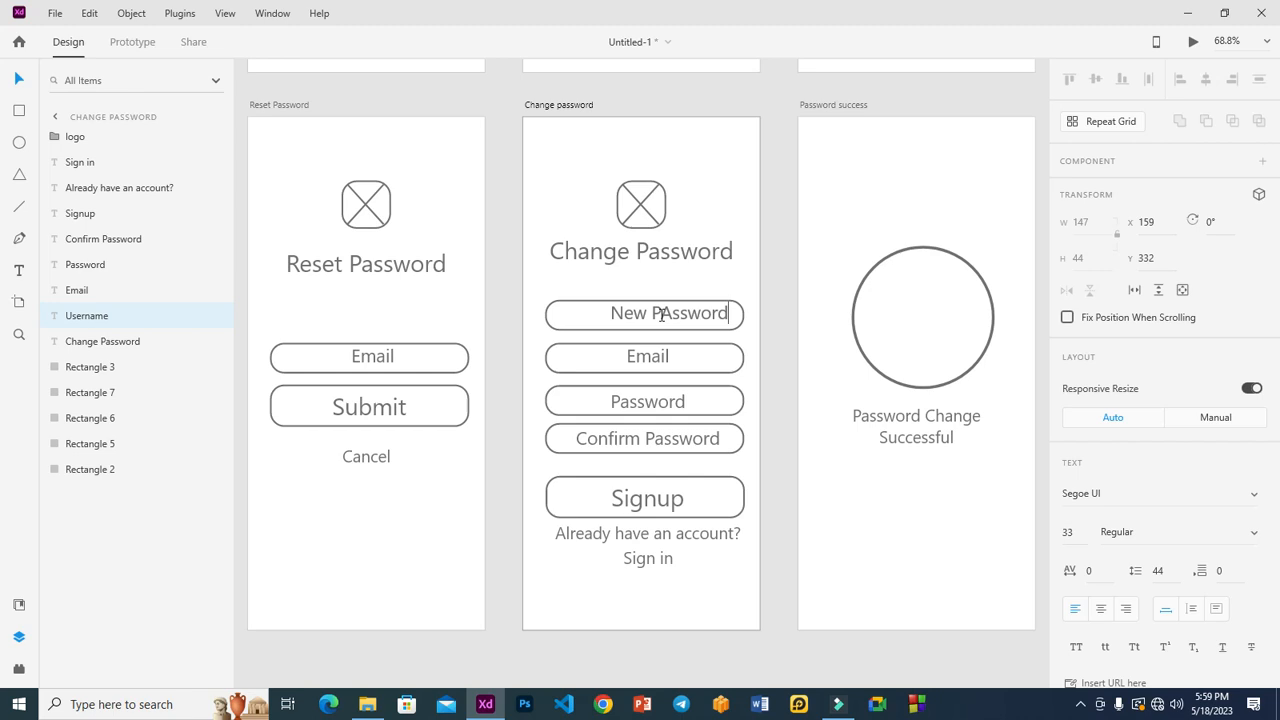
left_click(671, 315)
key("BackSpace")
type("a")
key("Escape")
left_click_drag(674, 314, 653, 322)
Relabel the Email field 'Confirm Password', centred in the second field.
double_click(650, 356)
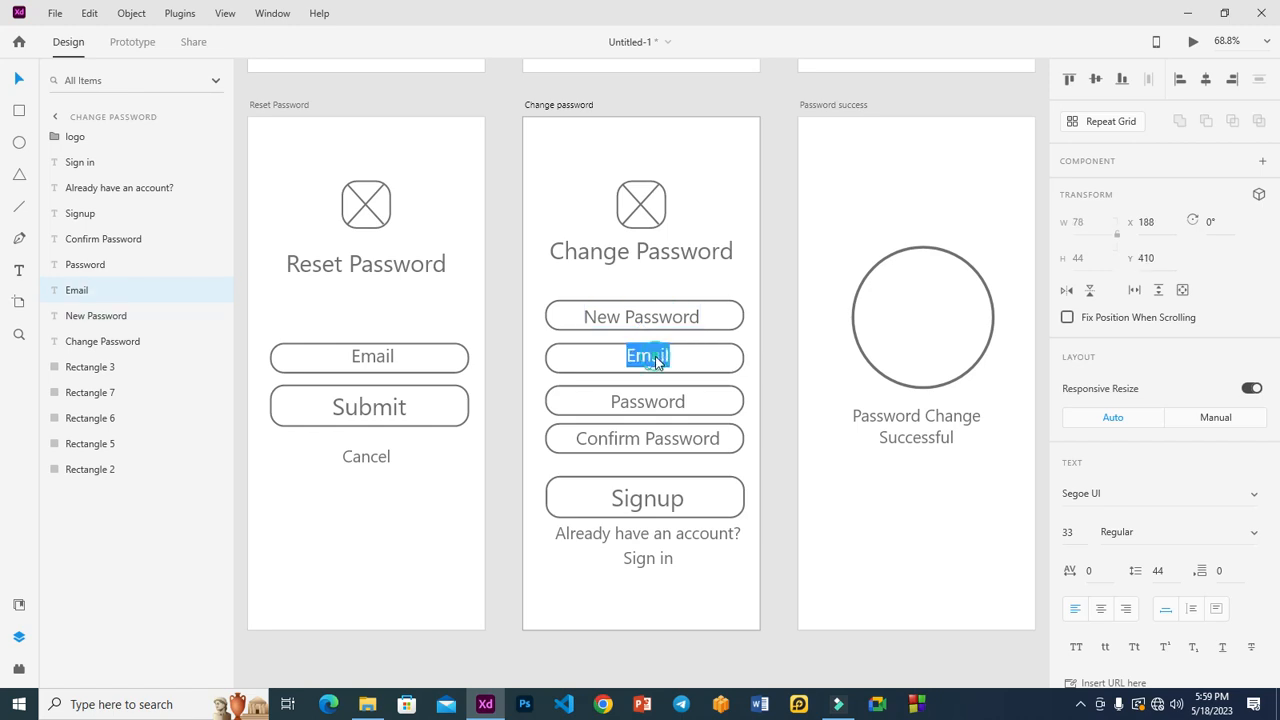
type("Confirm Passs")
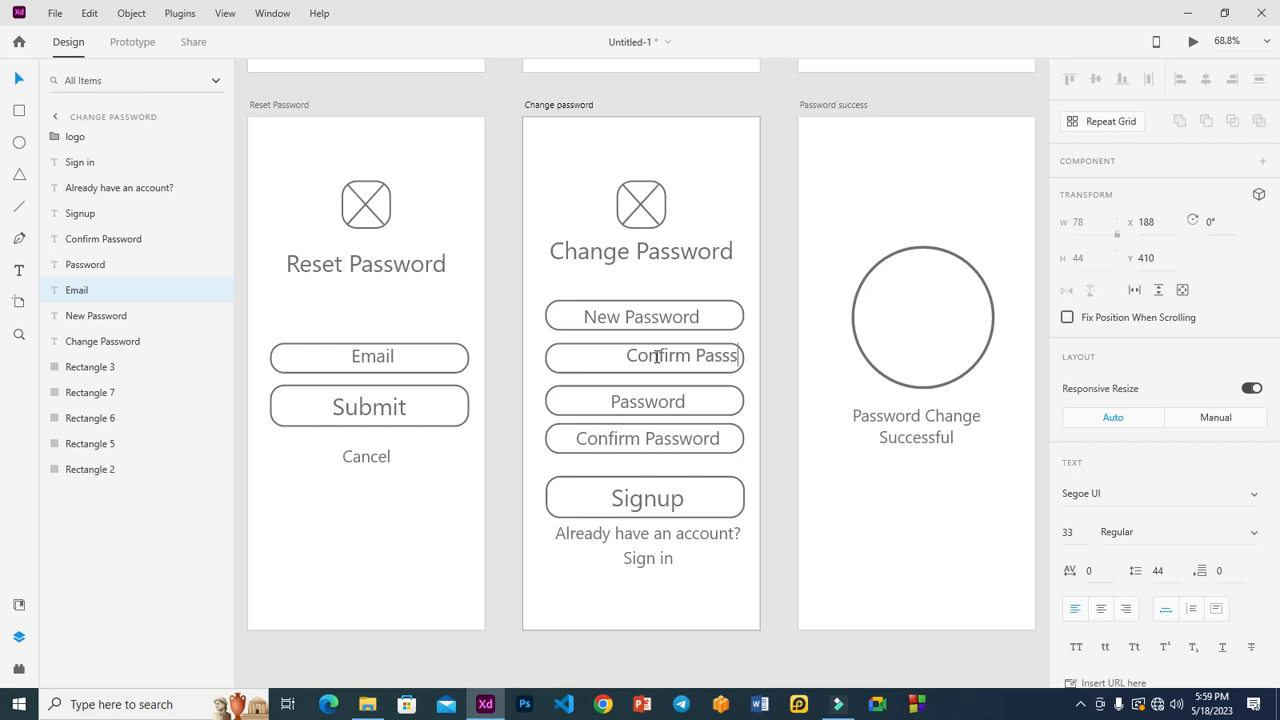
key("BackSpace")
type("wo")
type("rd")
key("Escape")
left_click_drag(707, 363, 658, 356)
Delete the lower Password and Confirm Password fields with their labels.
left_click(650, 401)
left_click(712, 410, "shift")
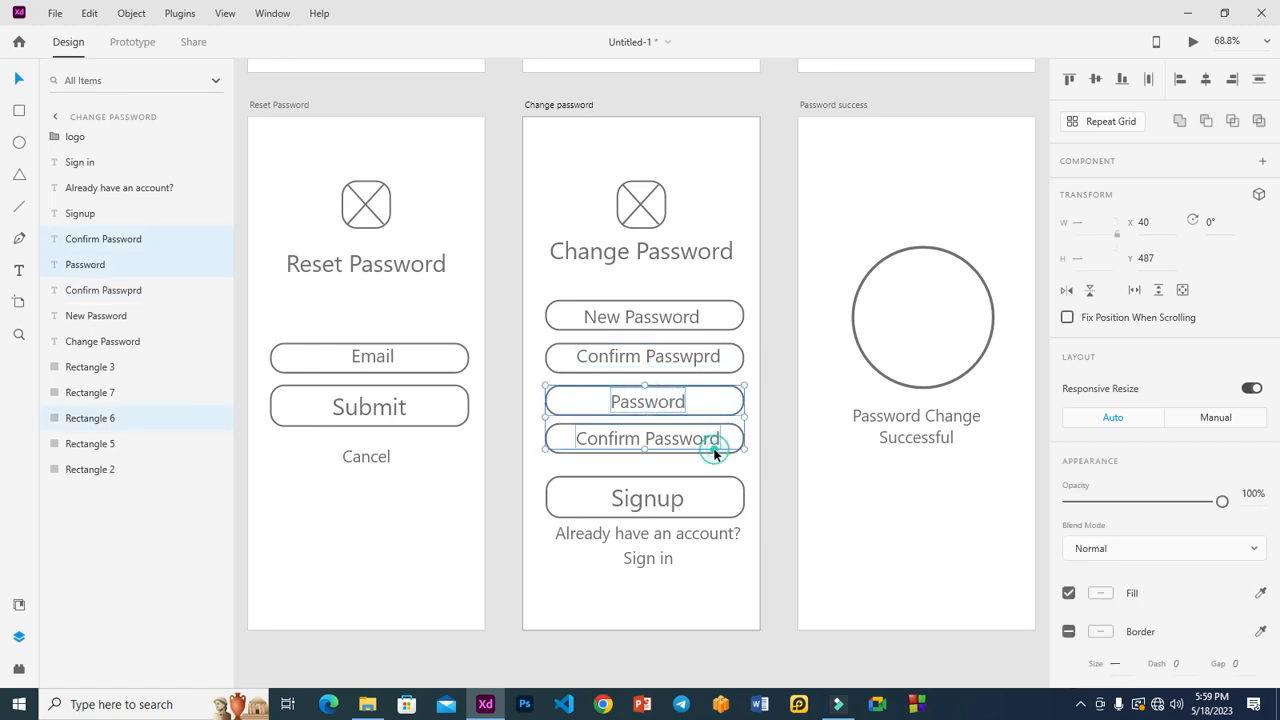
key("Delete")
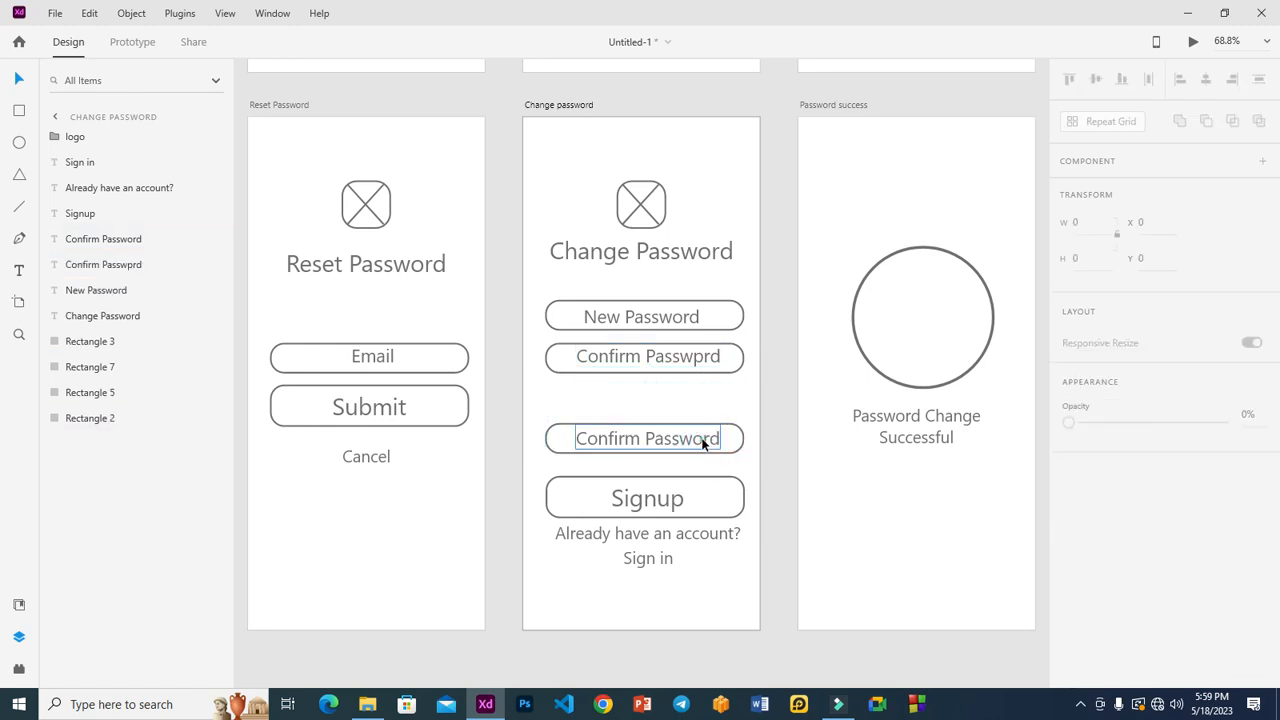
left_click(724, 446)
key("Delete")
left_click(690, 443)
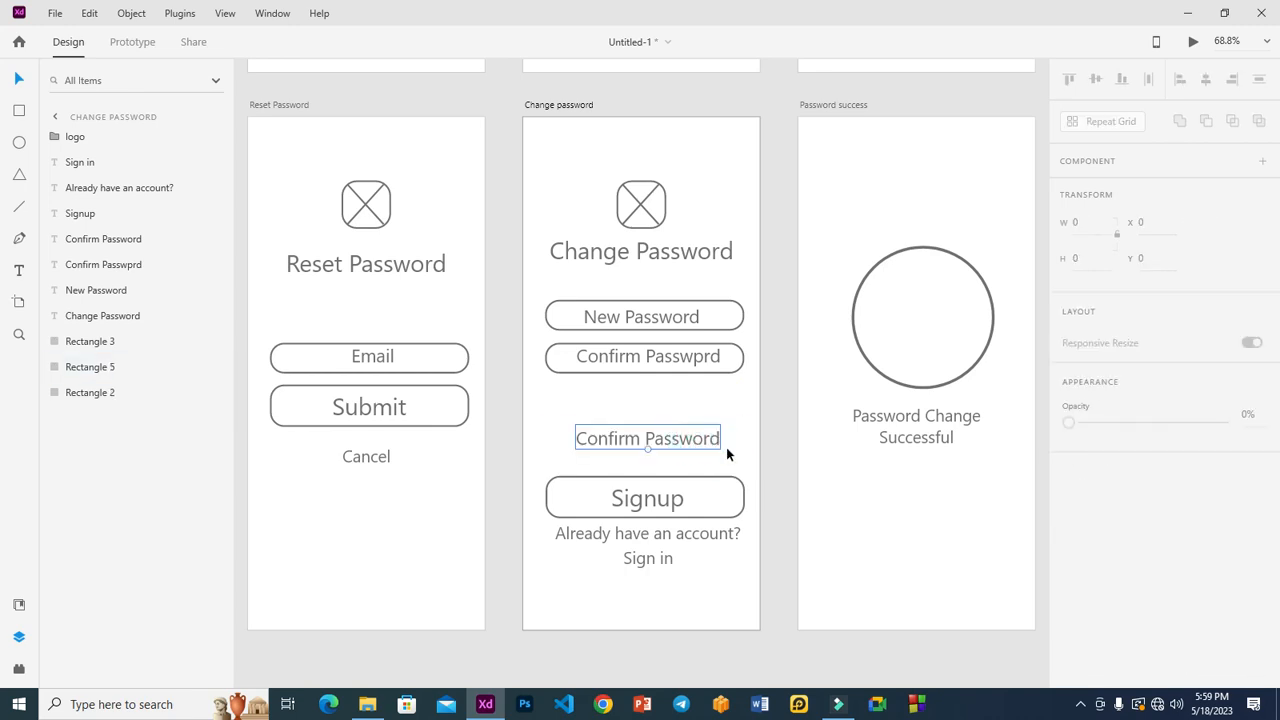
key("Delete")
Relabel the Signup button 'Submit' and move it up under the two fields.
left_click(673, 499)
double_click(673, 499)
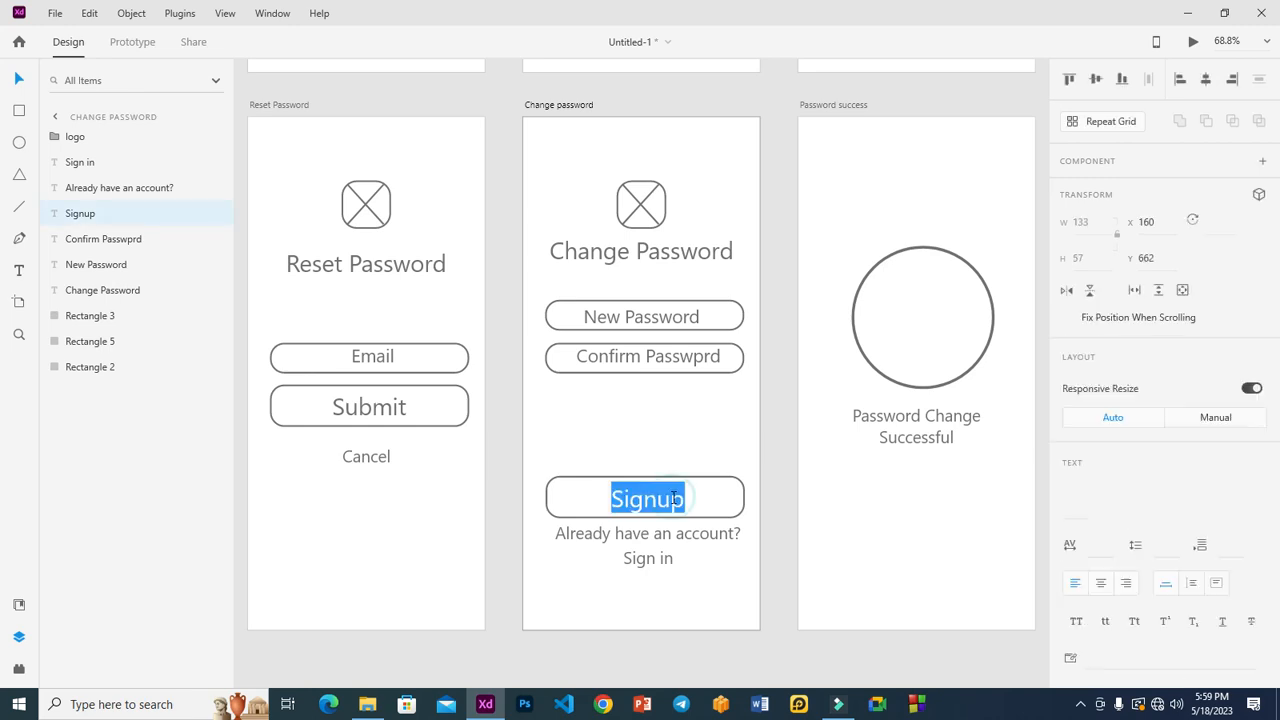
type("Submit")
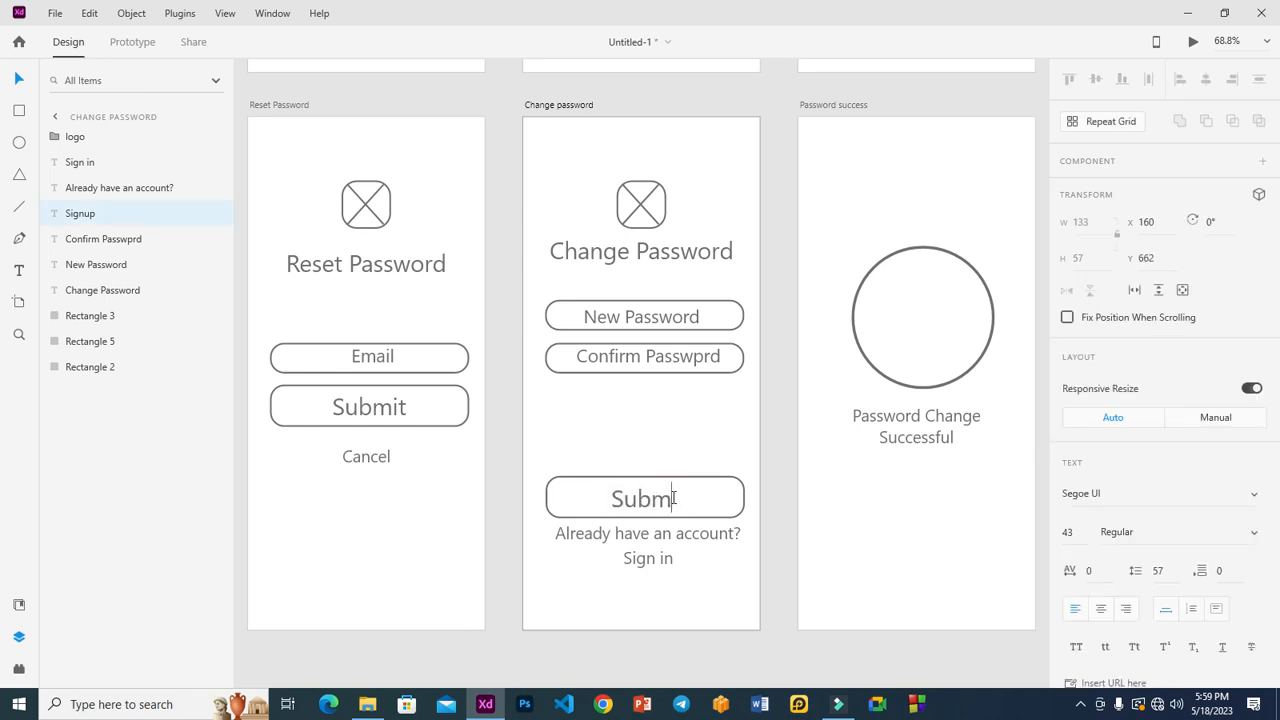
left_click(786, 466)
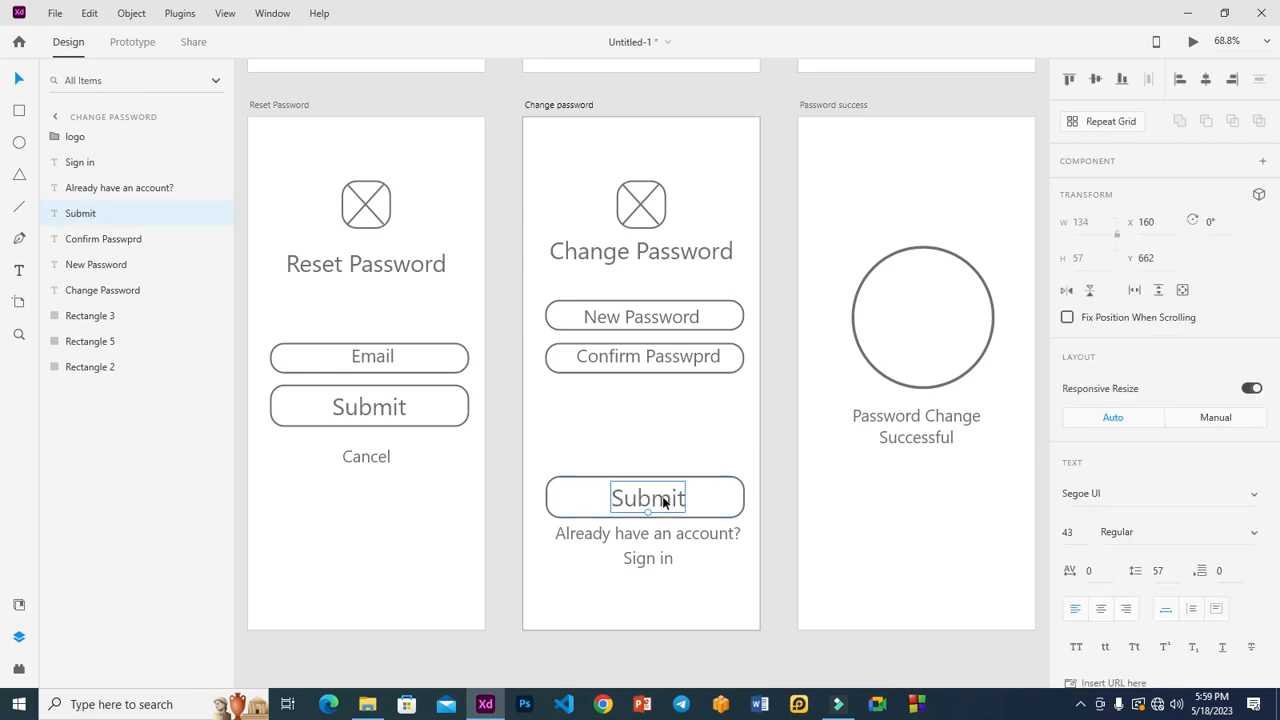
left_click(711, 505, "shift")
left_click_drag(711, 509, 709, 424)
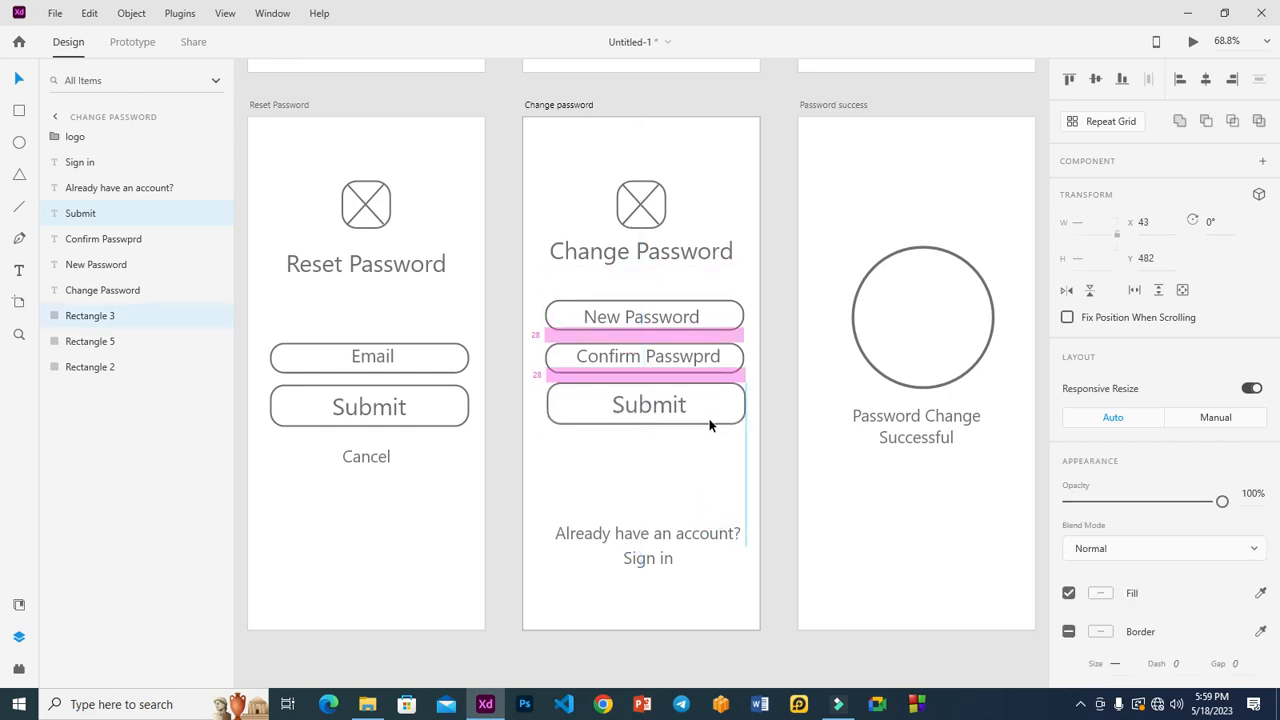
Delete the 'Already have an account?' and 'Sign in' text.
left_click(678, 536)
key("Delete")
left_click(662, 555)
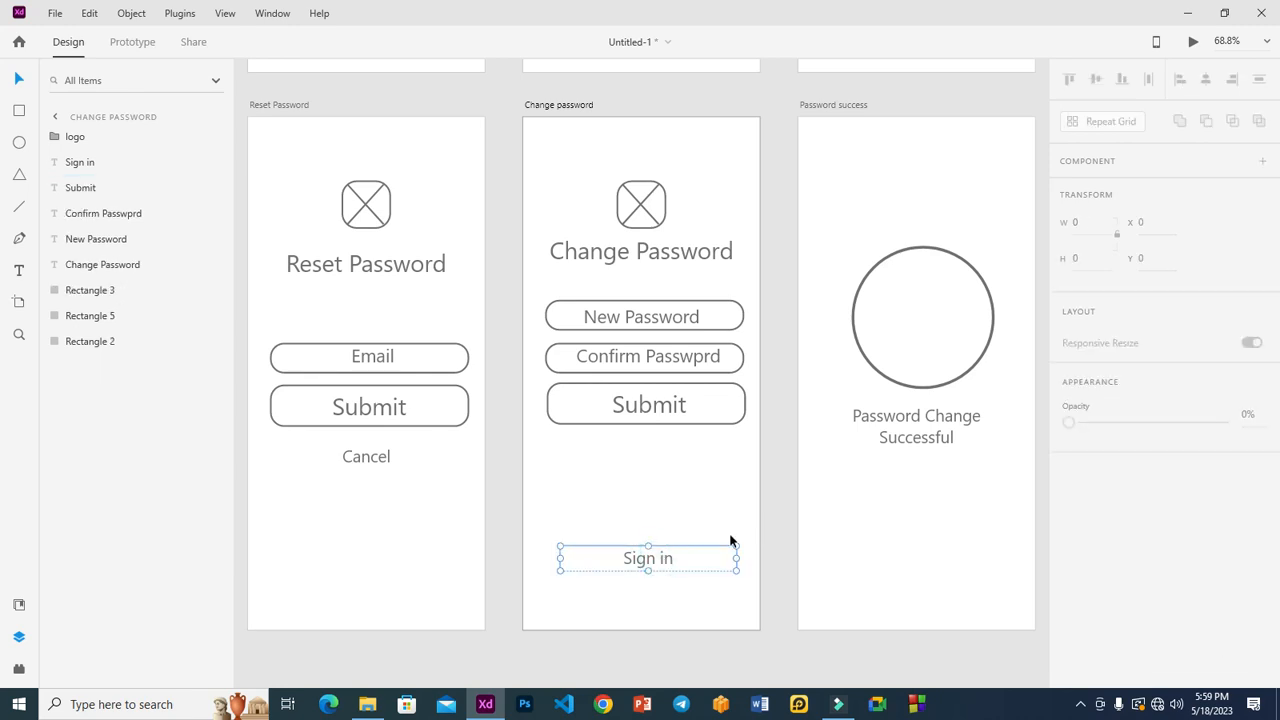
key("Delete")
left_click(772, 467)
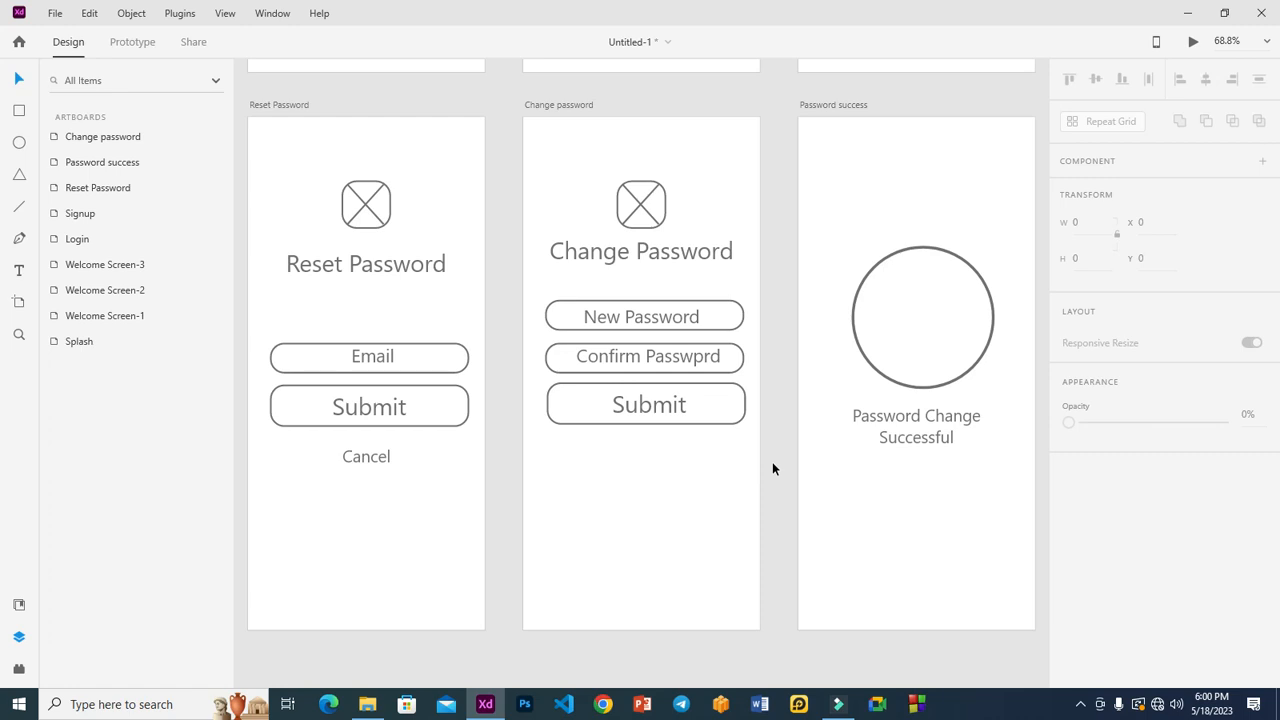
Draw a closed checkmark path with a 3-point border inside the Password success circle.
left_click(846, 505)
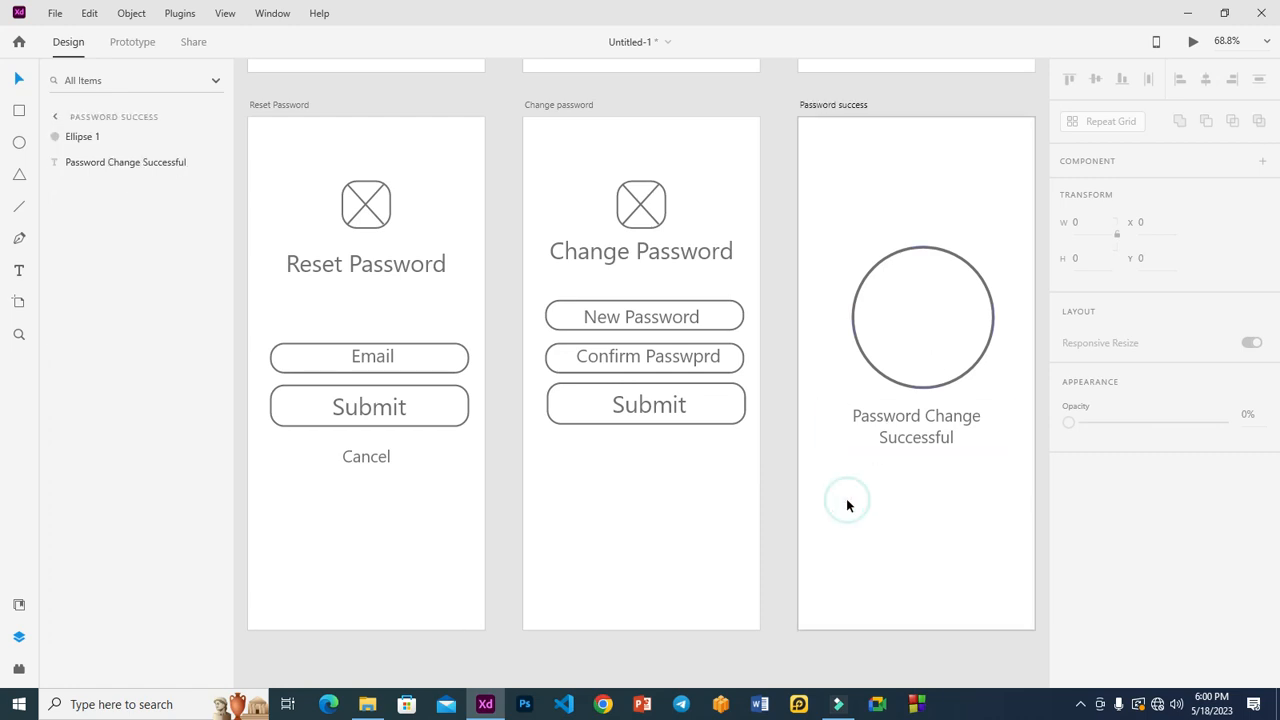
scroll(846, 505, "right", 3)
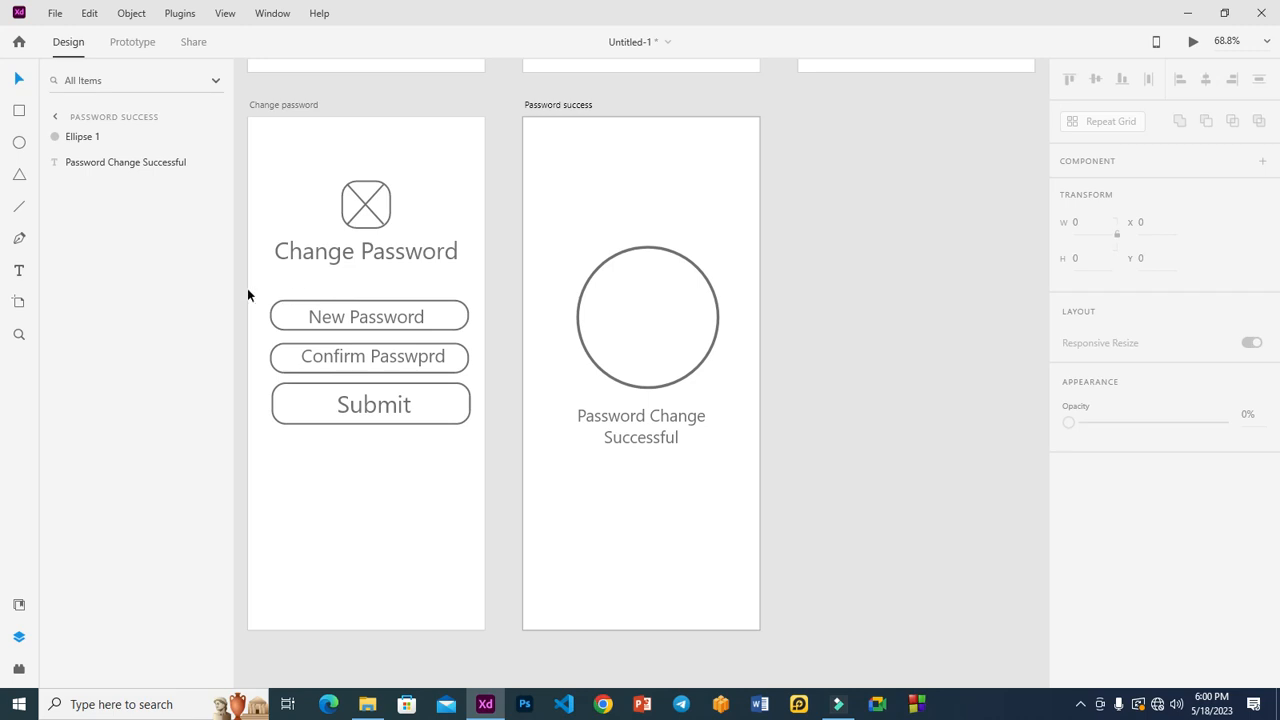
left_click(19, 238)
left_click(599, 318)
left_click(590, 334)
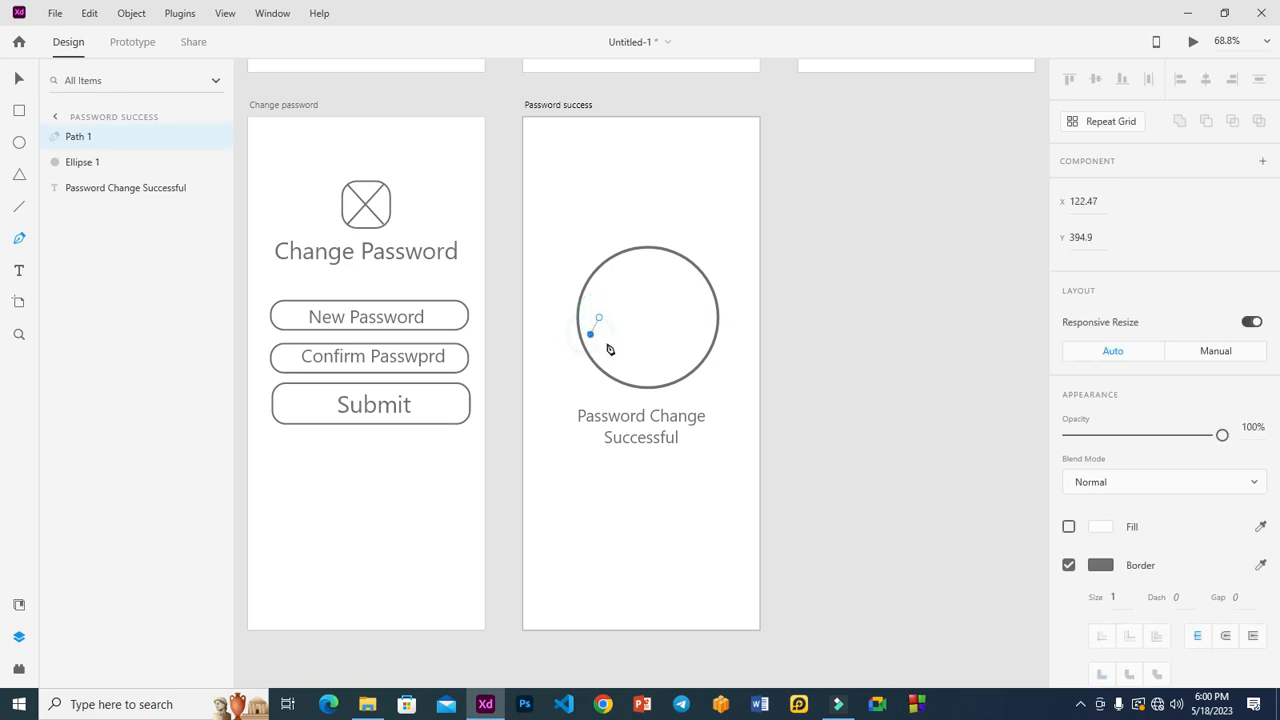
left_click(614, 359)
left_click(627, 365)
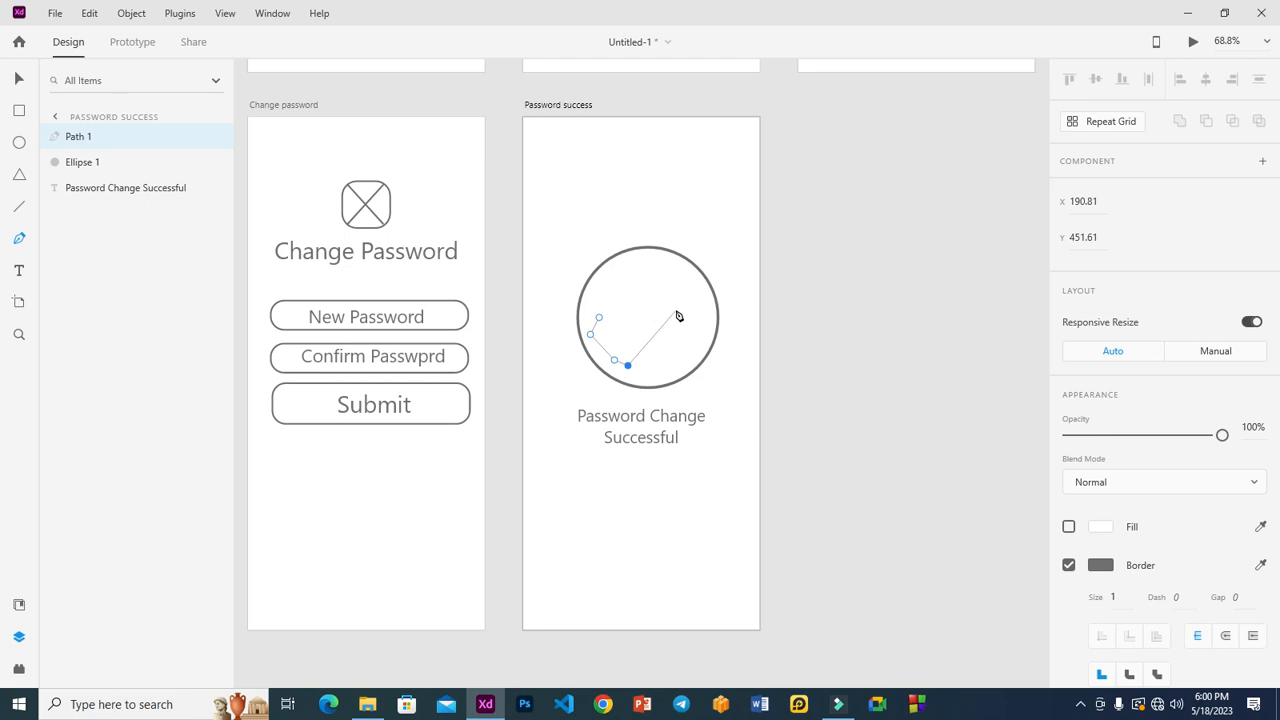
key("Delete")
left_click(631, 359)
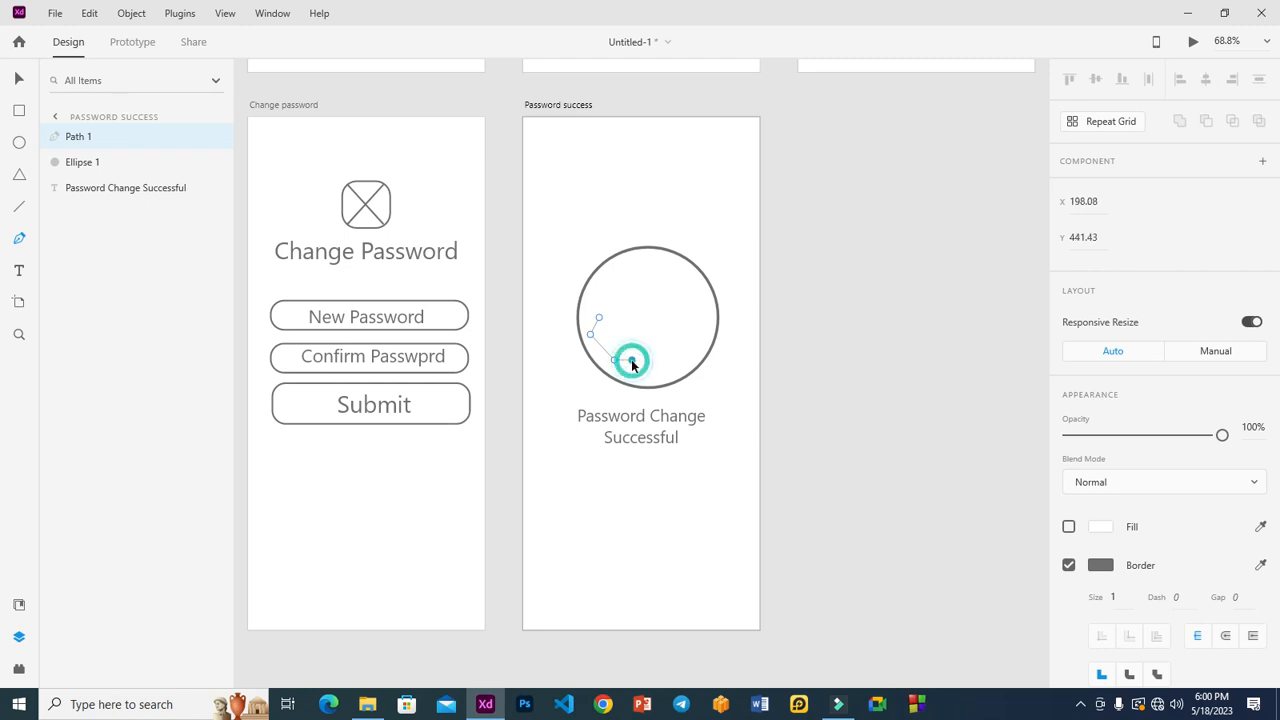
left_click(697, 282)
left_click(669, 268)
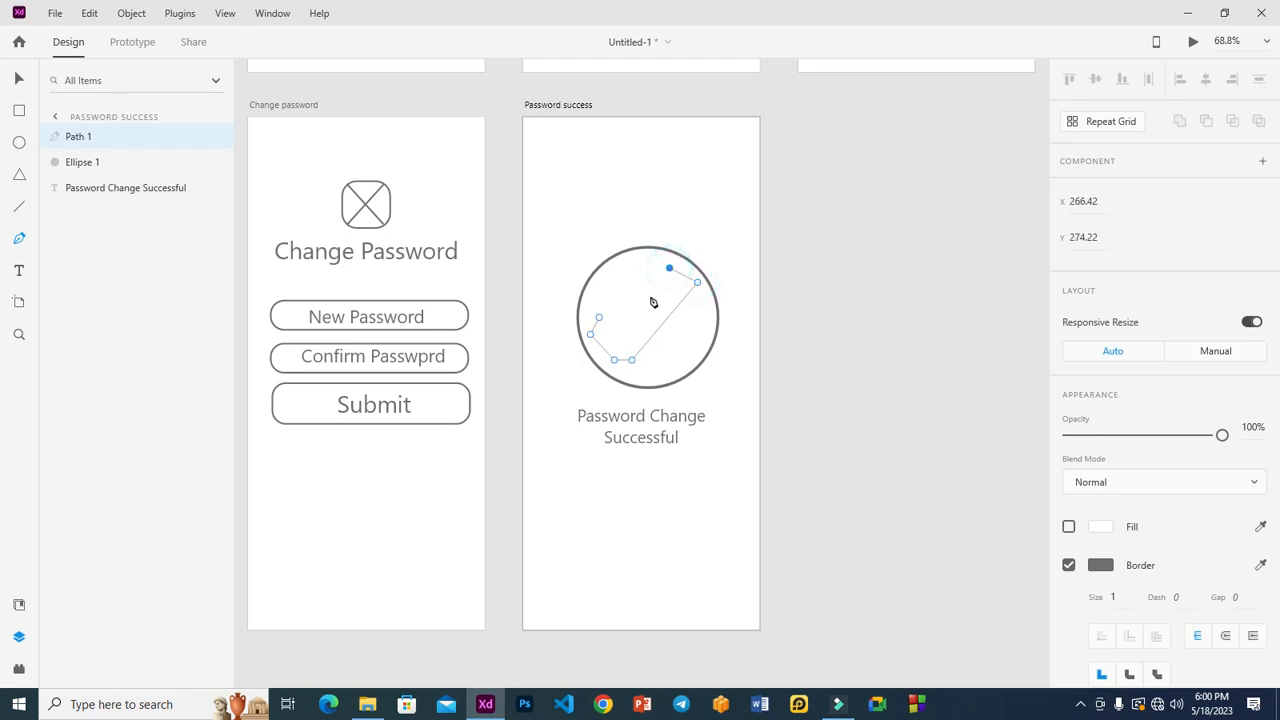
left_click(621, 336)
left_click(599, 317)
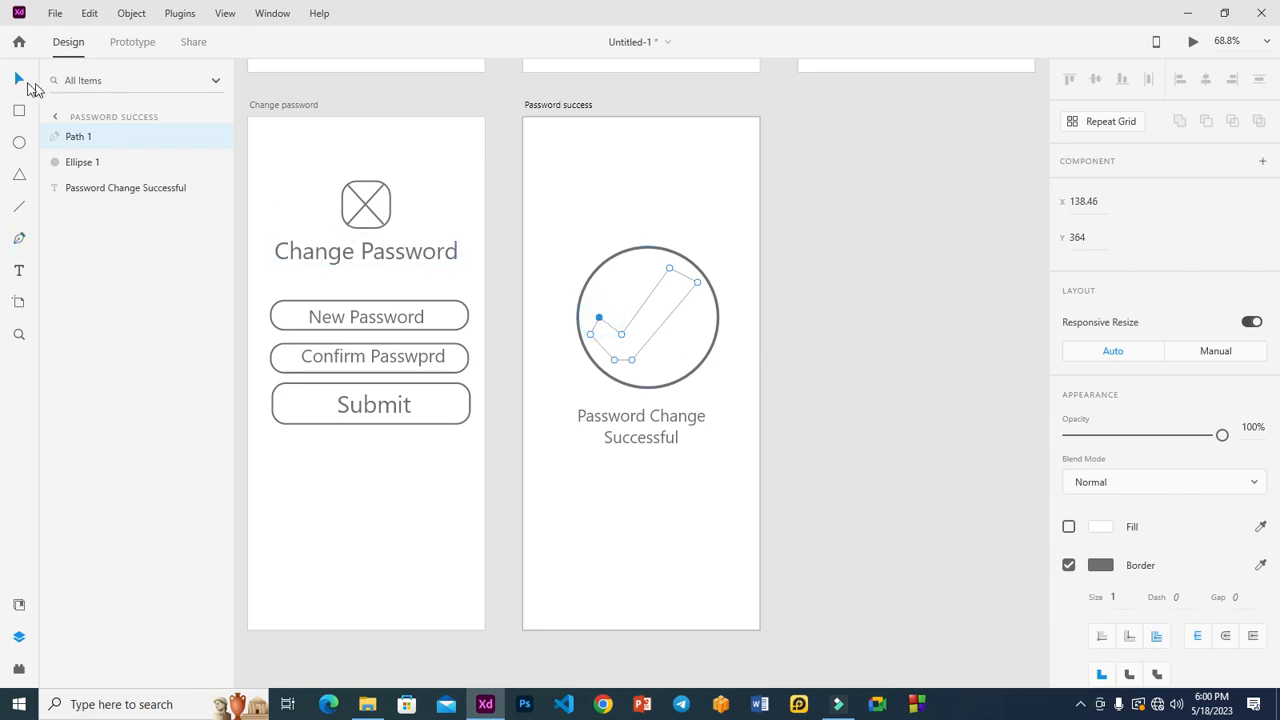
left_click(1126, 597)
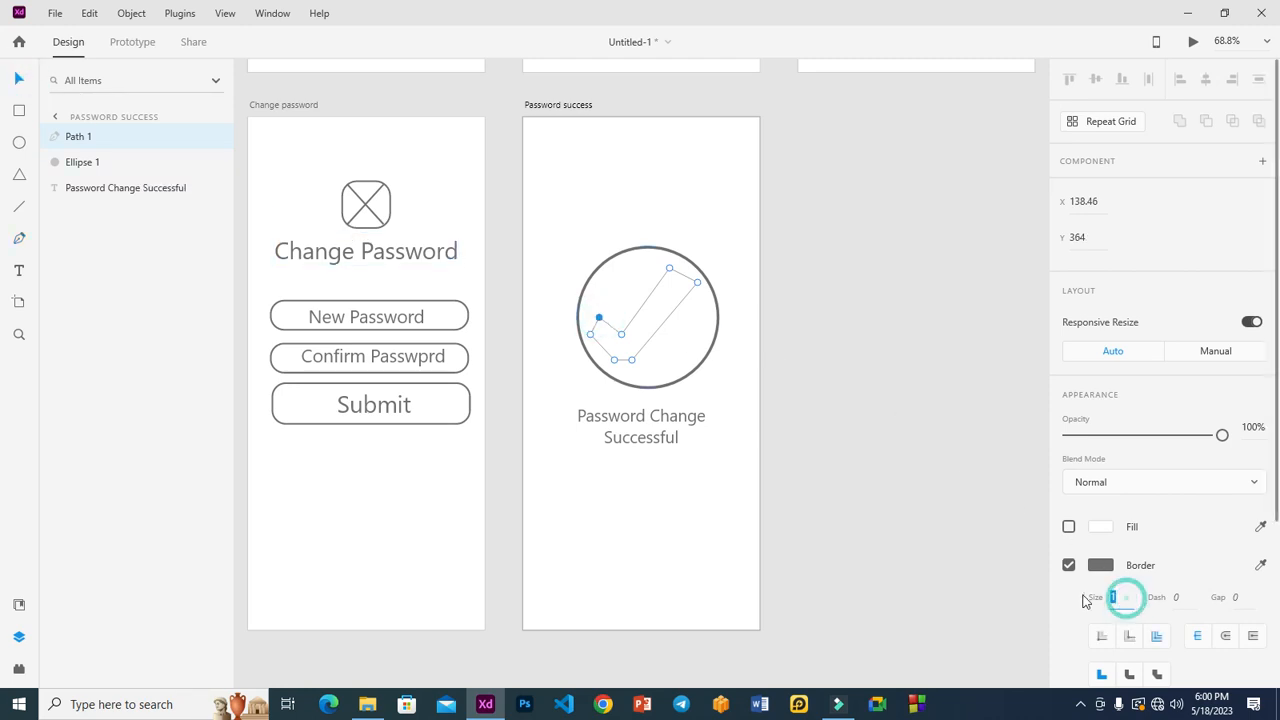
key("Escape")
Shrink the checkmark and centre it within the circle.
left_click(840, 414)
left_click(648, 316)
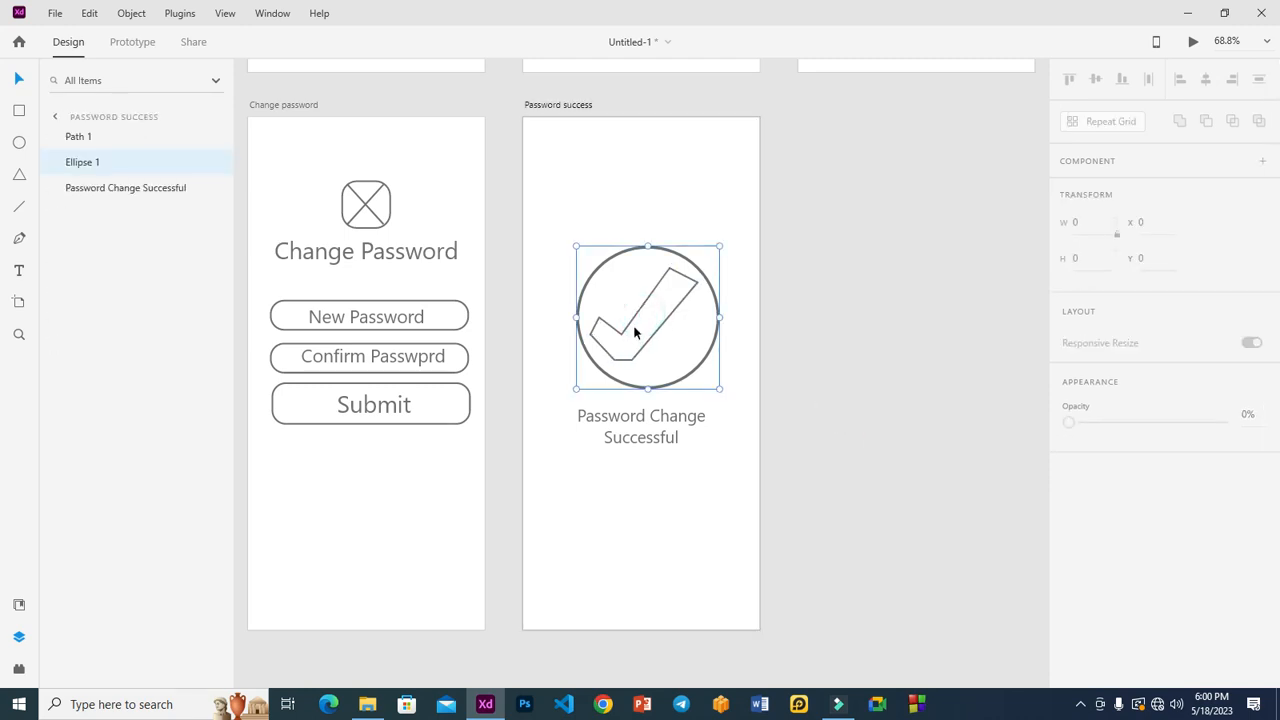
left_click(616, 332)
left_click_drag(592, 359, 655, 336)
left_click(652, 320)
left_click(660, 327)
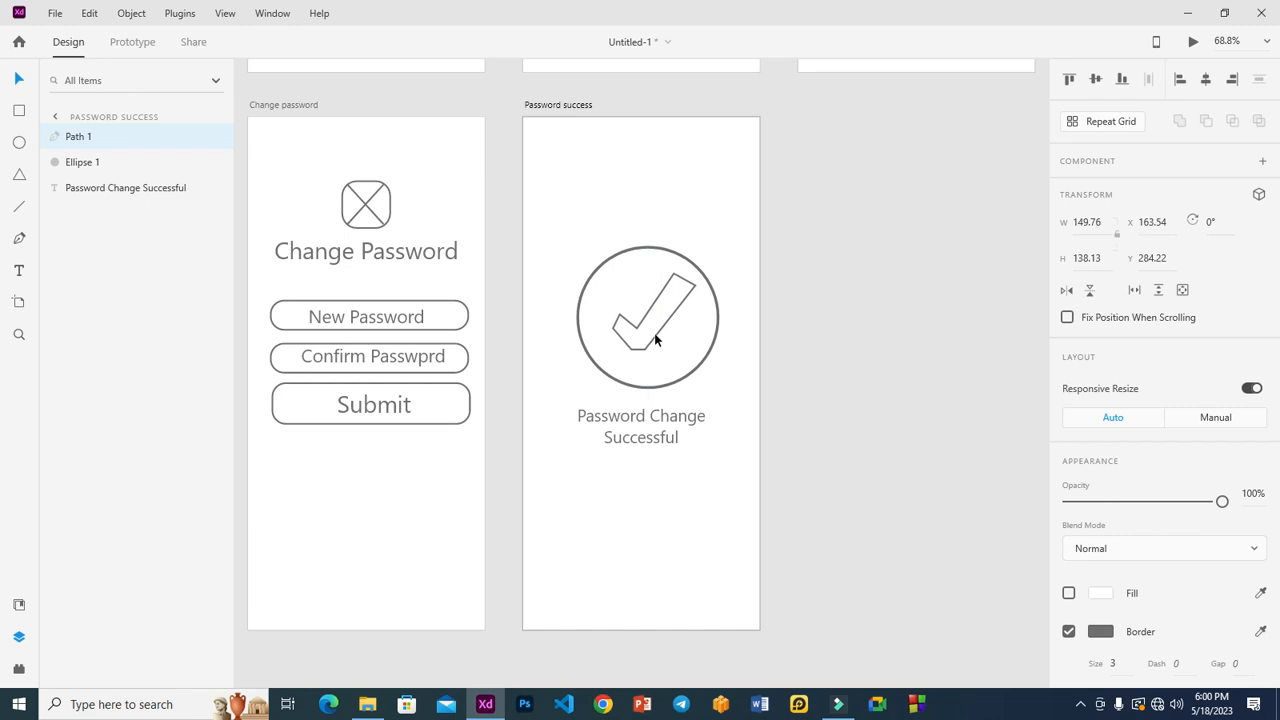
key("Left")
key("Left")
key("Left")
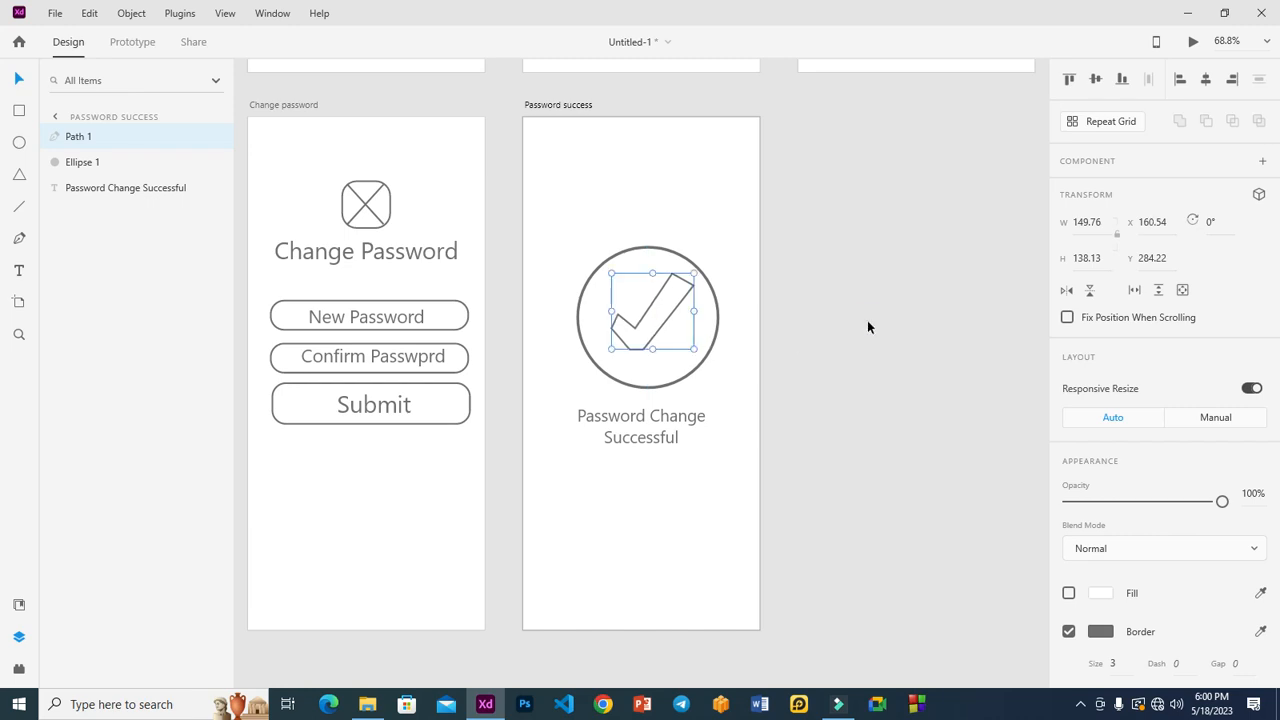
left_click(867, 321)
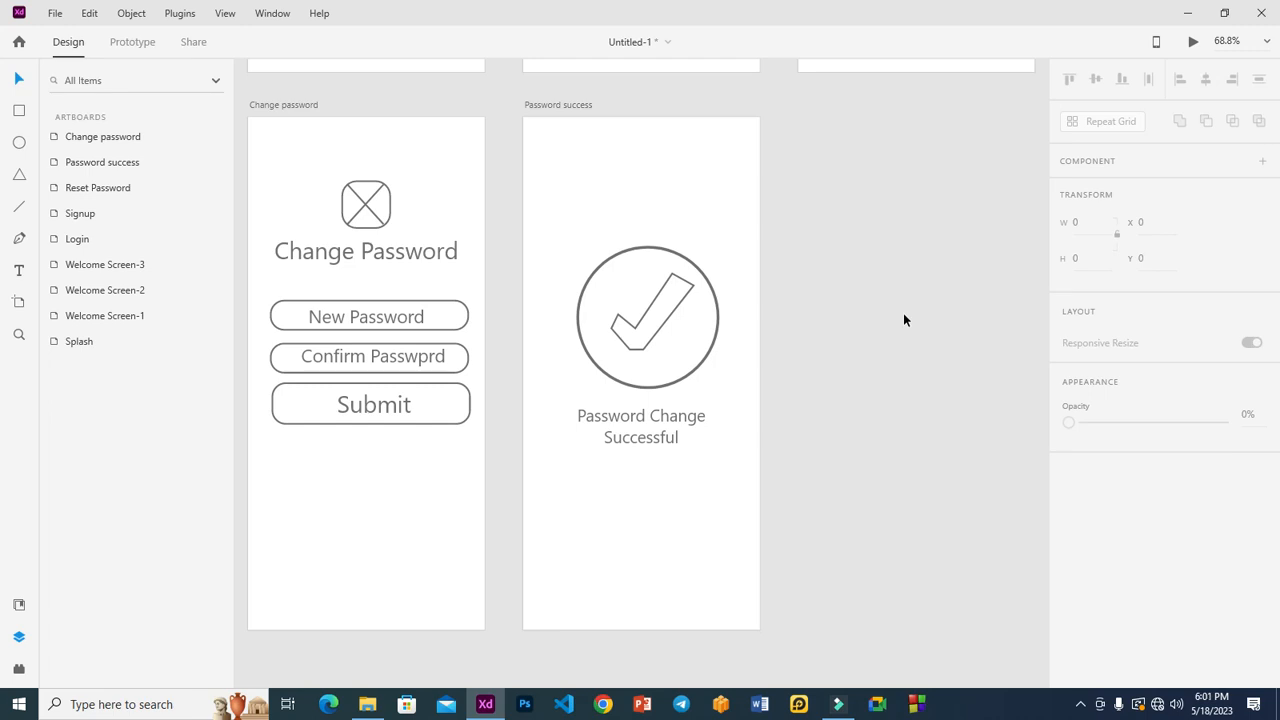
Duplicate the Password success artboard, creating Password success – 1 beside it.
left_click(531, 106)
key("ctrl+d")
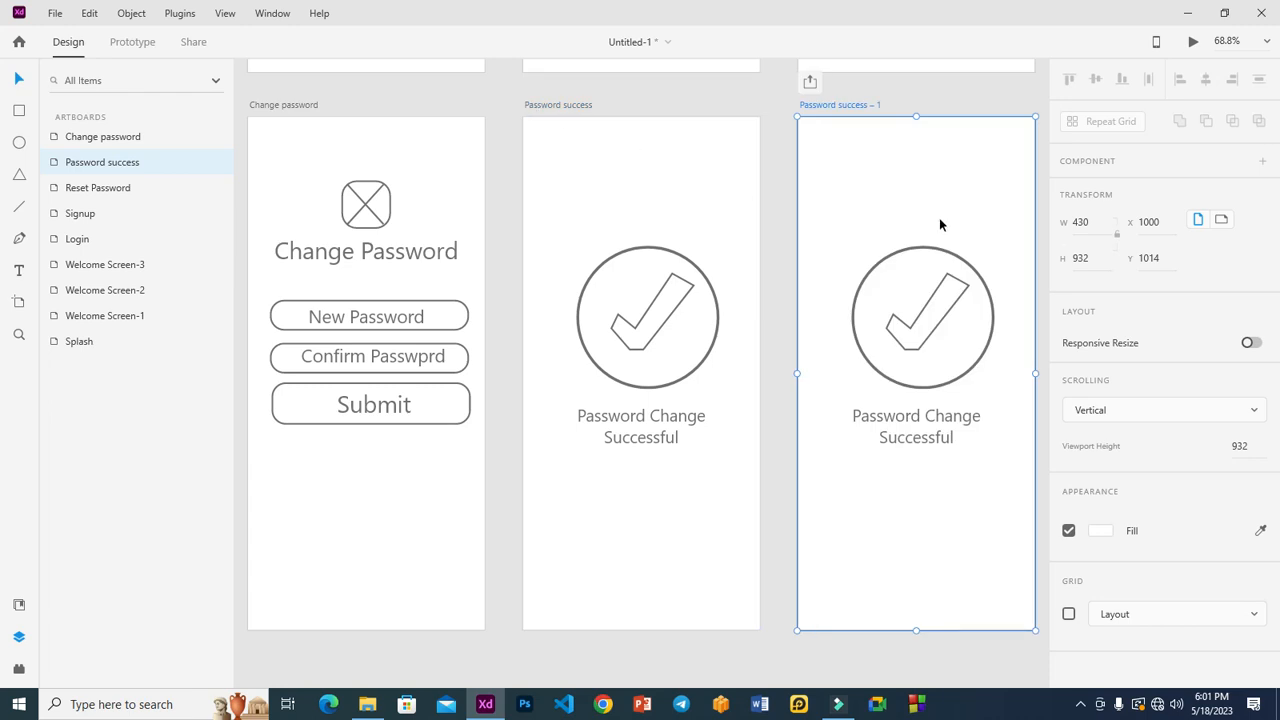
double_click(858, 105)
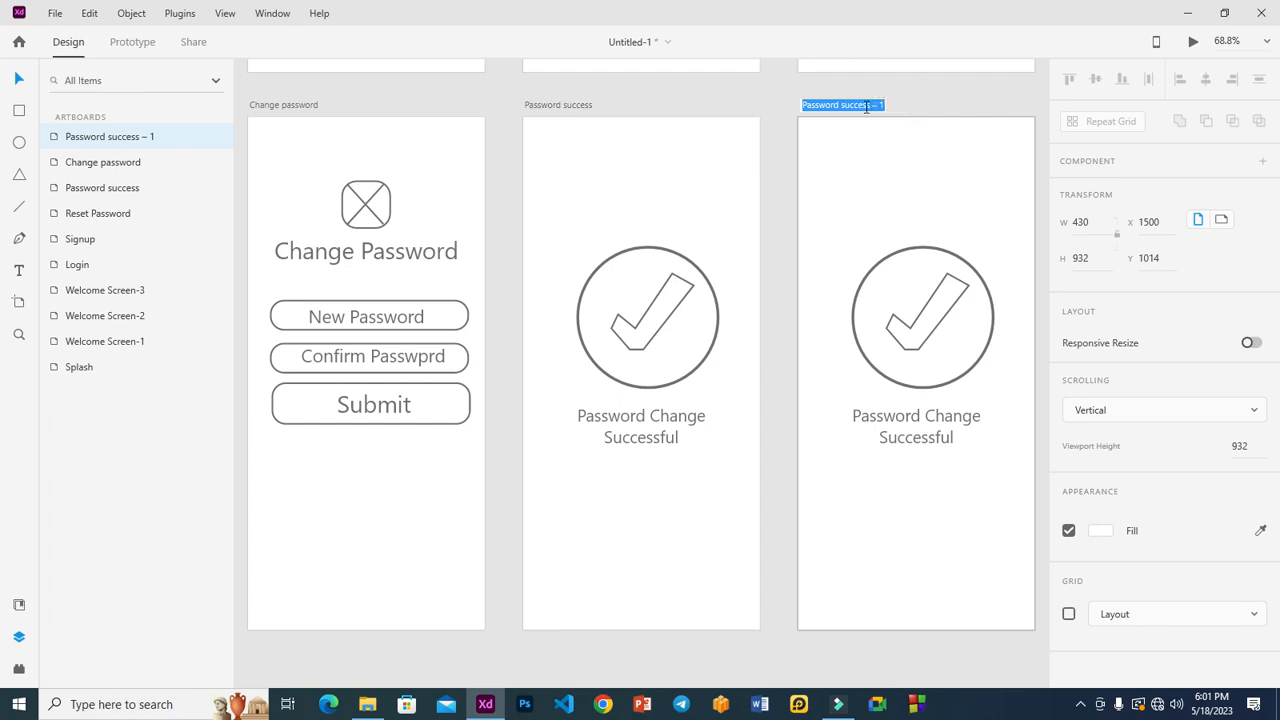
left_click(823, 260)
left_click(103, 162)
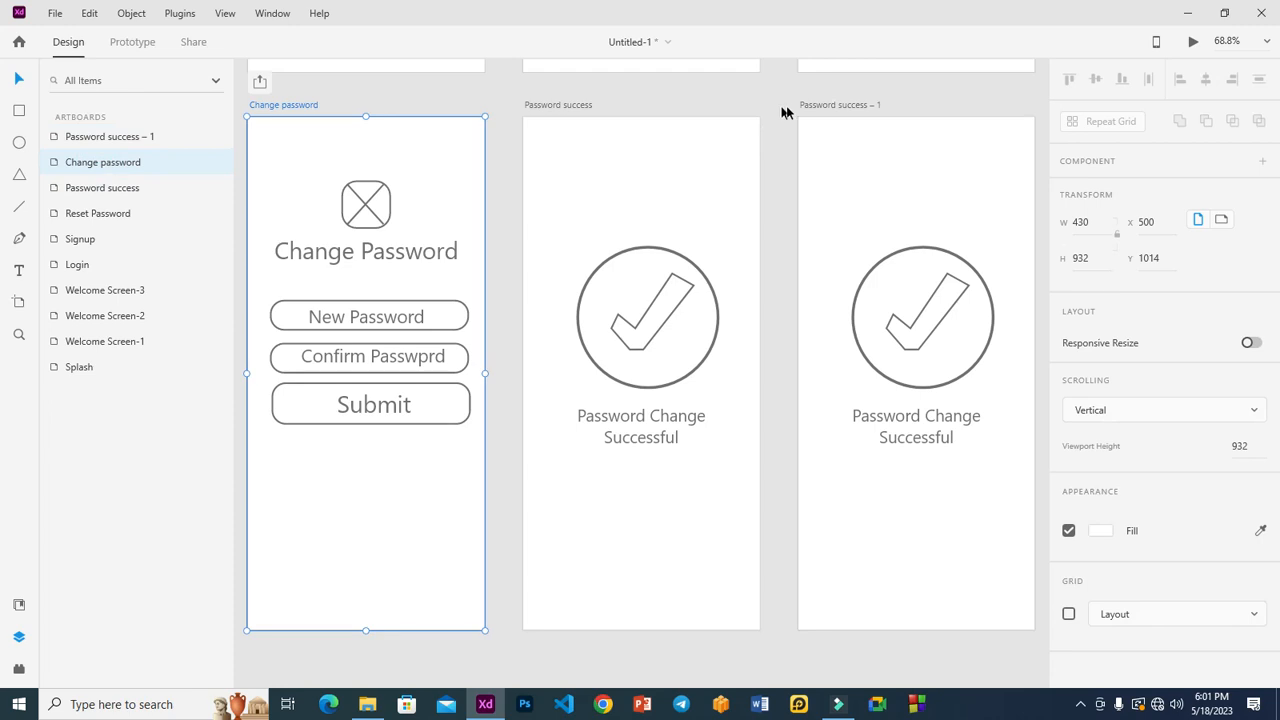
left_click(811, 104)
Delete the circle, check mark and 'Password Change Successful' caption from Password success – 1.
left_click(773, 270)
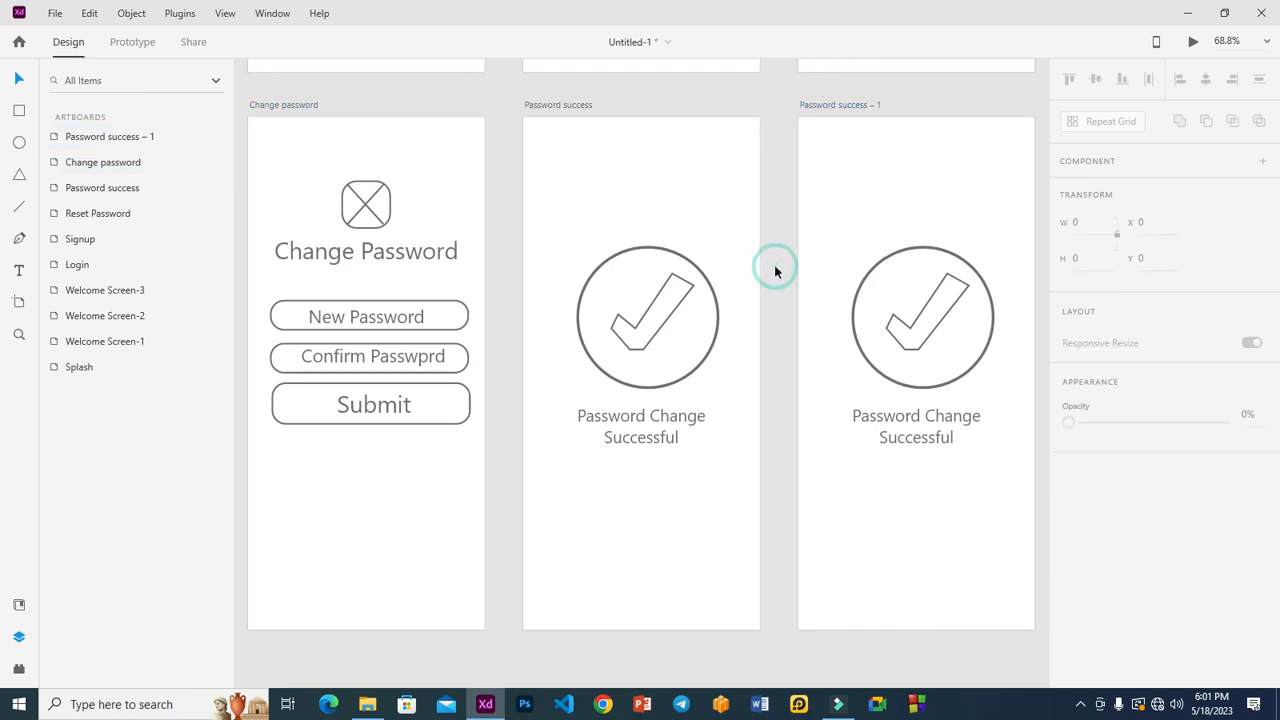
left_click(912, 257)
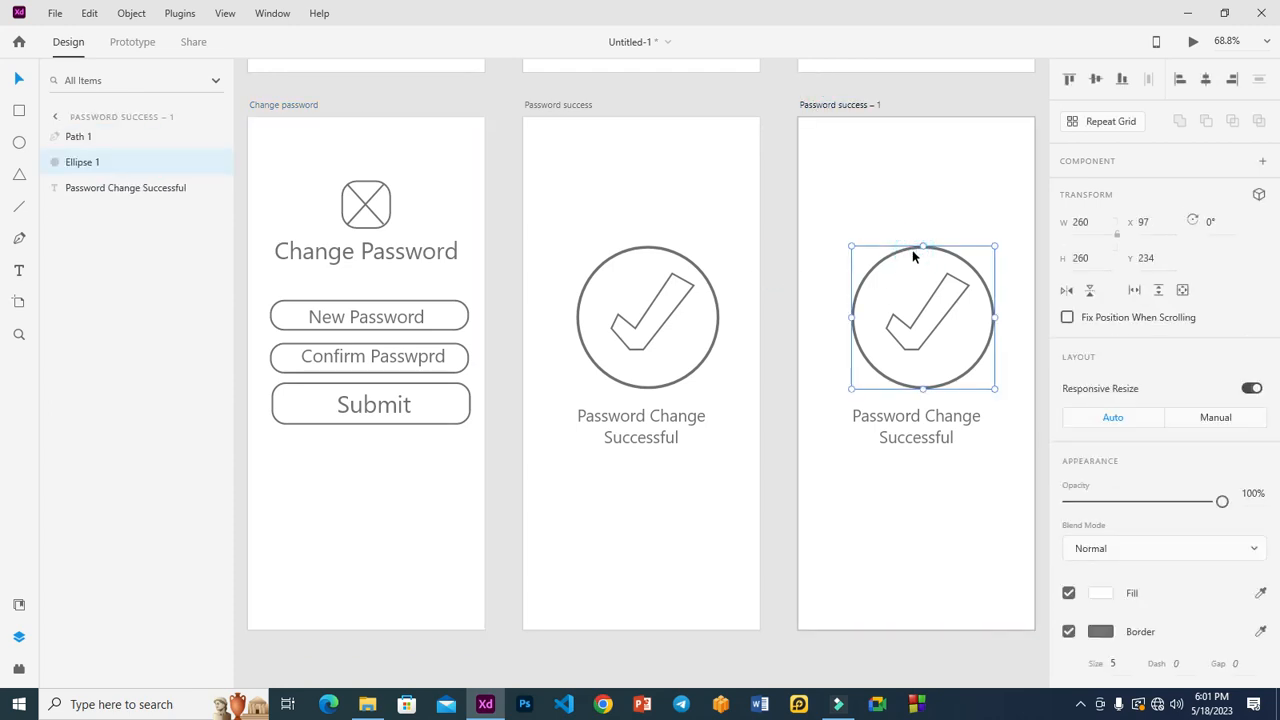
key("Delete")
left_click(923, 305)
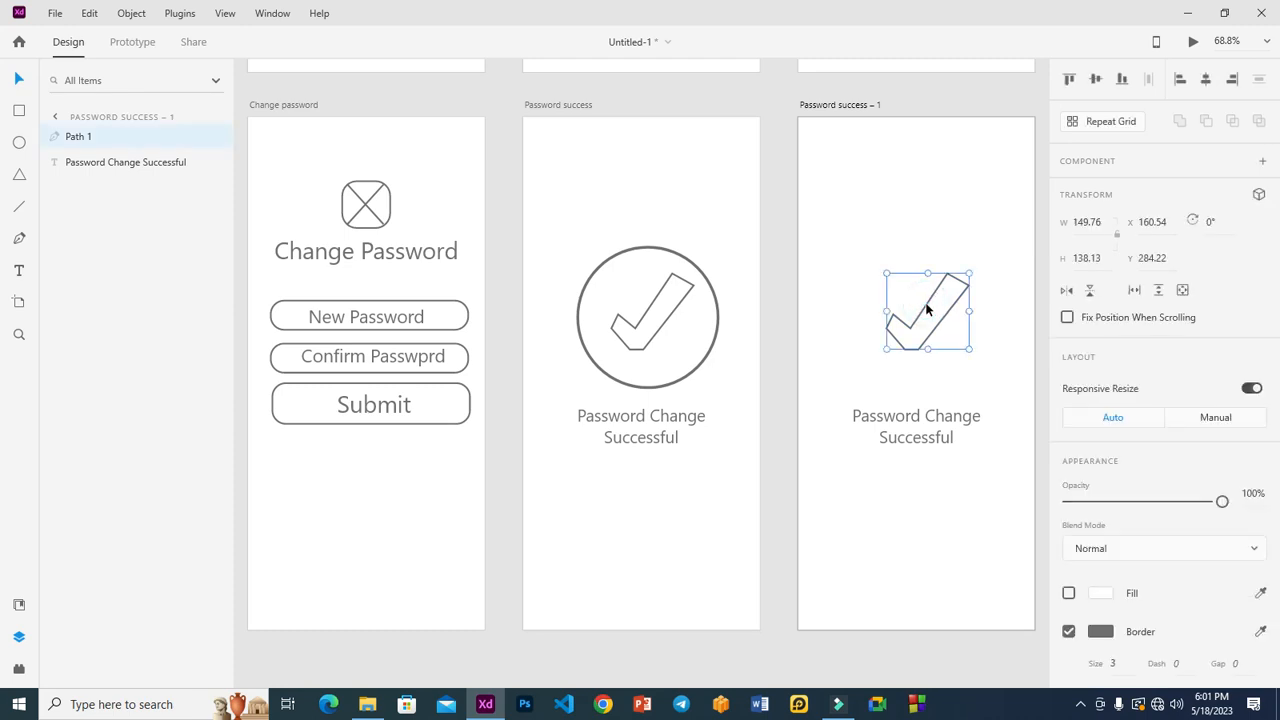
key("Delete")
left_click(912, 418)
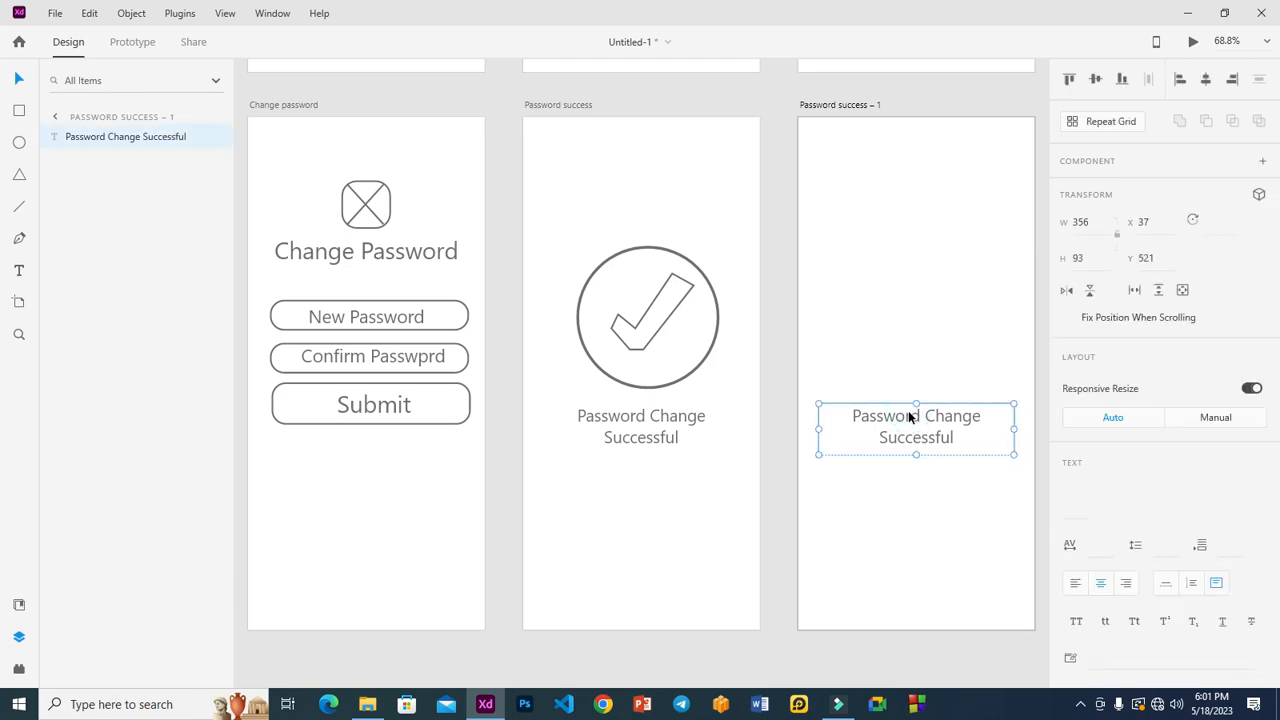
key("Delete")
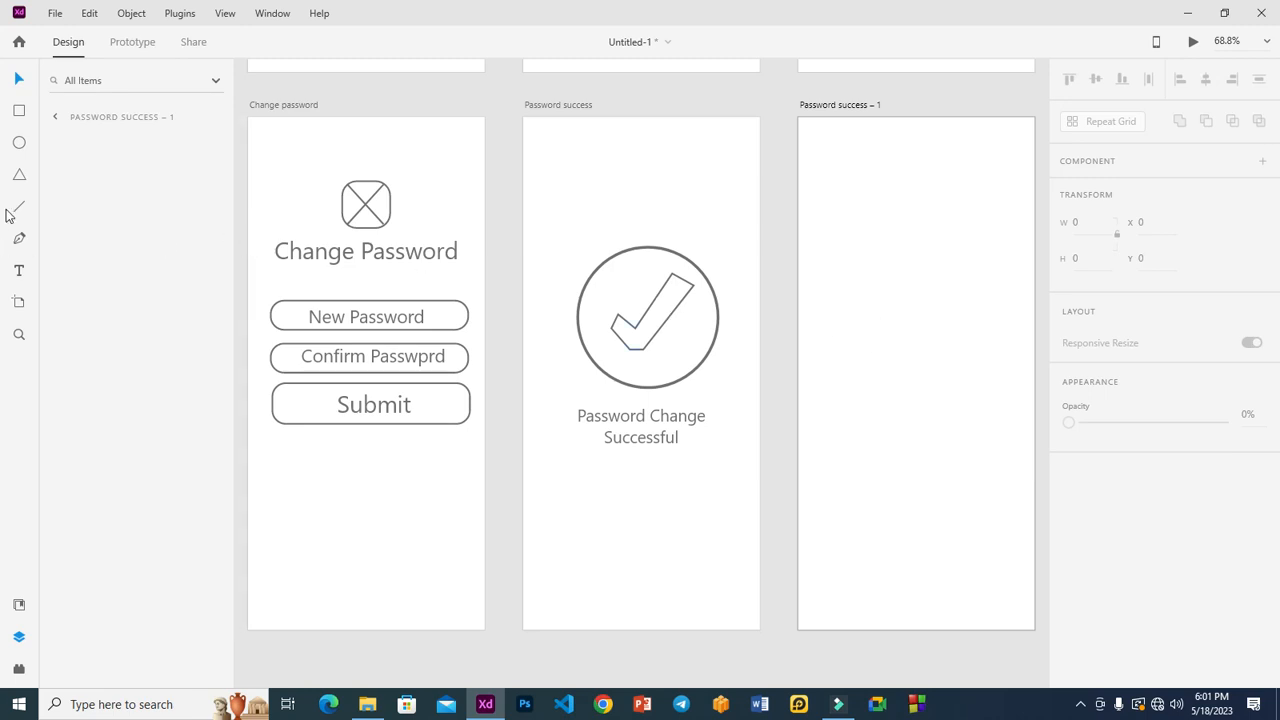
Copy the Submit button outline and its label from Change password to Password success – 1's top-left.
left_click(455, 412)
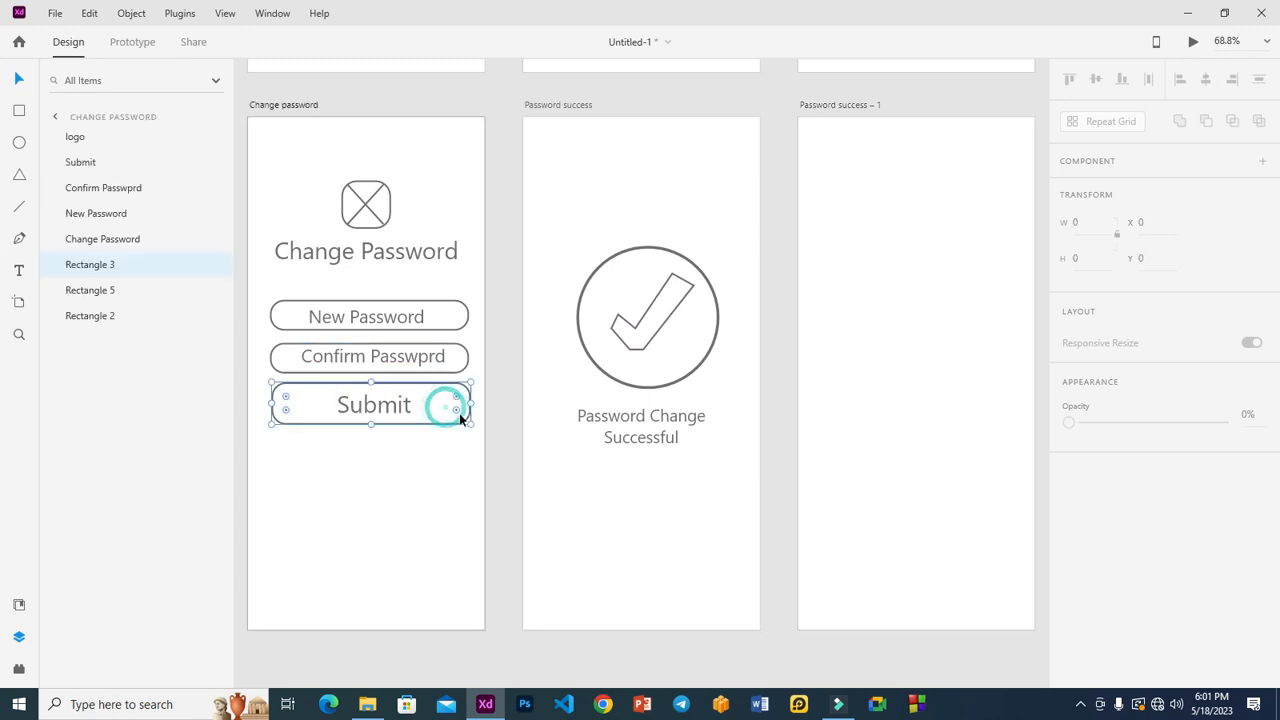
left_click_drag(422, 427, 932, 236)
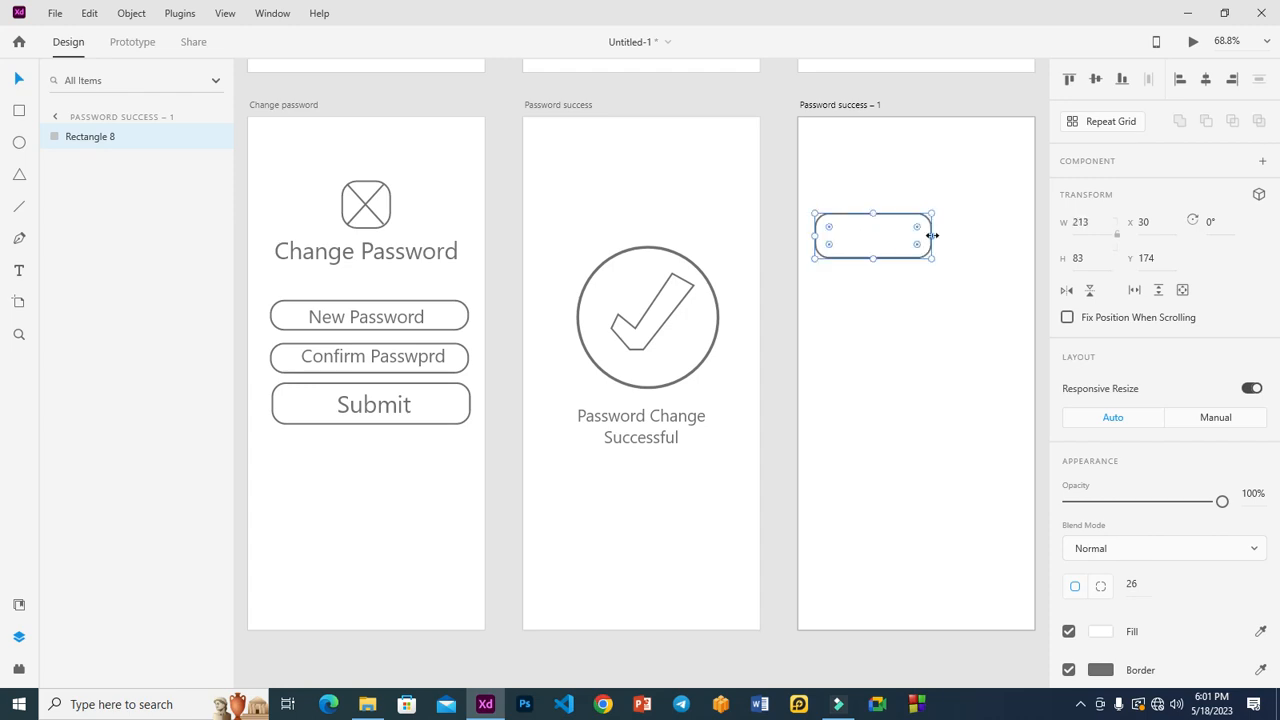
left_click(368, 408)
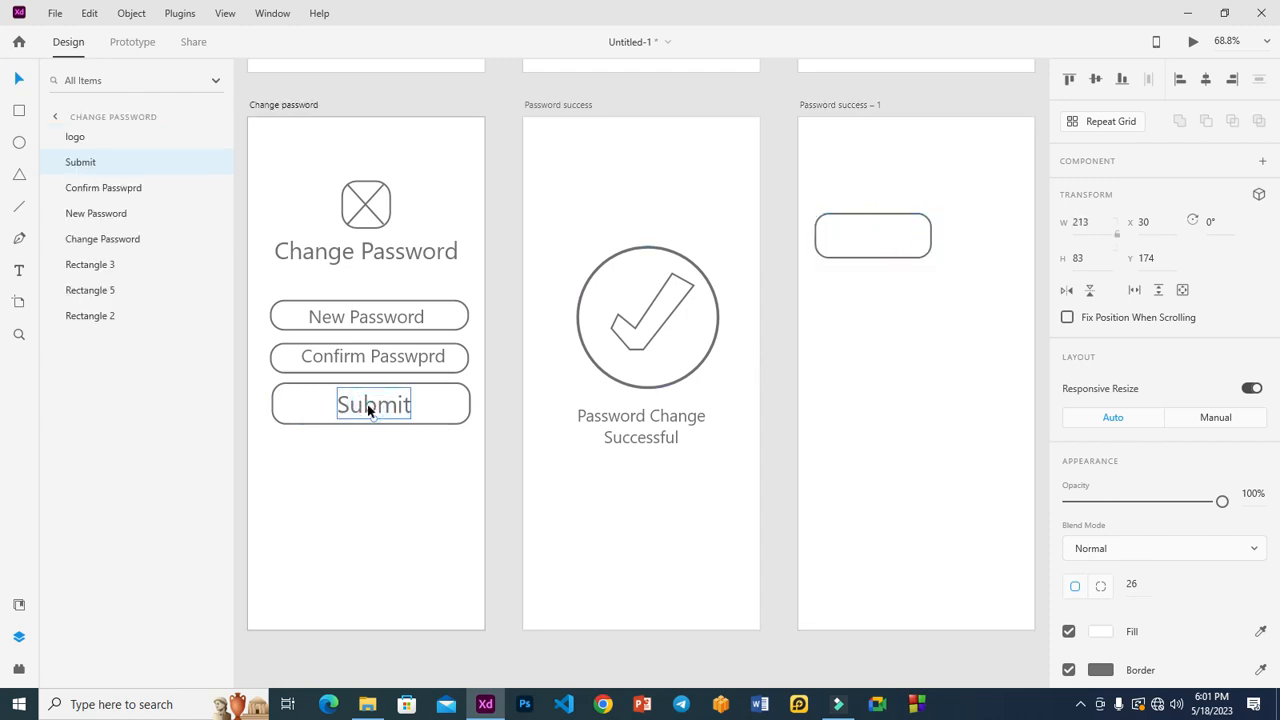
left_click_drag(368, 410, 868, 235)
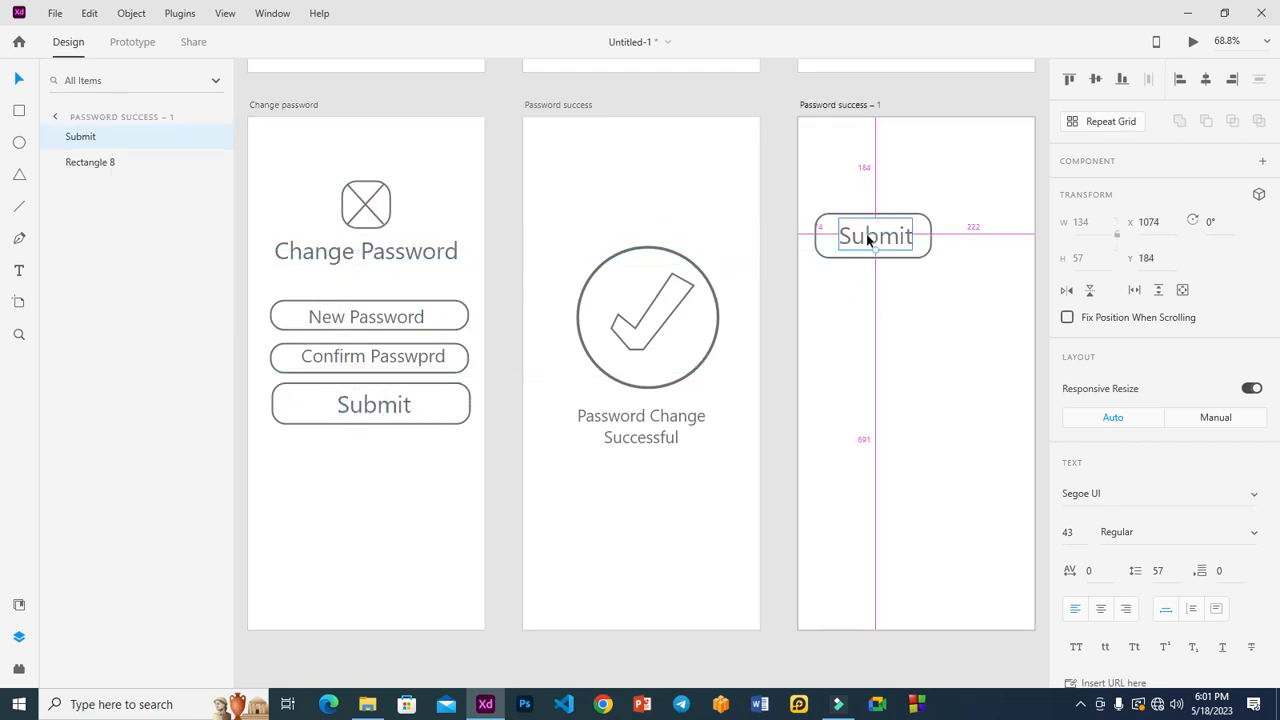
double_click(868, 235)
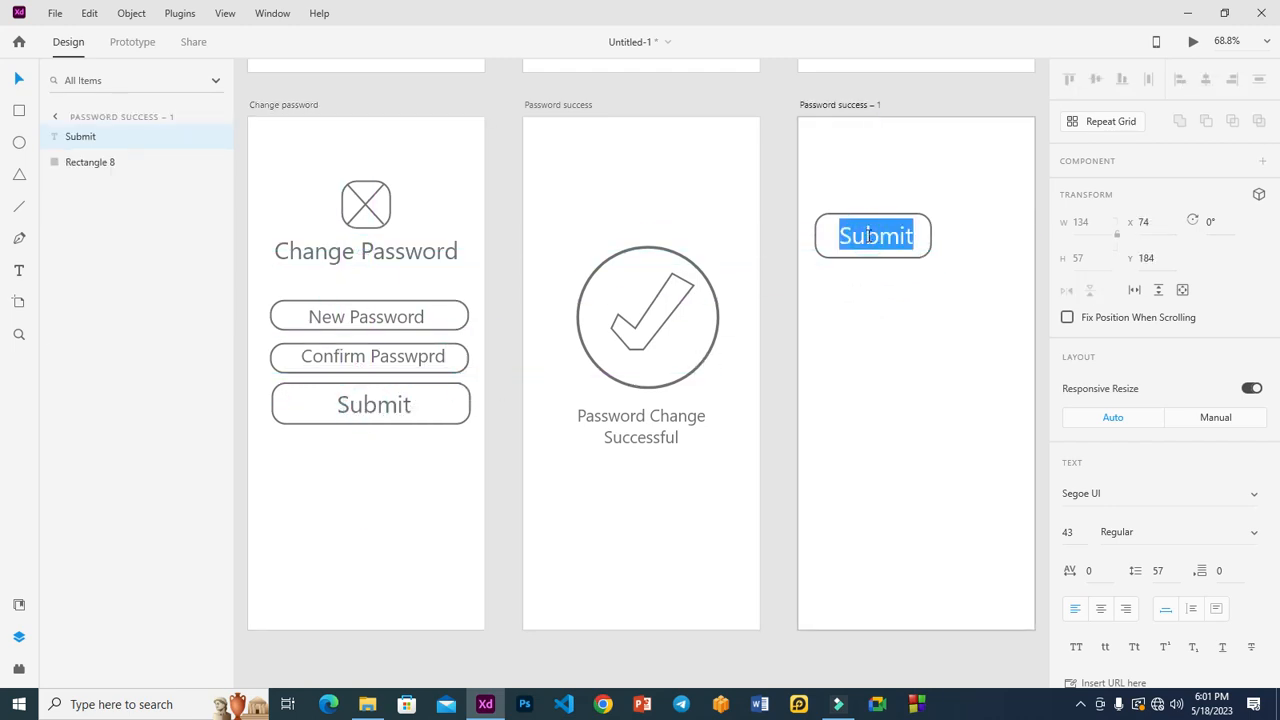
left_click(868, 237)
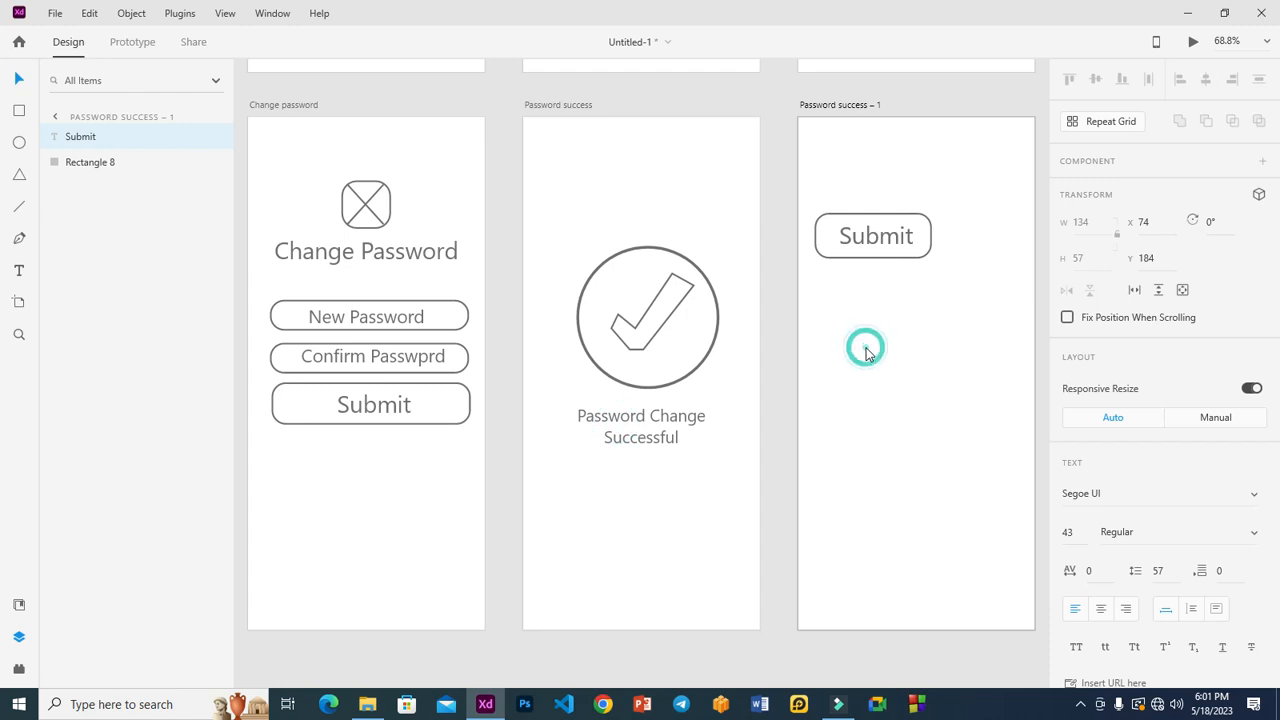
left_click(86, 161)
left_click(78, 137)
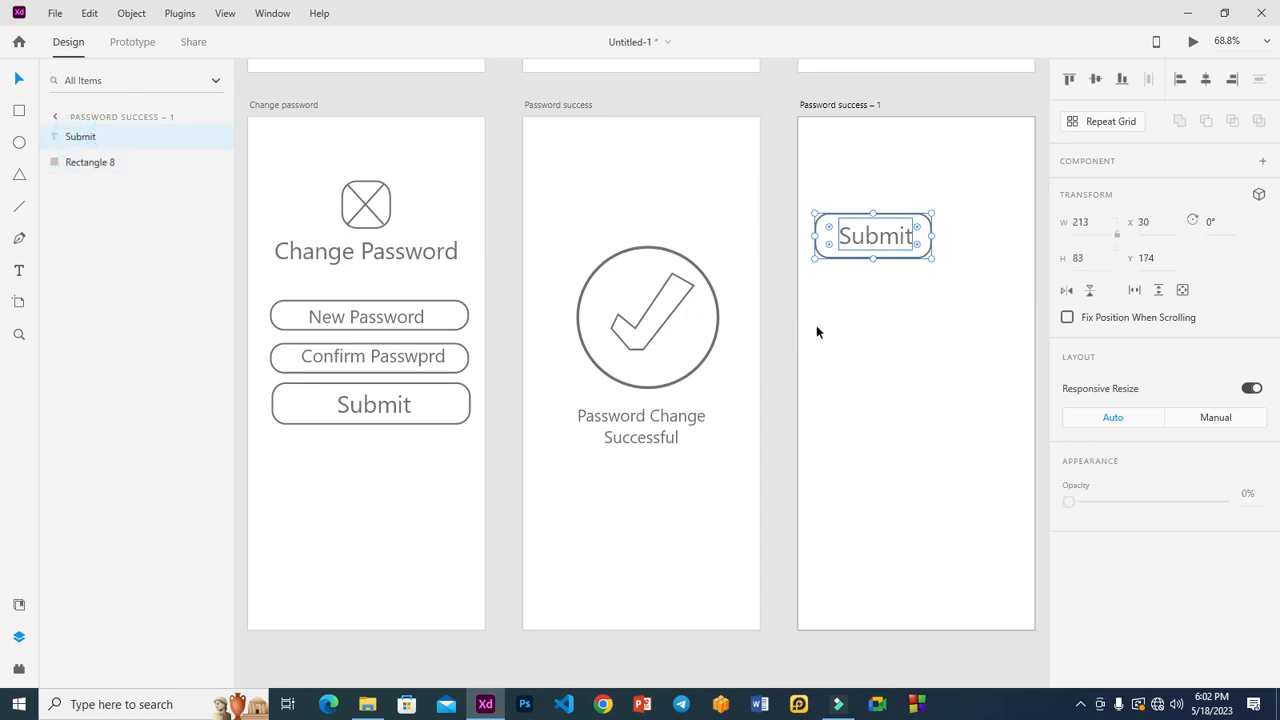
Duplicate the Submit button to its right and narrow the copy.
left_click(823, 255, "shift")
left_click_drag(845, 243, 968, 240)
left_click_drag(891, 602, 782, 607)
left_click_drag(940, 236, 808, 309)
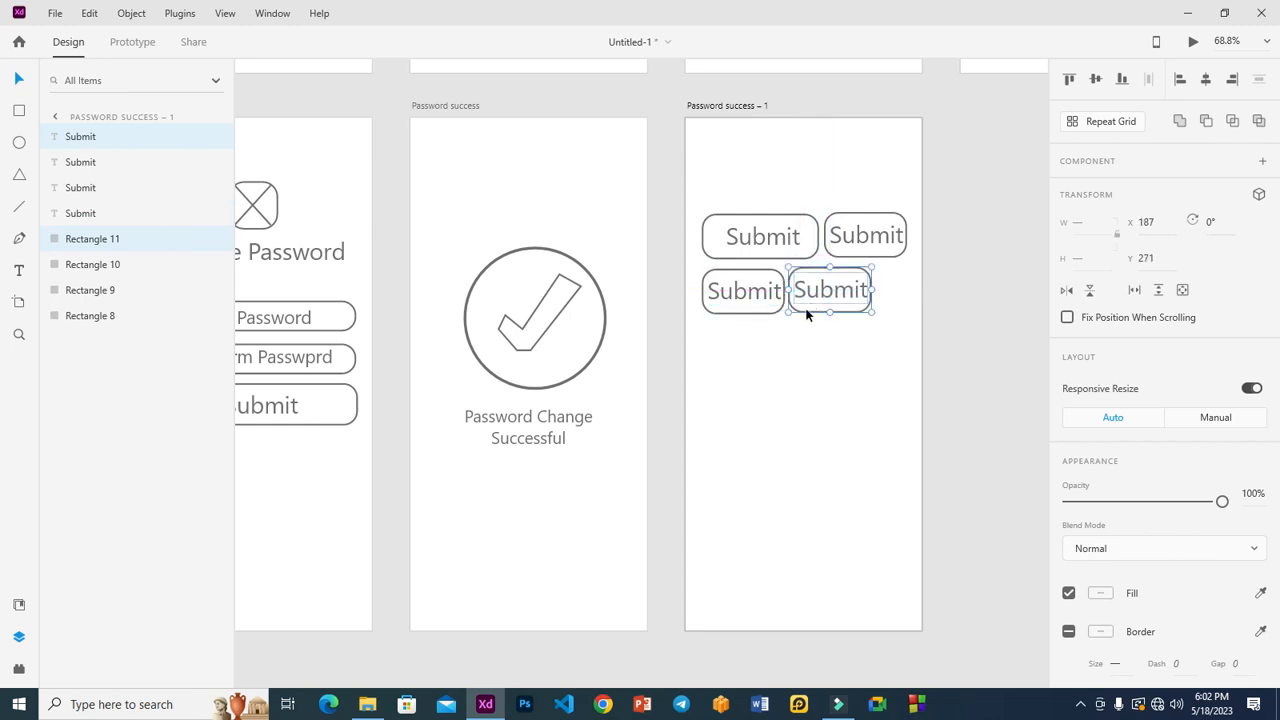
left_click(805, 311)
left_click(805, 352)
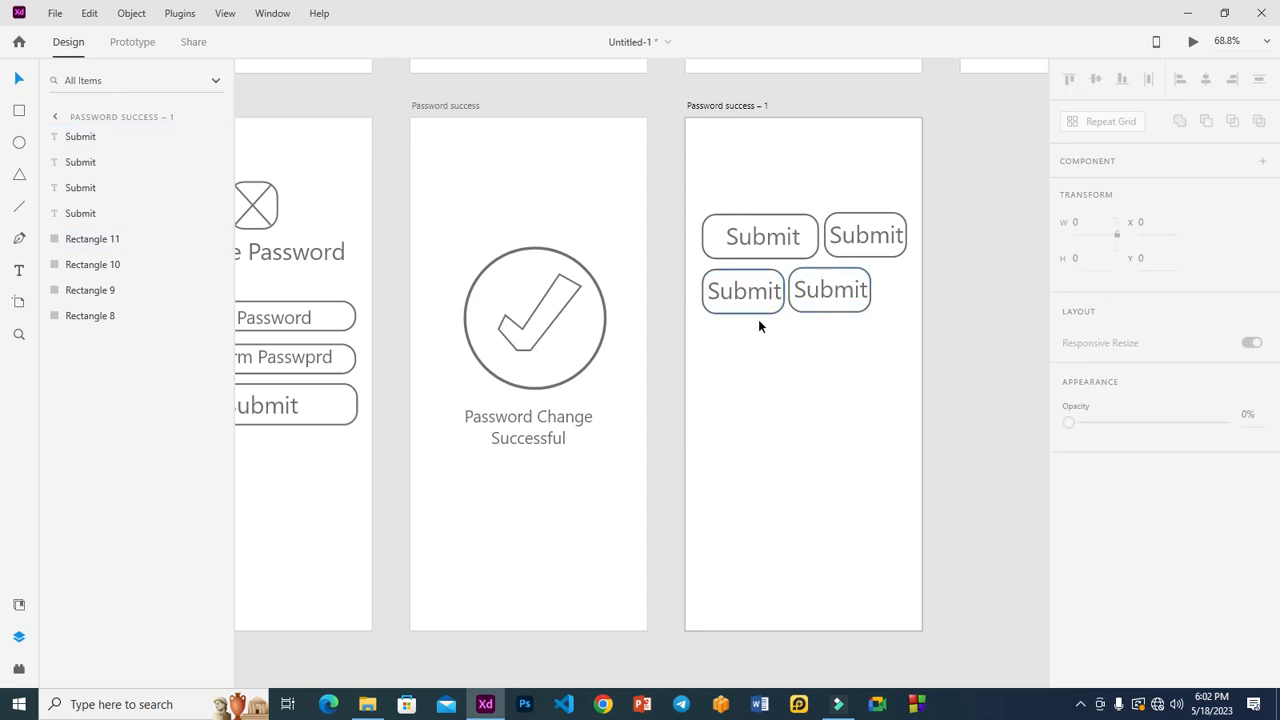
Add a text box below the buttons and nudge the fourth Submit button slightly down.
left_click(20, 270)
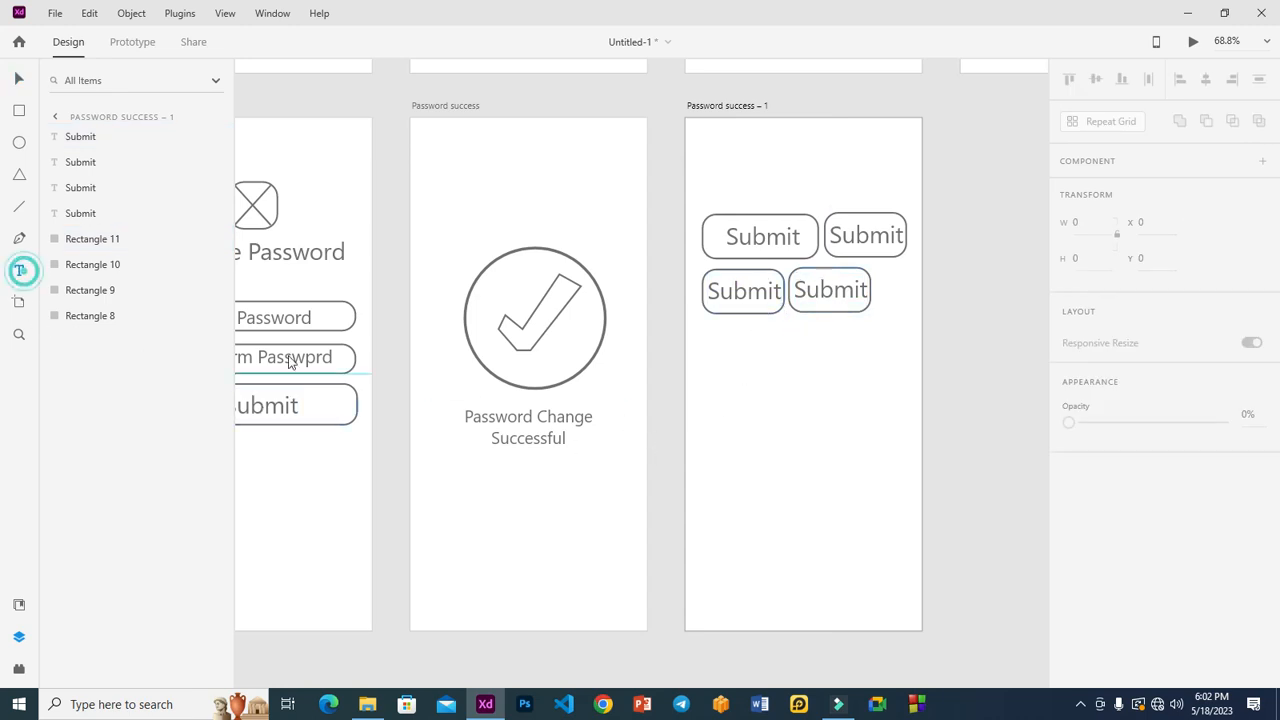
left_click(785, 408)
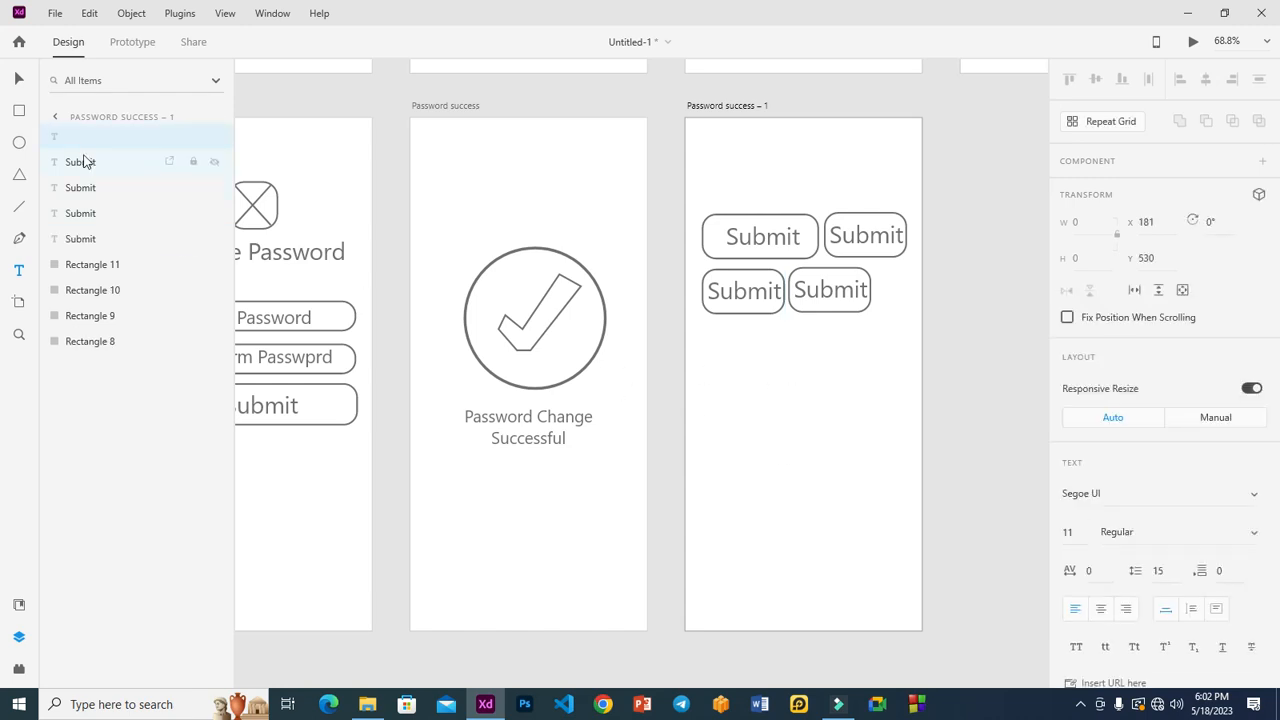
left_click(57, 141)
left_click(757, 430)
left_click(19, 78)
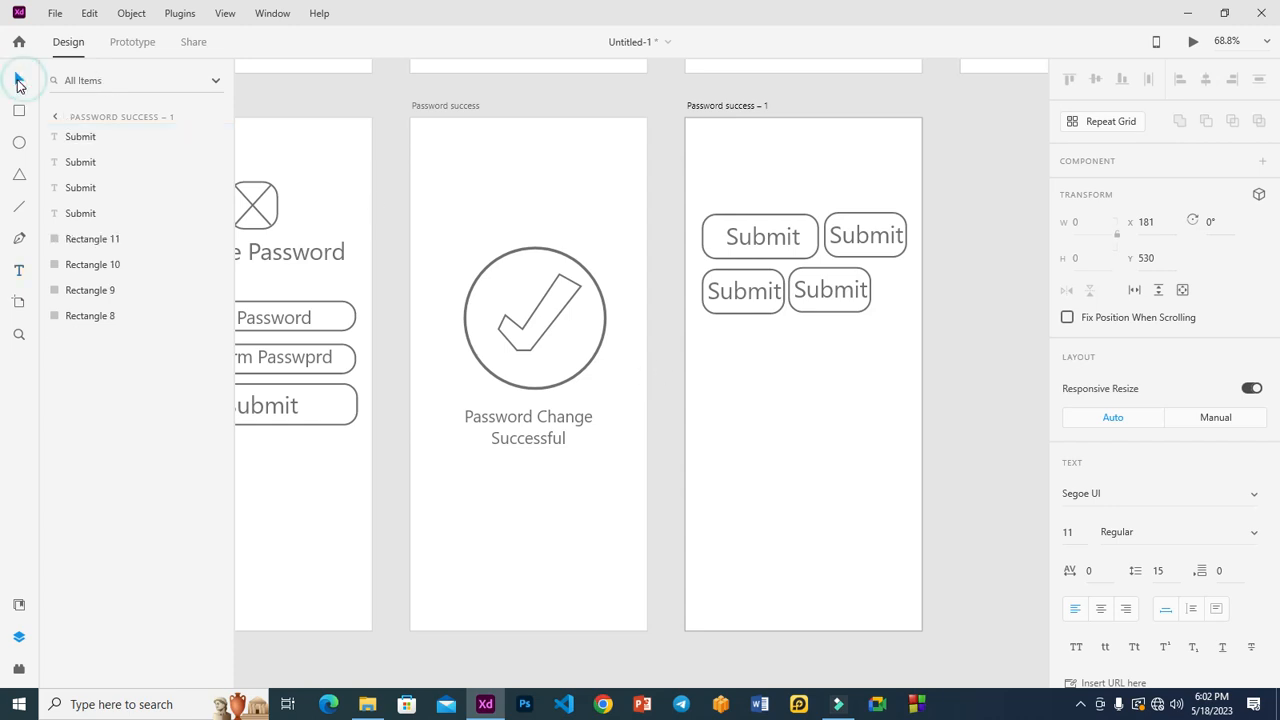
left_click(803, 305)
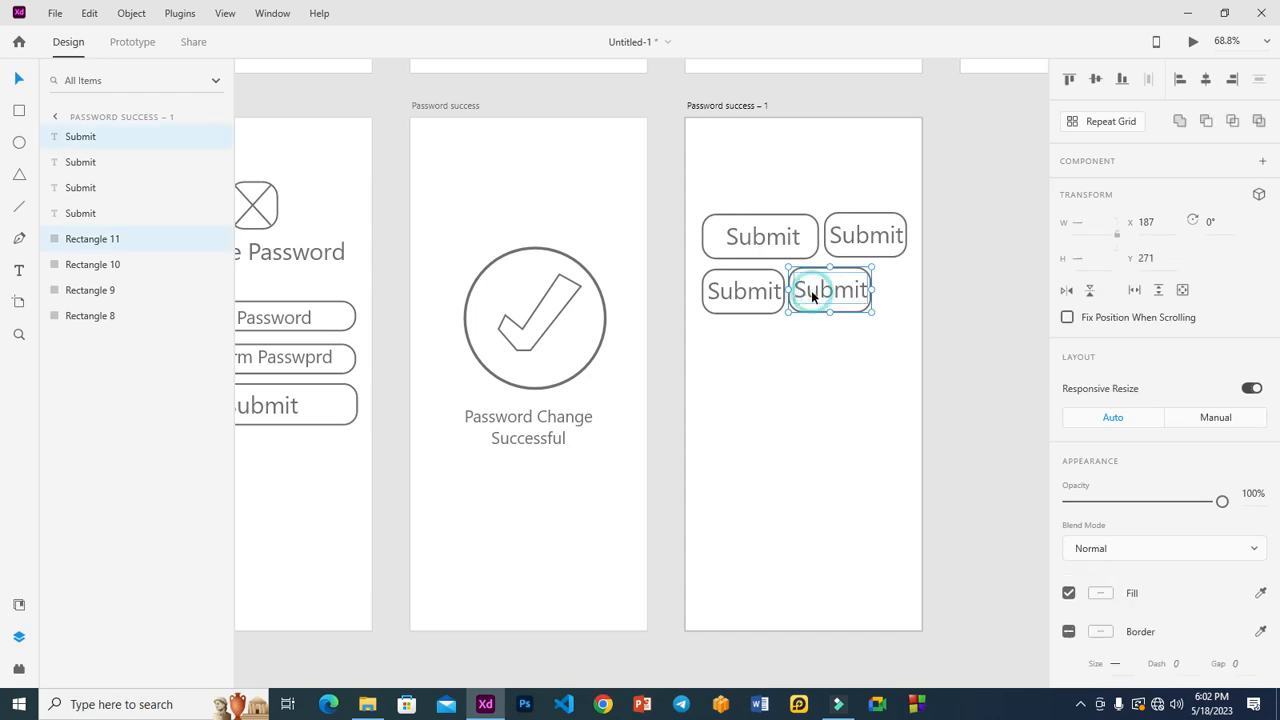
left_click_drag(811, 290, 811, 294)
left_click(812, 379)
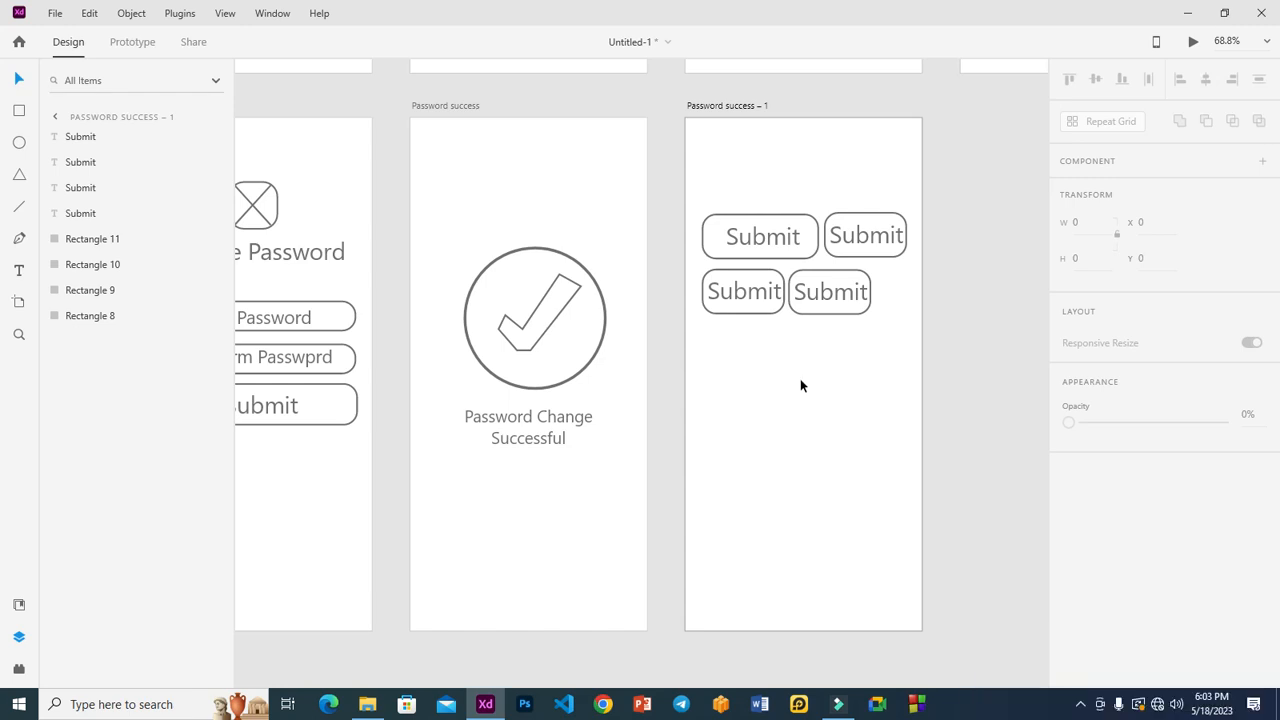
Relabel the first two top-row chips HTML and CSS, narrowing the CSS chip to fit.
left_click(762, 242)
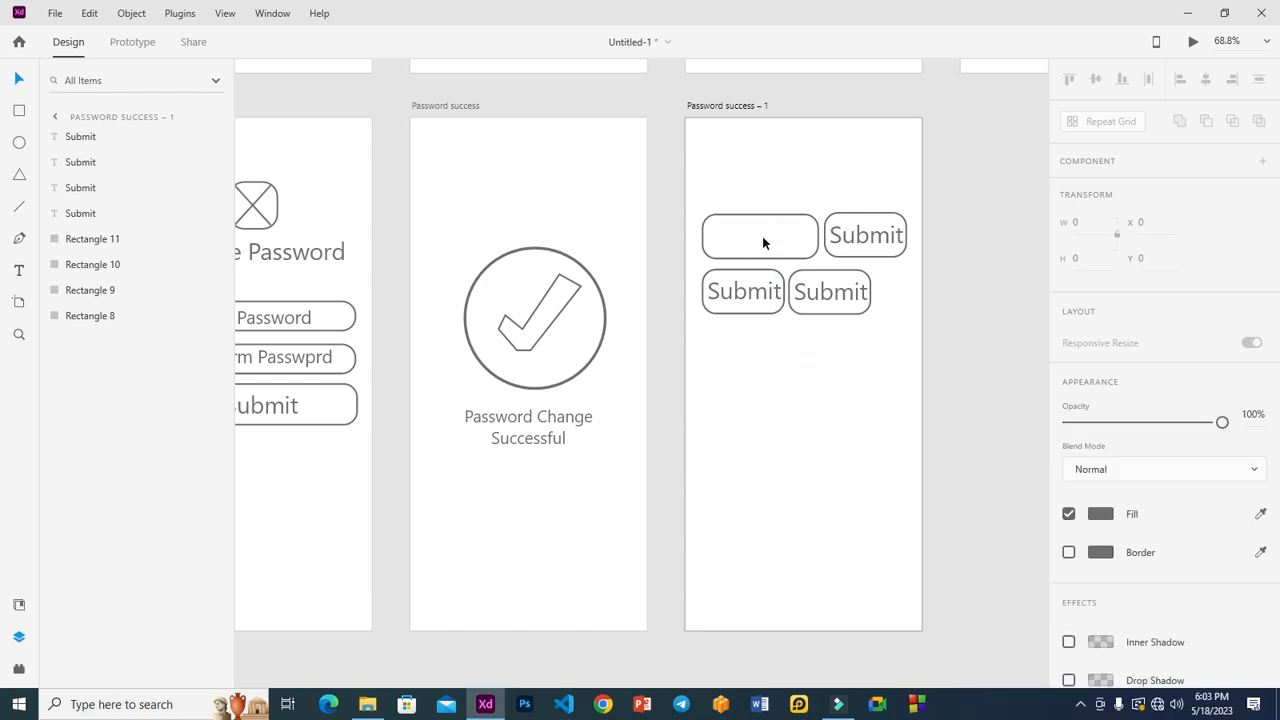
double_click(762, 242)
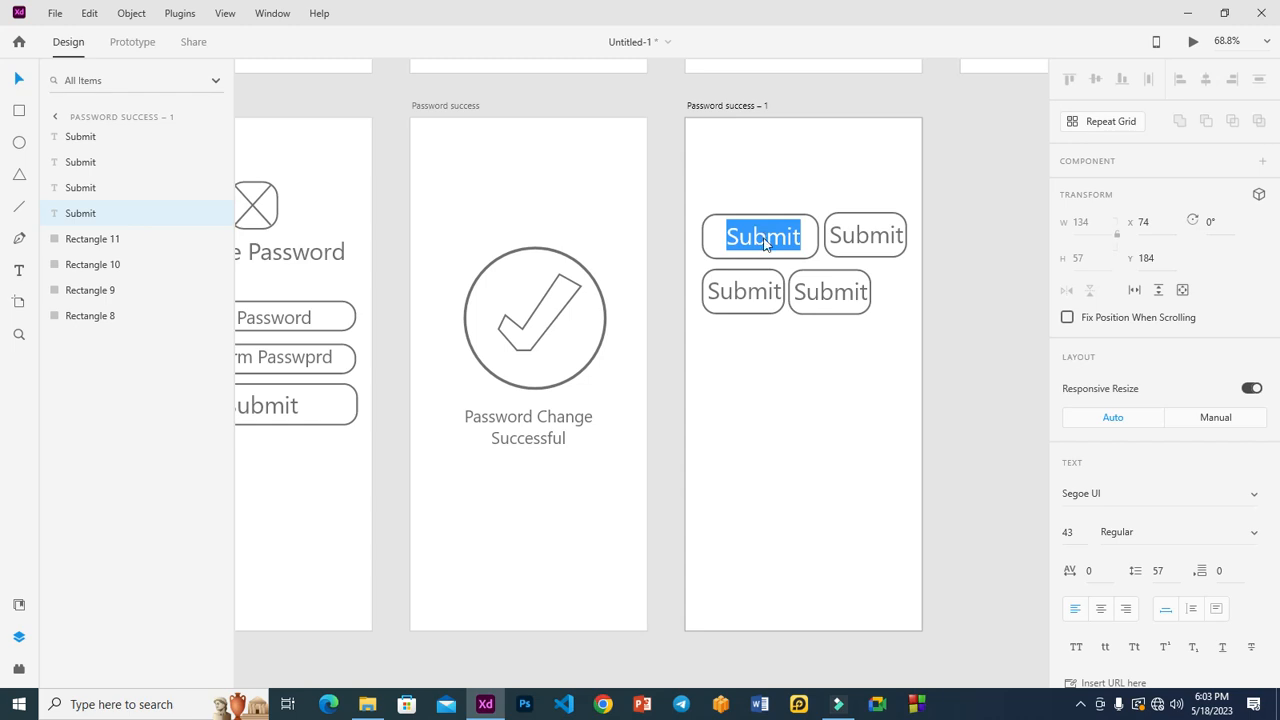
type("HTML")
key("Escape")
mouse_move(770, 240)
left_mouse_down()
mouse_move(749, 240)
mouse_move(814, 237)
mouse_move(786, 240)
left_mouse_up()
left_click(786, 243)
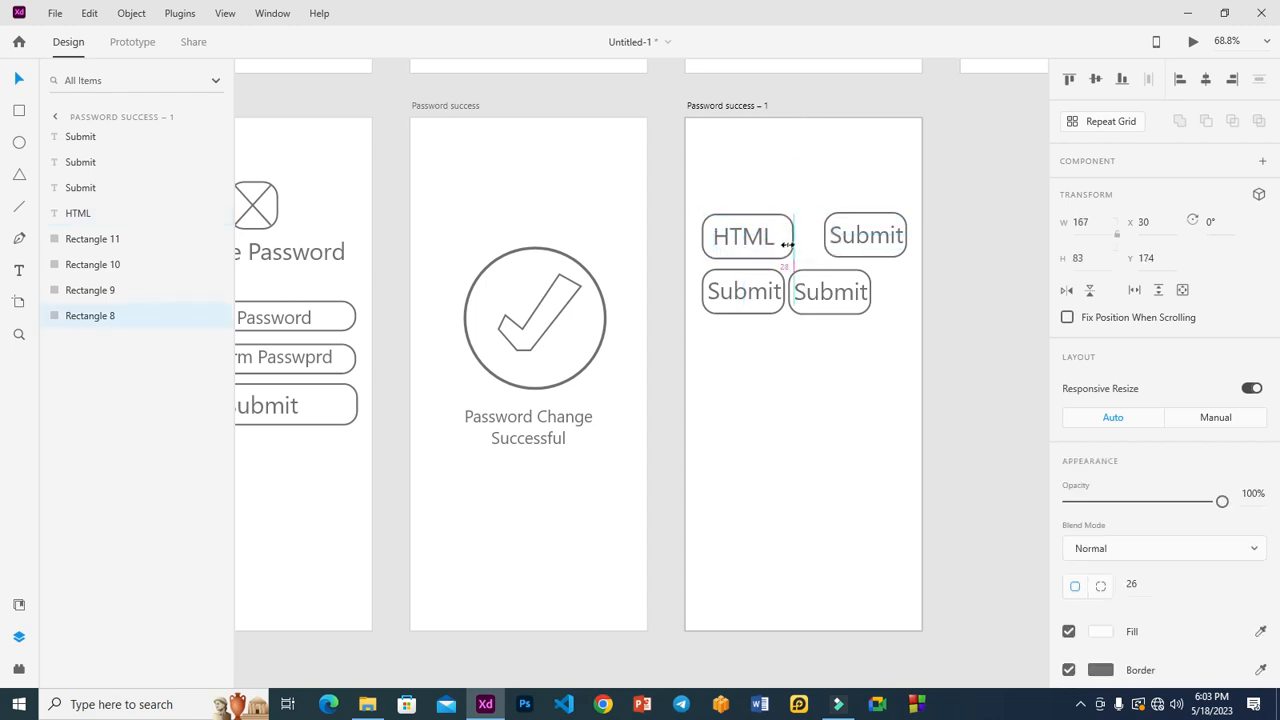
double_click(860, 241)
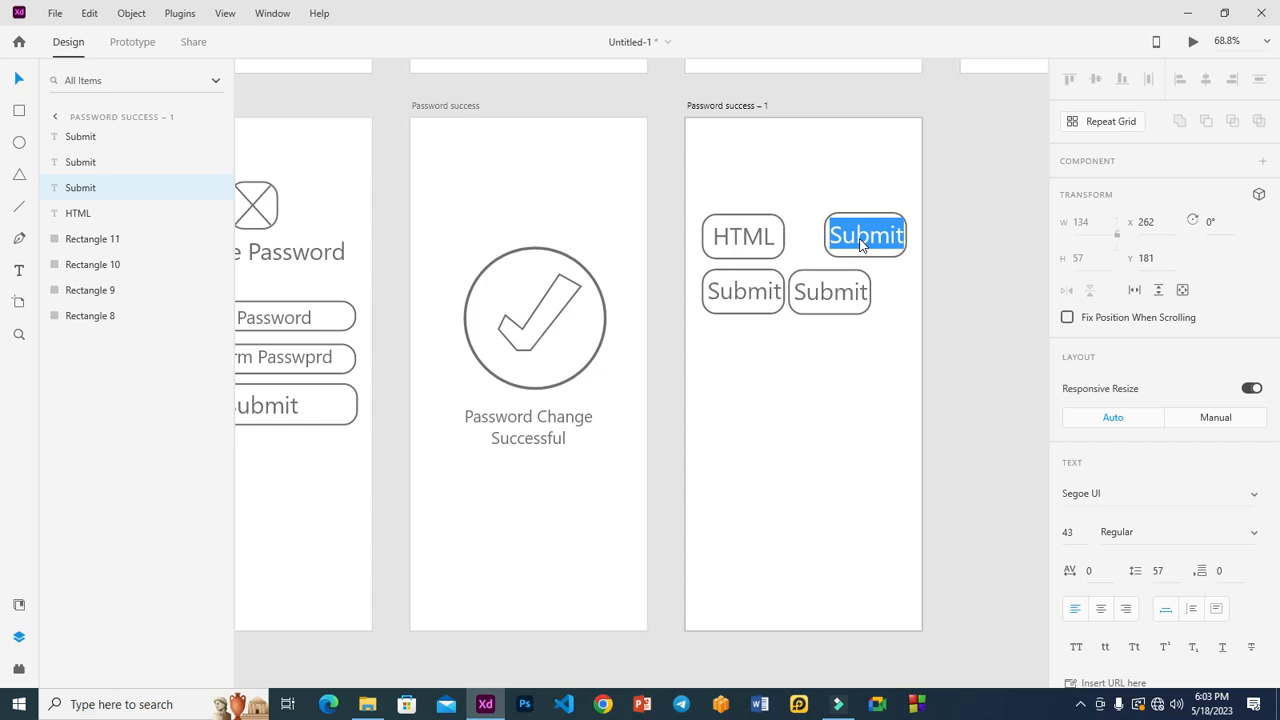
type("CSS")
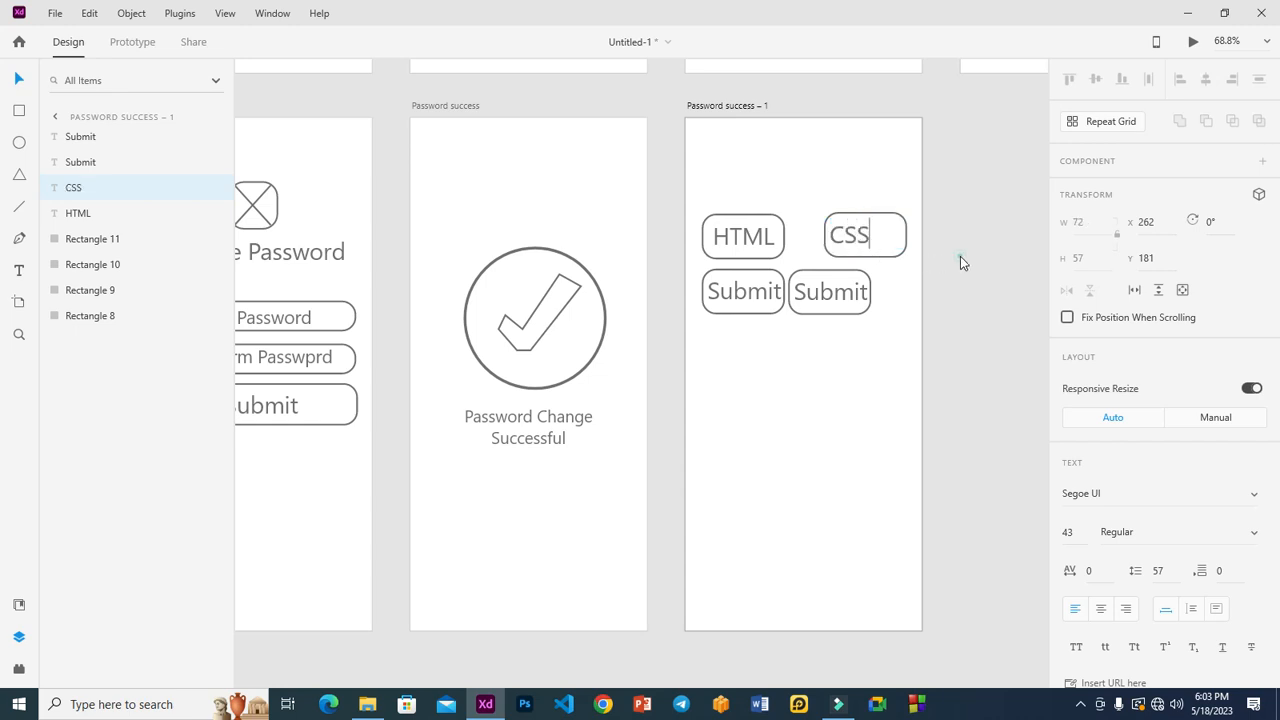
left_click(903, 249)
left_click_drag(905, 236, 818, 240)
left_click(853, 240, "shift")
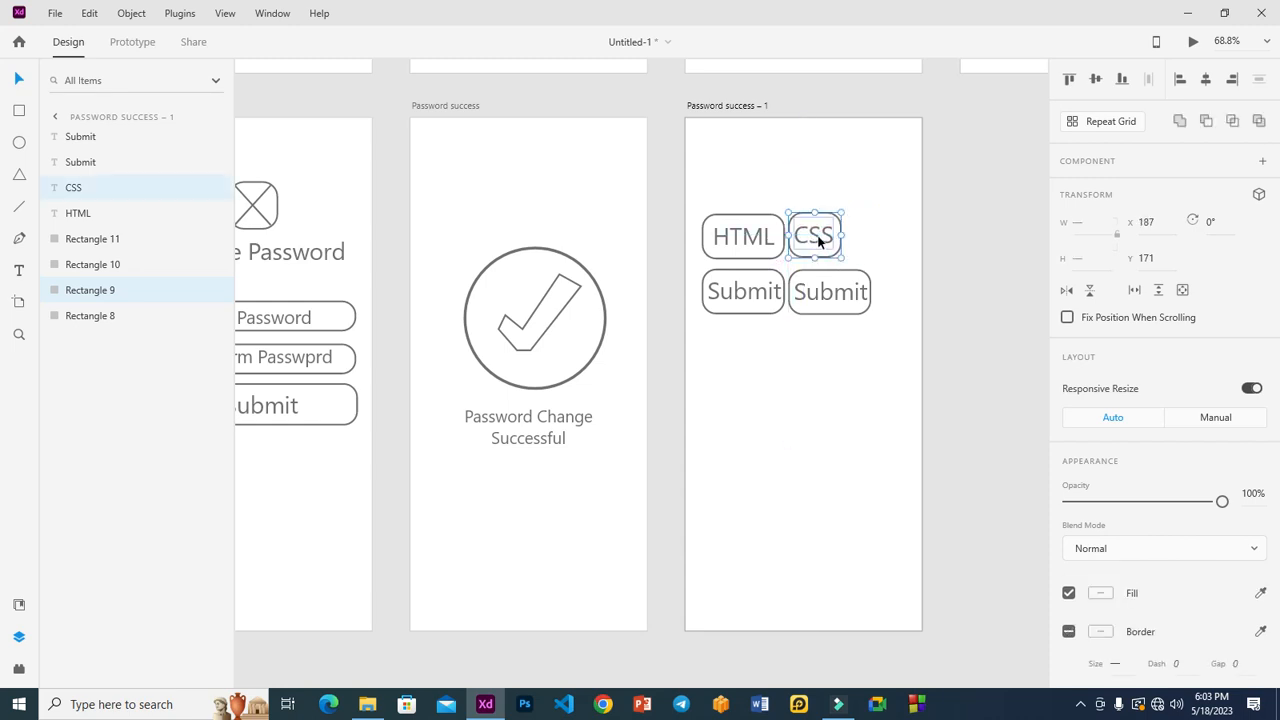
Duplicate the lower Submit chip into the top row beside CSS.
left_click(743, 300)
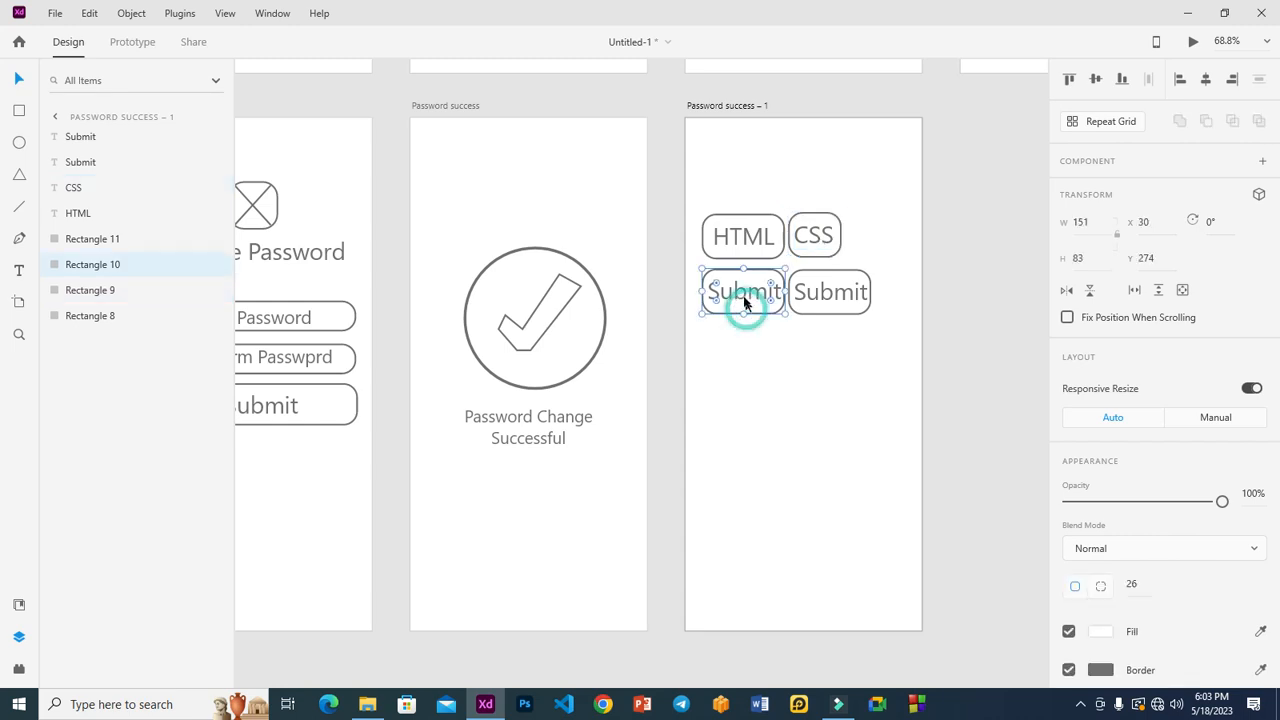
left_click(733, 304, "shift")
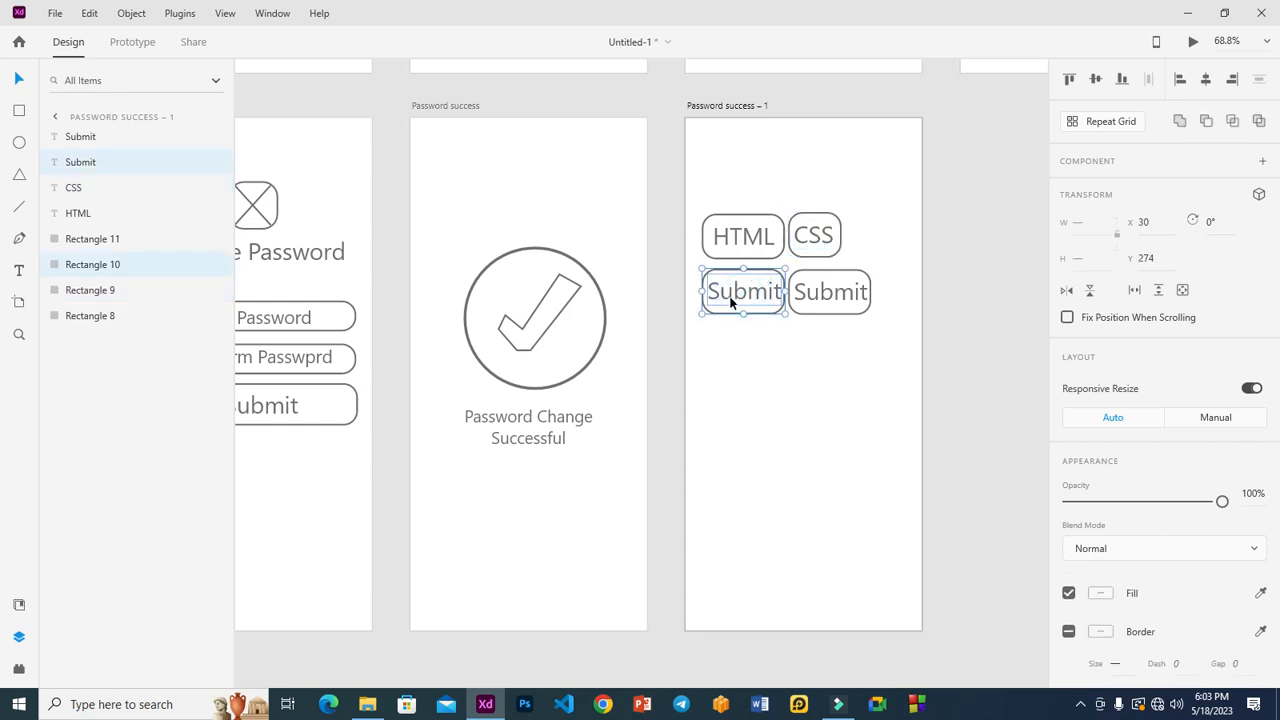
left_click_drag(731, 304, 906, 243)
Replace the copied Submit label with a CSS copy retyped as UI/UX.
left_click(971, 240)
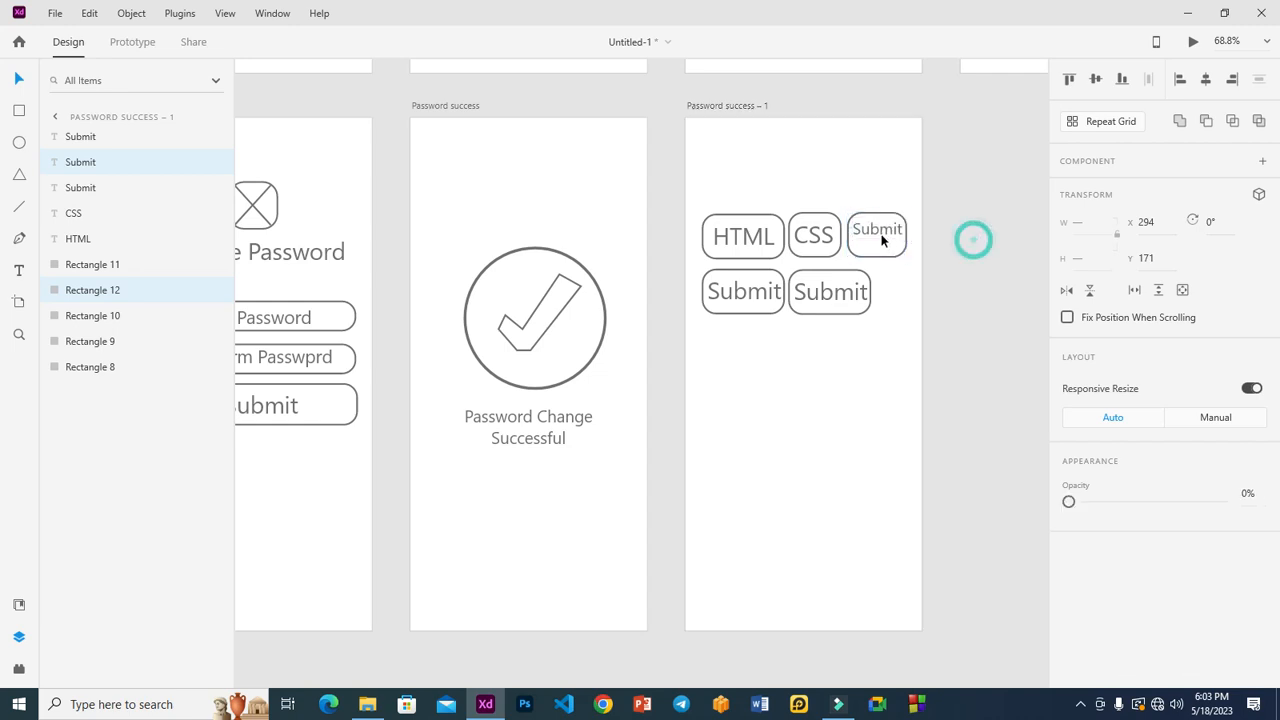
left_click(877, 234)
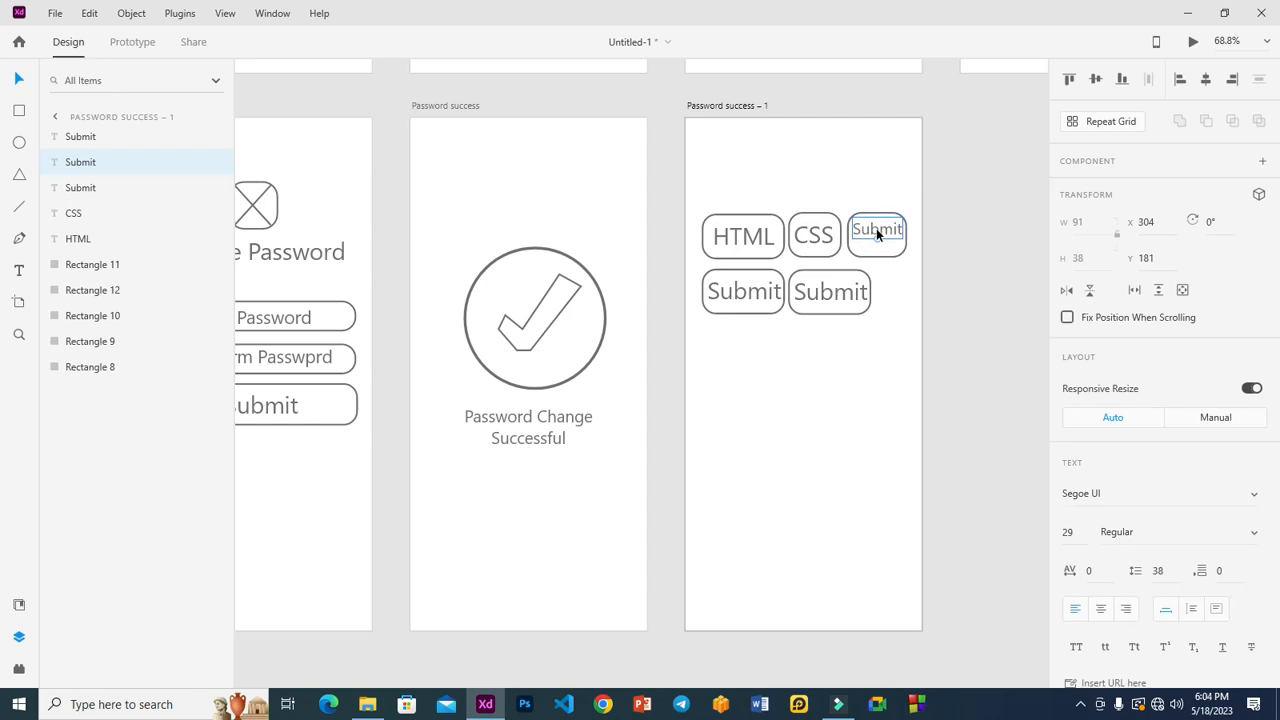
key("Delete")
left_click(823, 241)
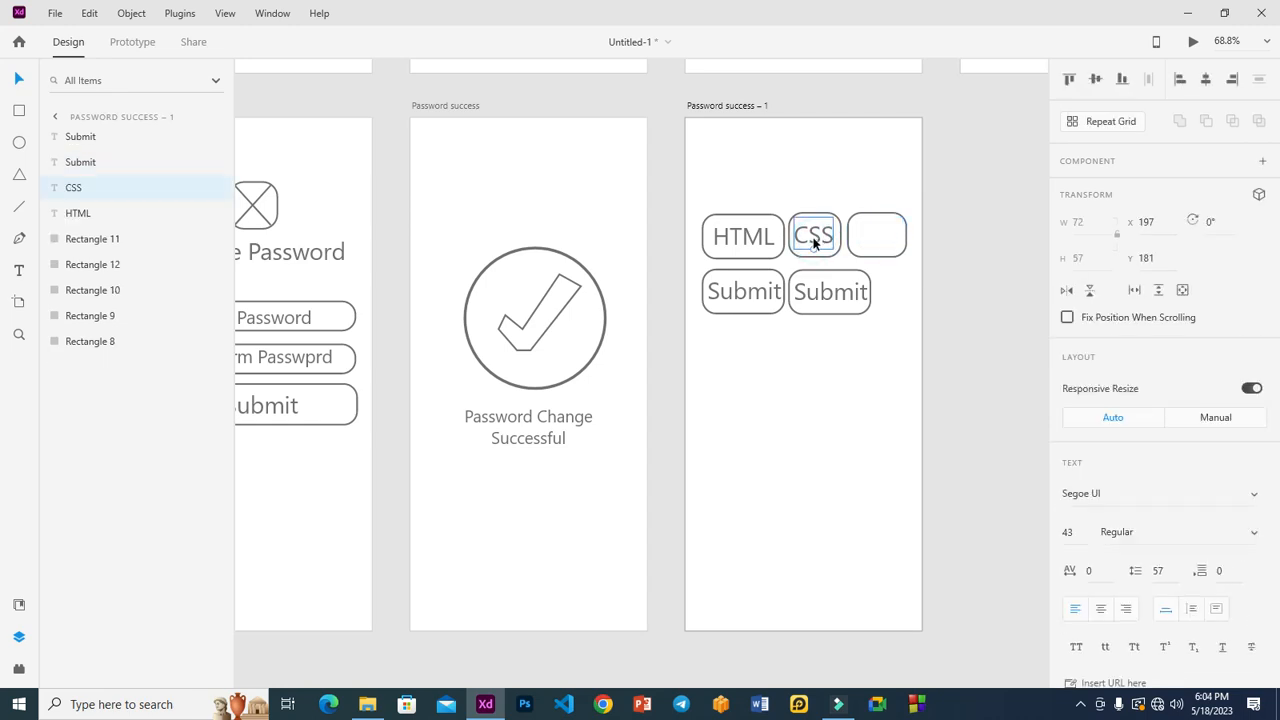
left_click_drag(814, 242, 878, 241, "alt")
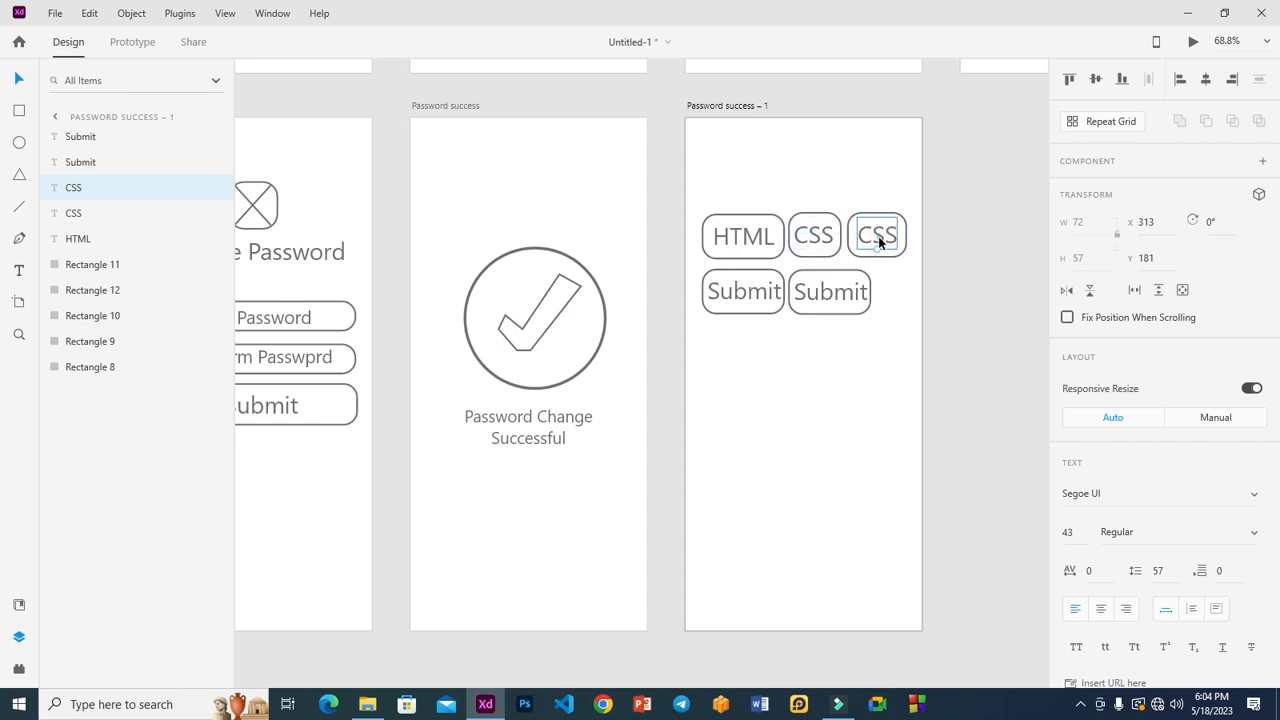
double_click(878, 238)
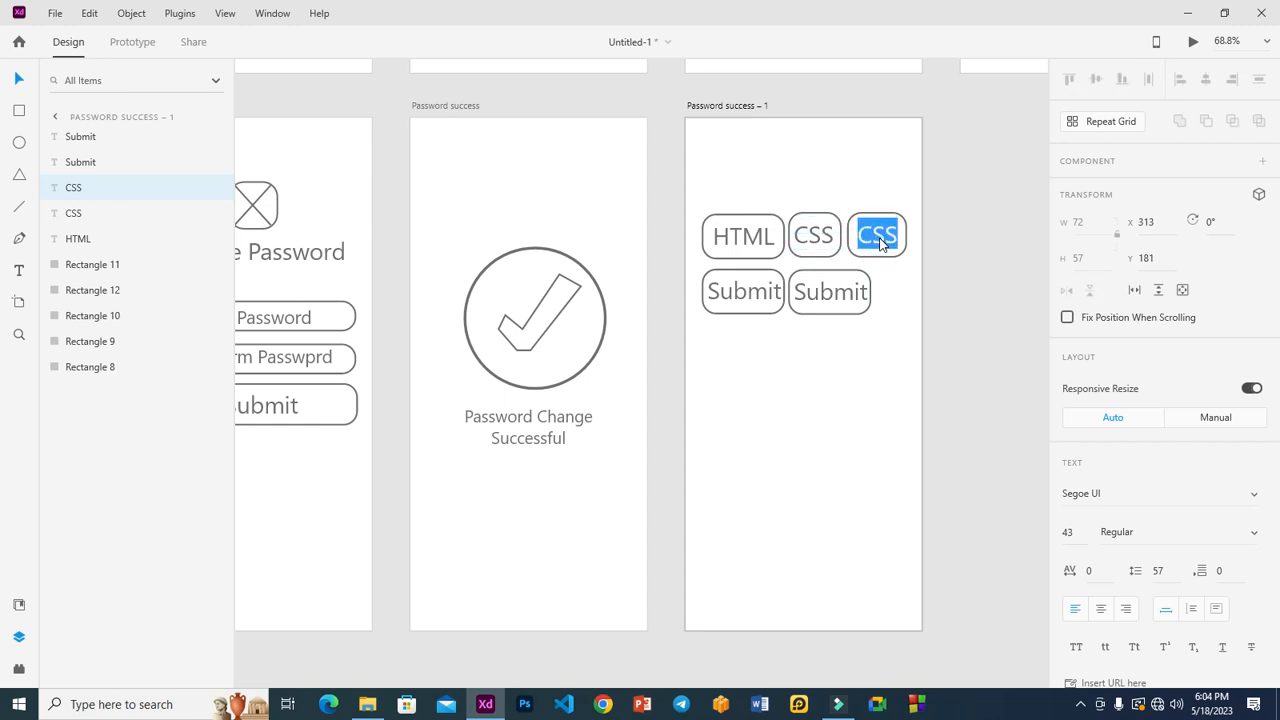
type("UI?UX")
left_click(882, 244)
key("BackSpace")
type("/")
left_click(994, 241)
left_click_drag(880, 245, 878, 241)
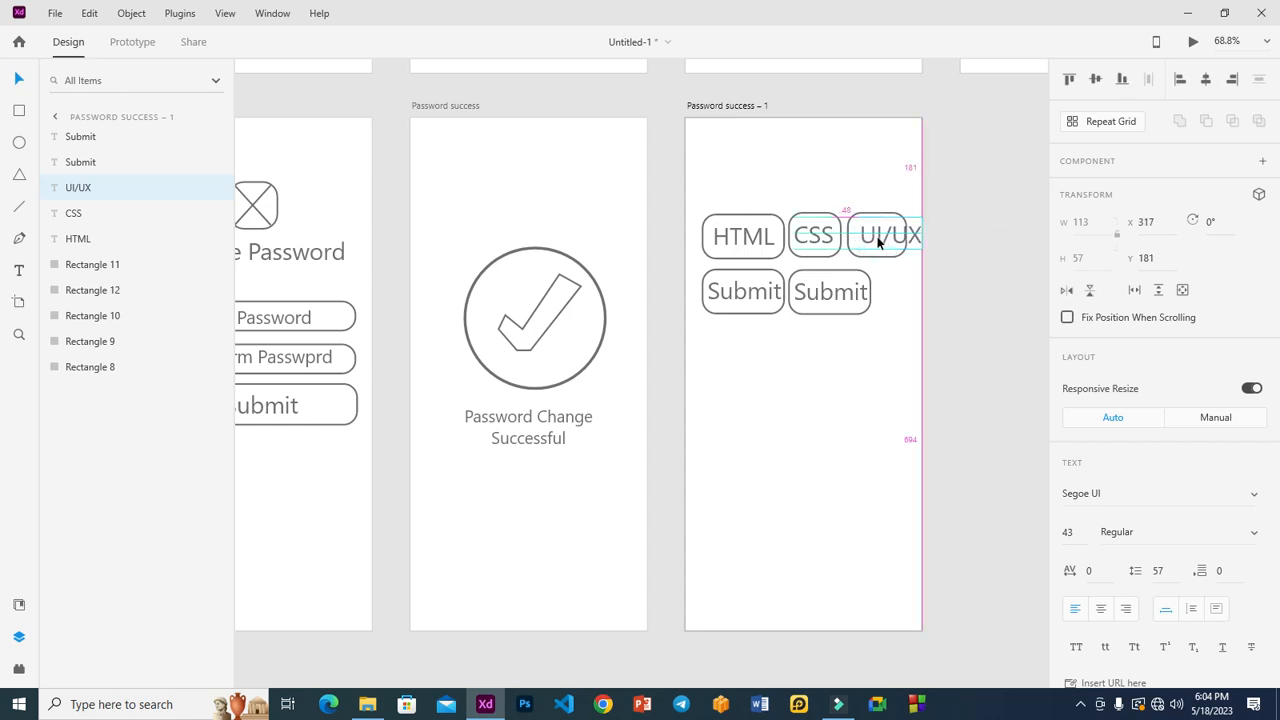
Trim the third chip's label to UI and centre it.
double_click(878, 241)
left_click(878, 238)
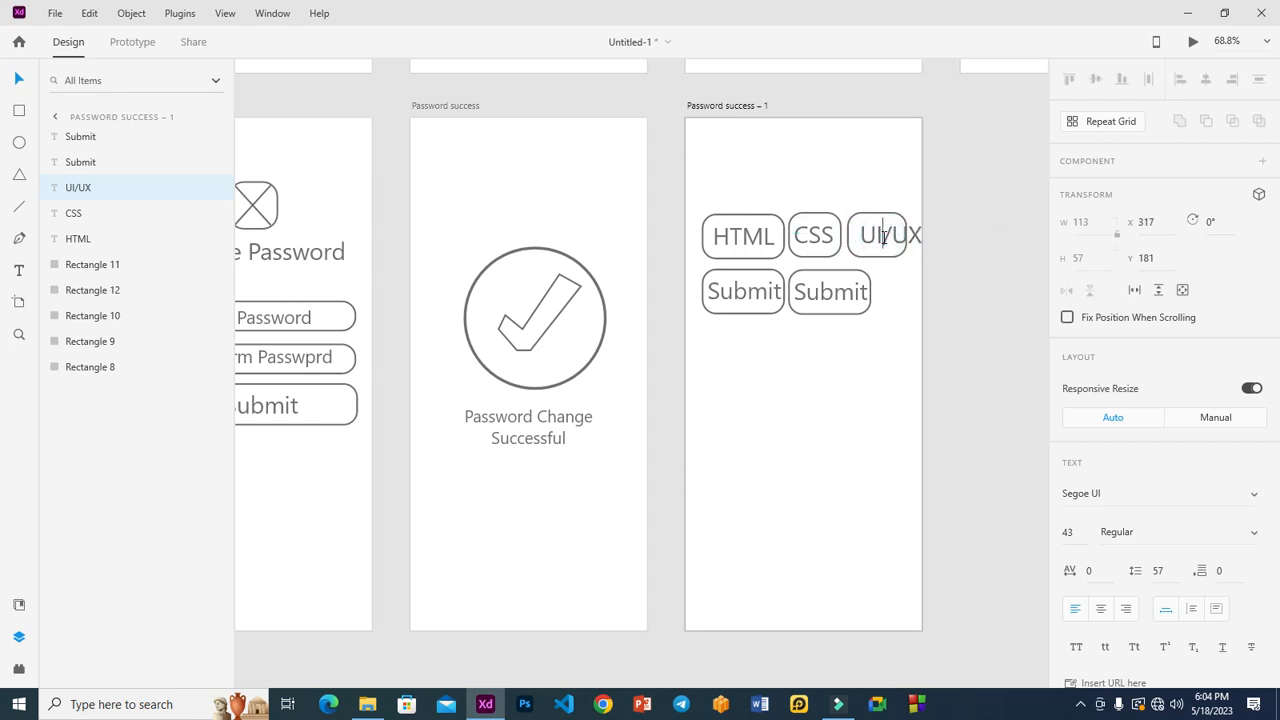
left_click_drag(938, 236, 952, 245)
key("BackSpace")
left_click(960, 254)
left_click_drag(877, 232, 884, 240)
Rename the lower-left Submit chip to Python.
left_click(749, 291)
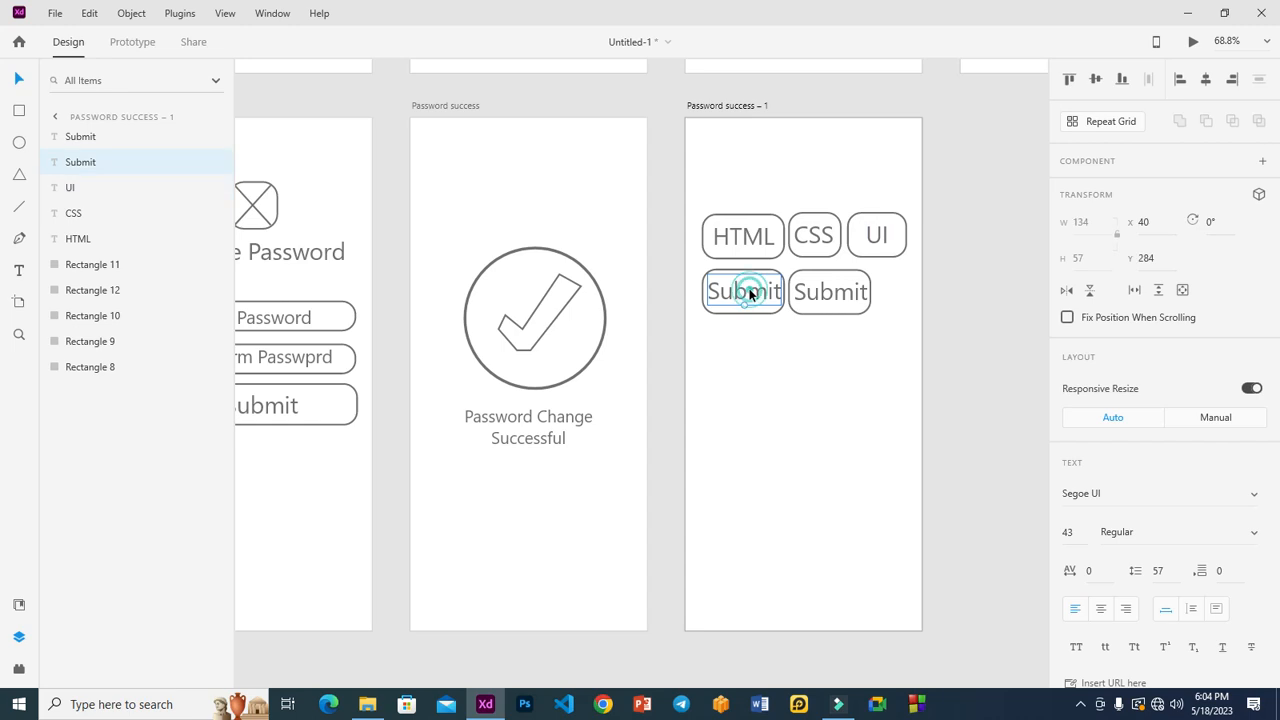
double_click(749, 291)
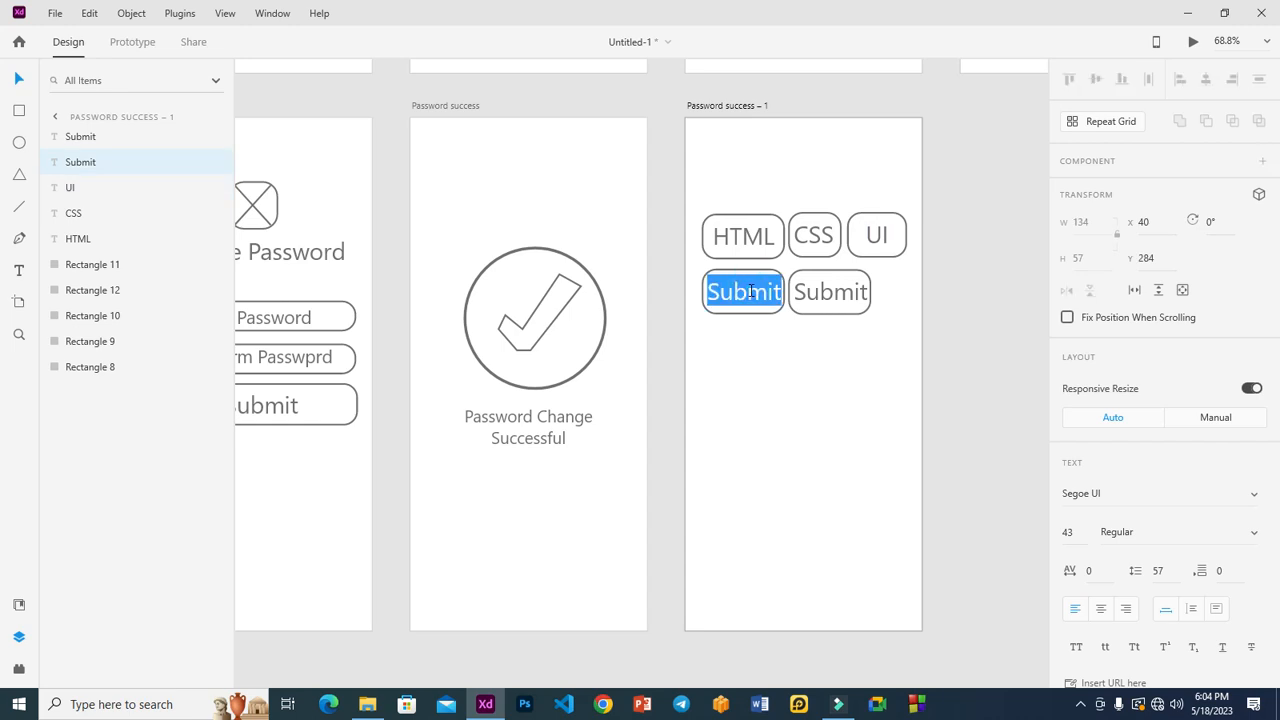
type("PYTHON")
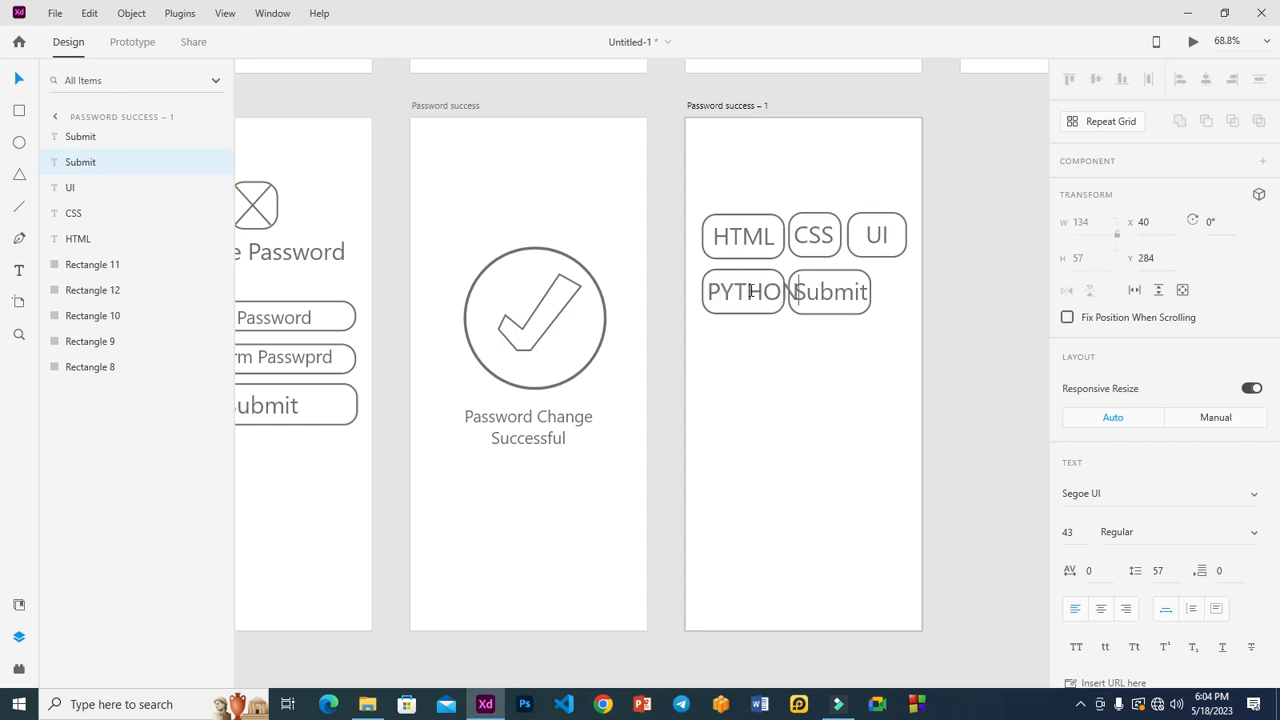
key("BackSpace")
key("BackSpace")
key("BackSpace")
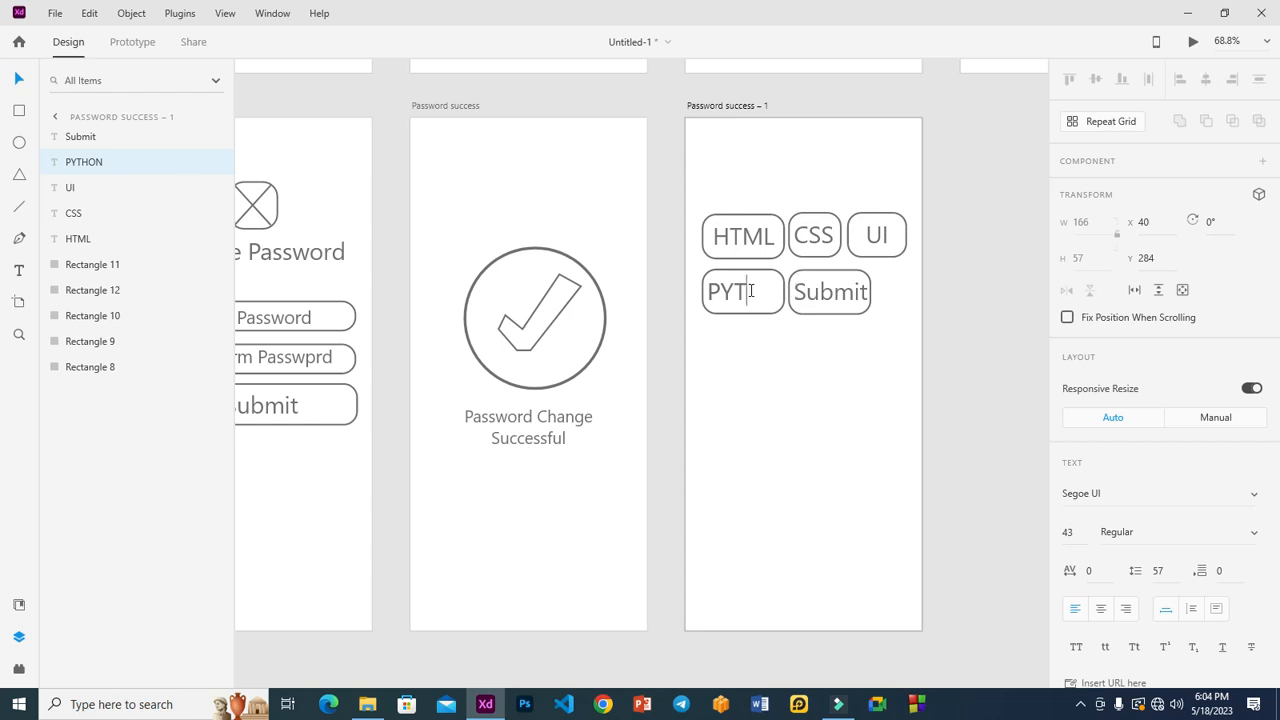
type("ython")
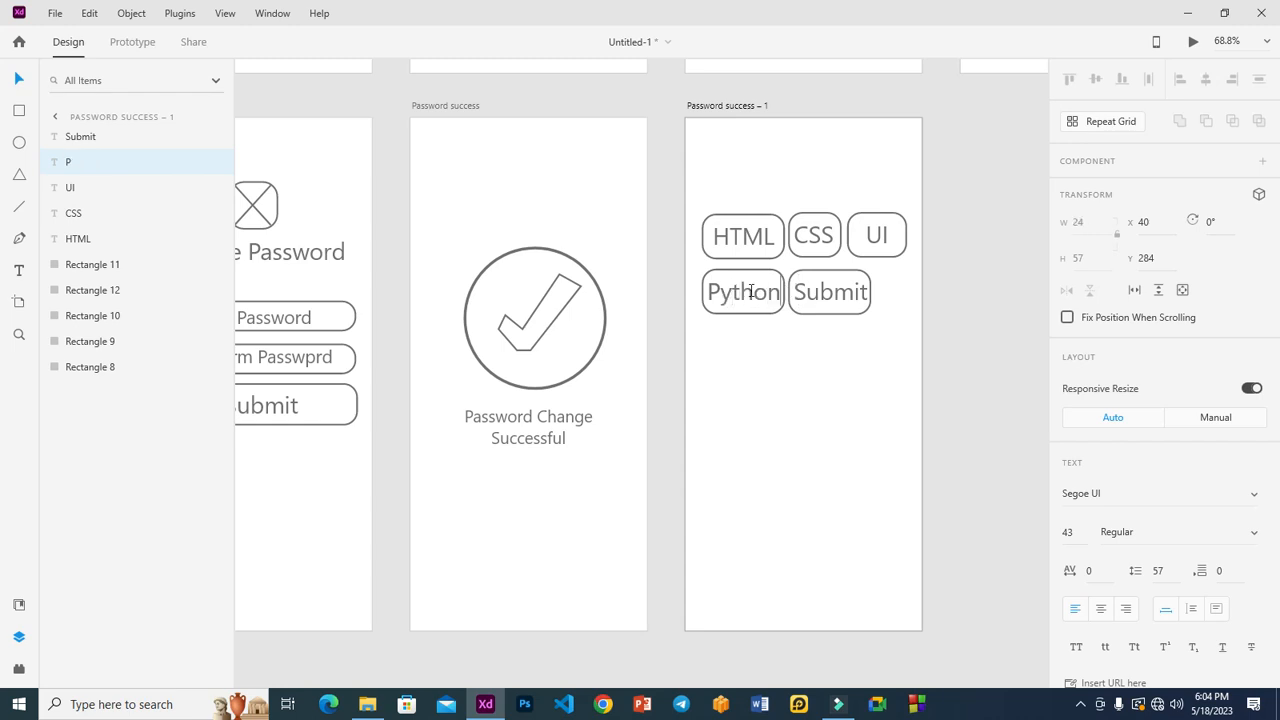
left_click(769, 351)
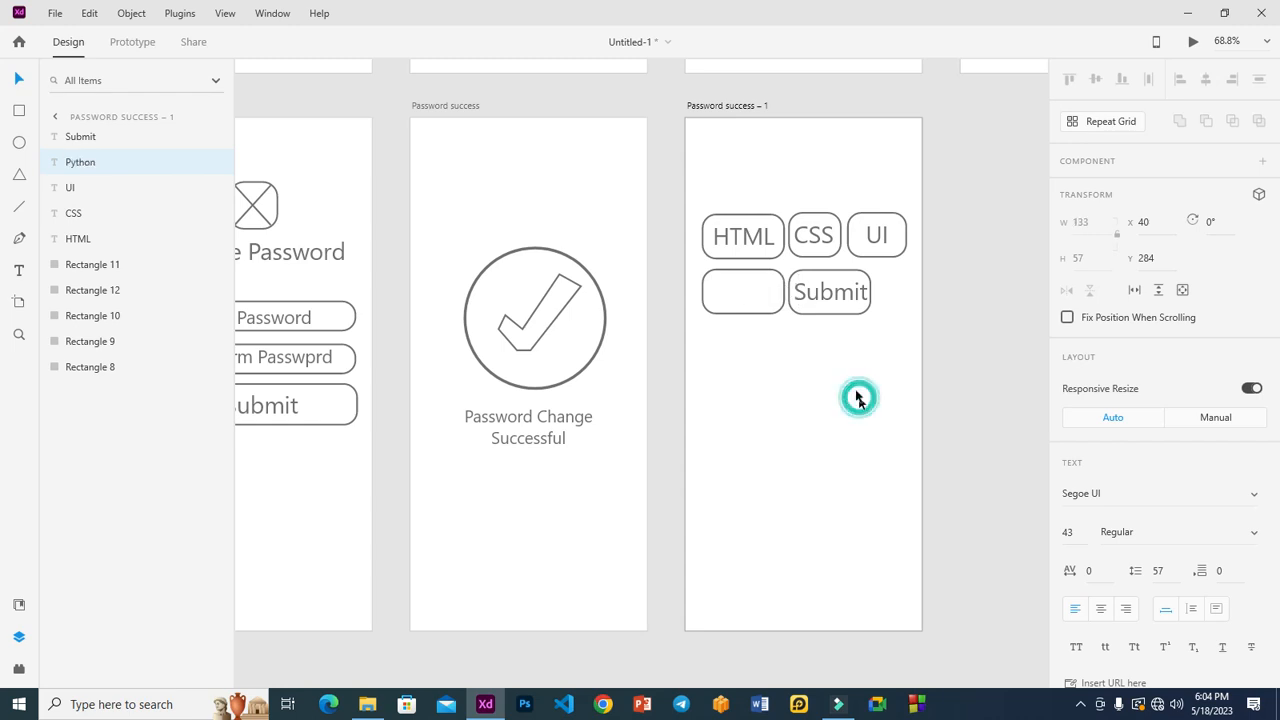
Relabel the third top-row chip JAVA and centre it in its chip.
left_click(818, 297)
double_click(819, 296)
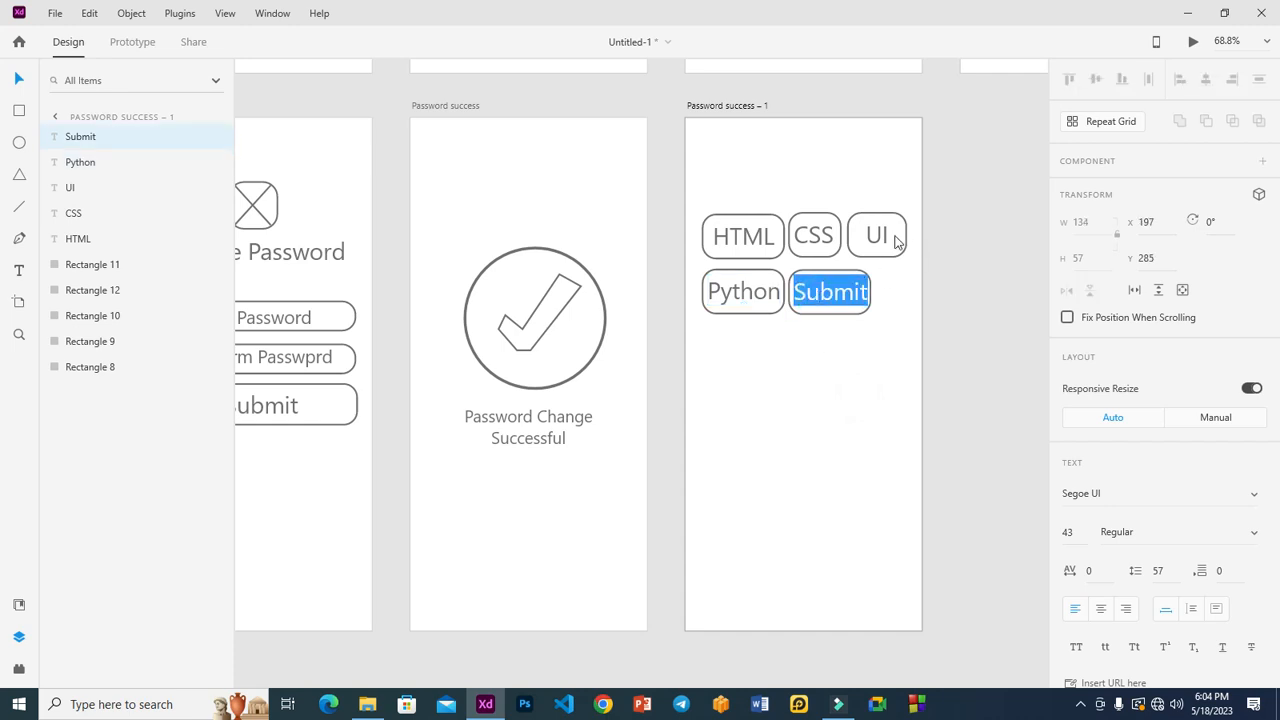
left_click(879, 239)
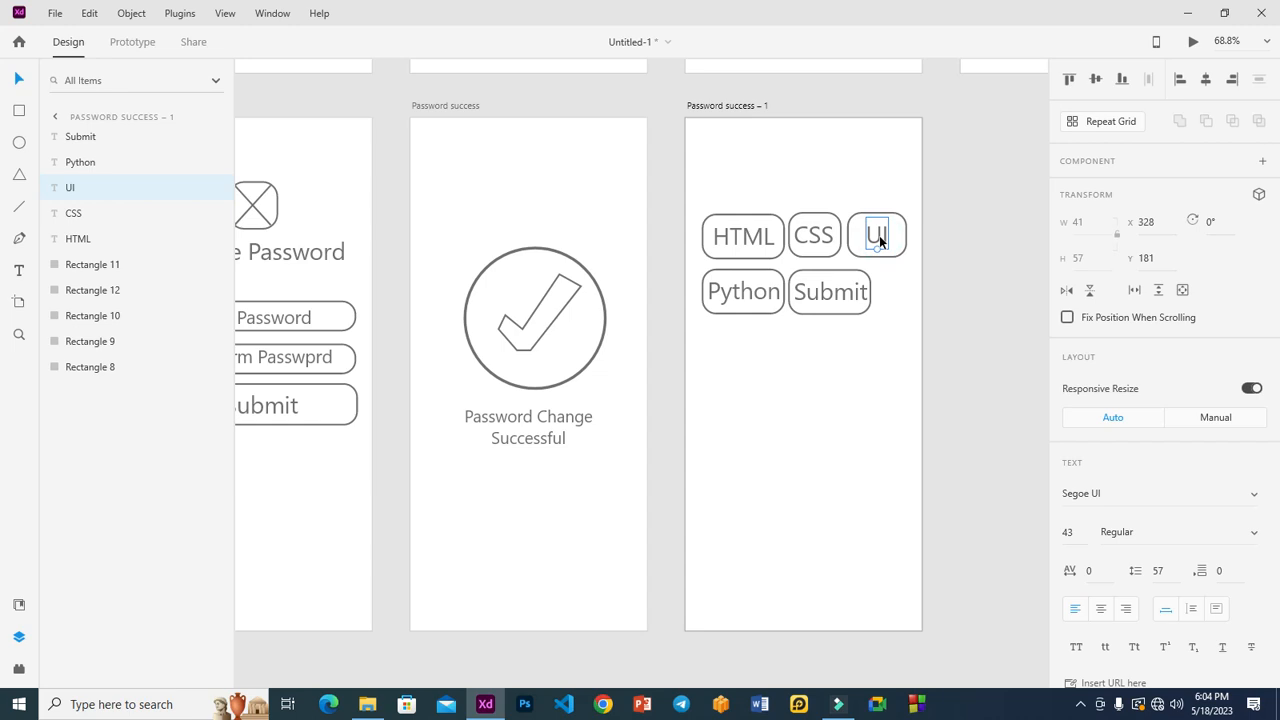
double_click(879, 239)
type("JAVA")
key("Escape")
left_click_drag(897, 248, 879, 240)
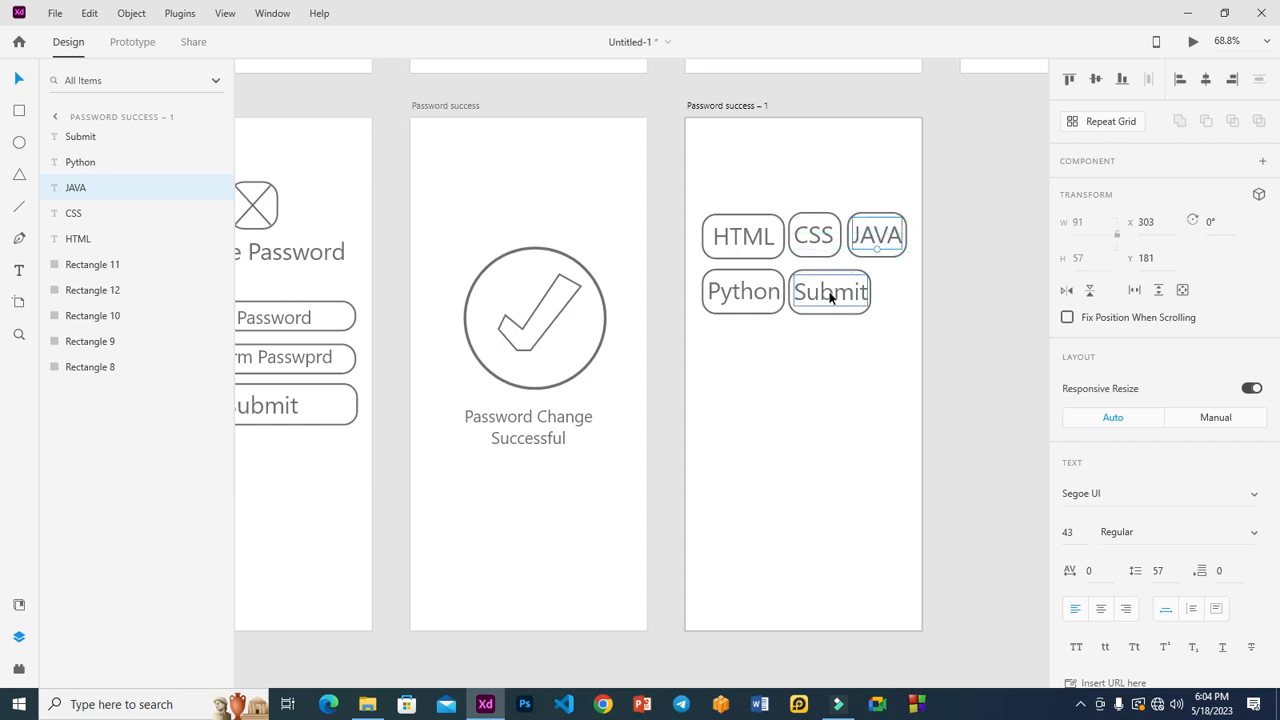
double_click(829, 293)
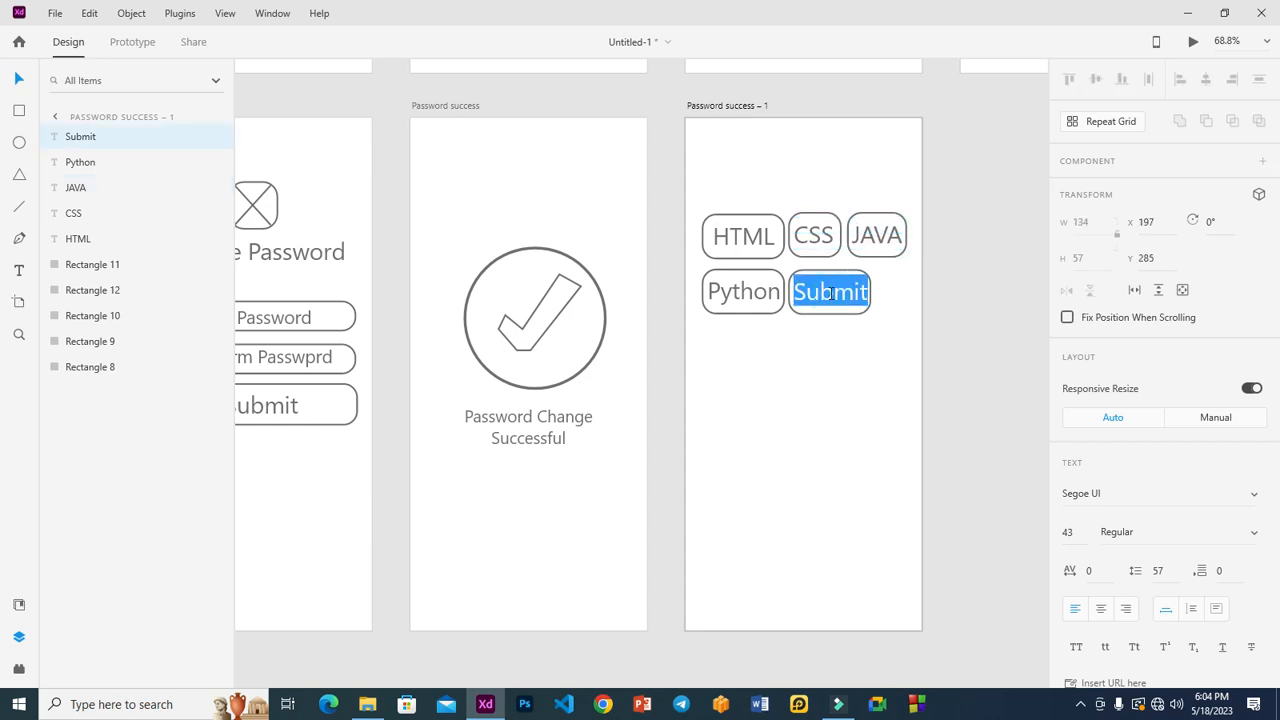
Label the remaining Submit chip UI/UX and duplicate it into a new row under Python.
type("UI/UX")
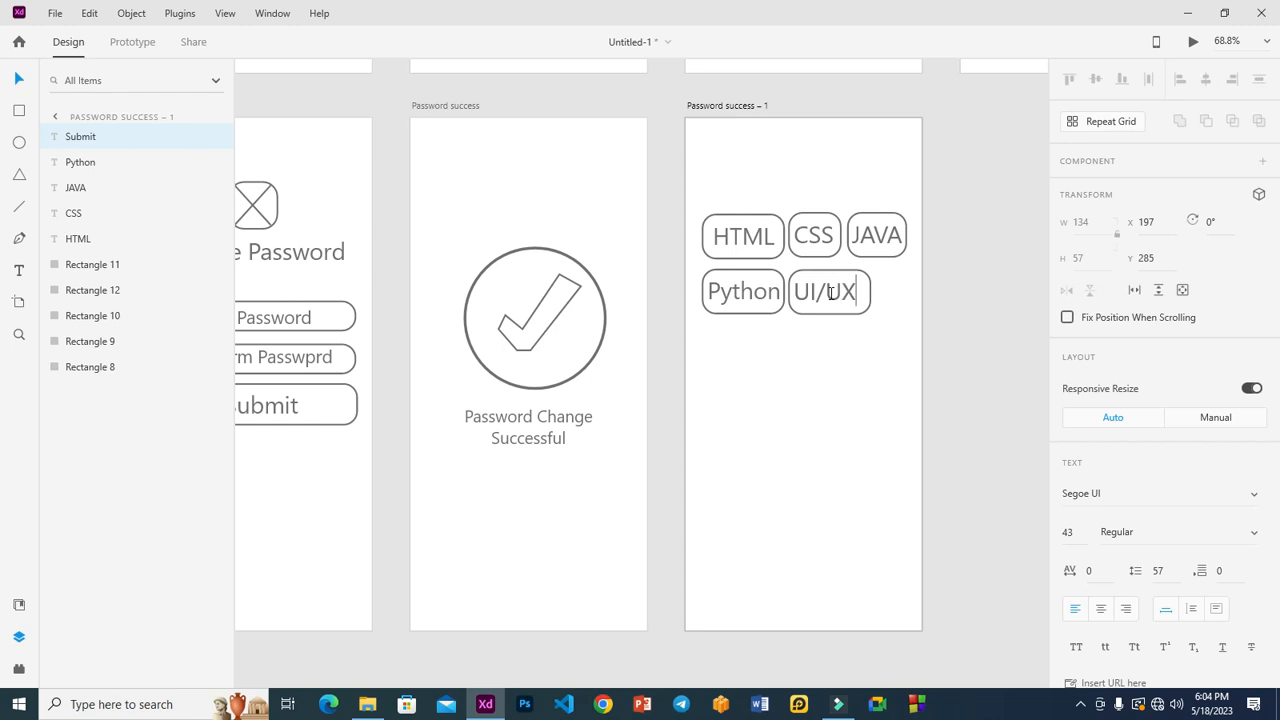
left_click(953, 289)
left_click_drag(819, 293, 827, 298)
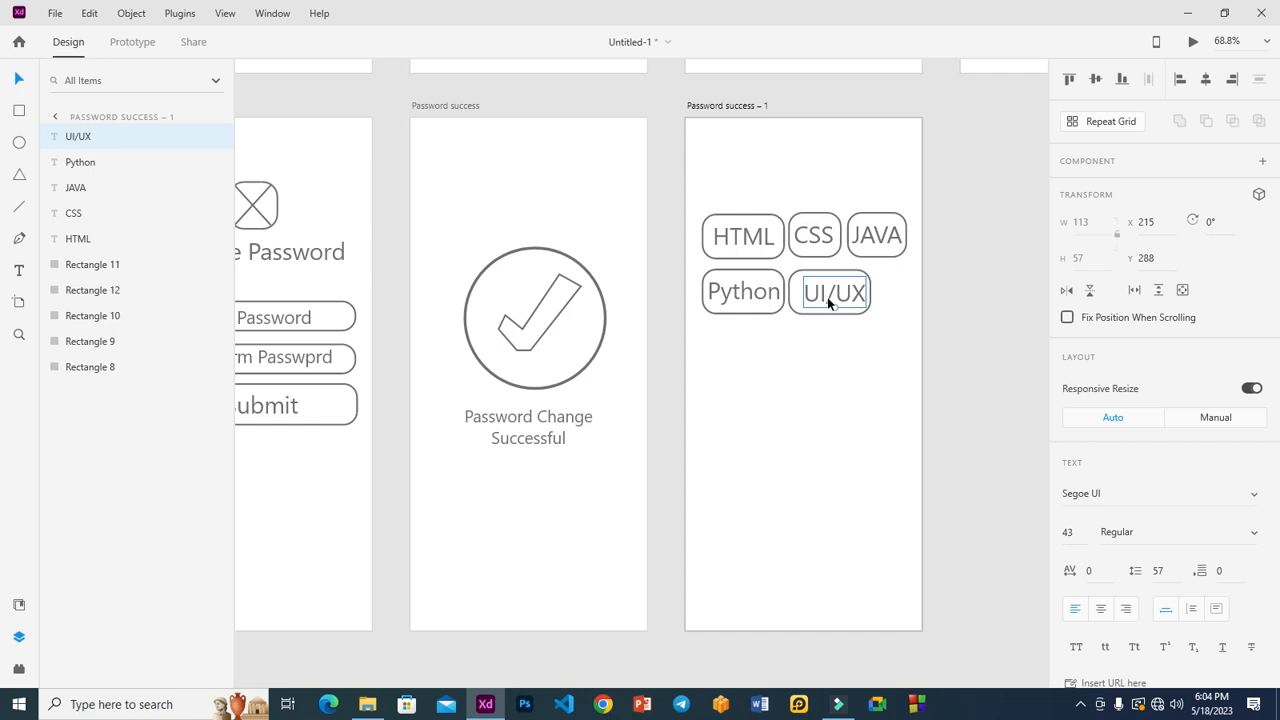
left_click_drag(827, 297, 823, 296)
left_click(810, 308, "shift")
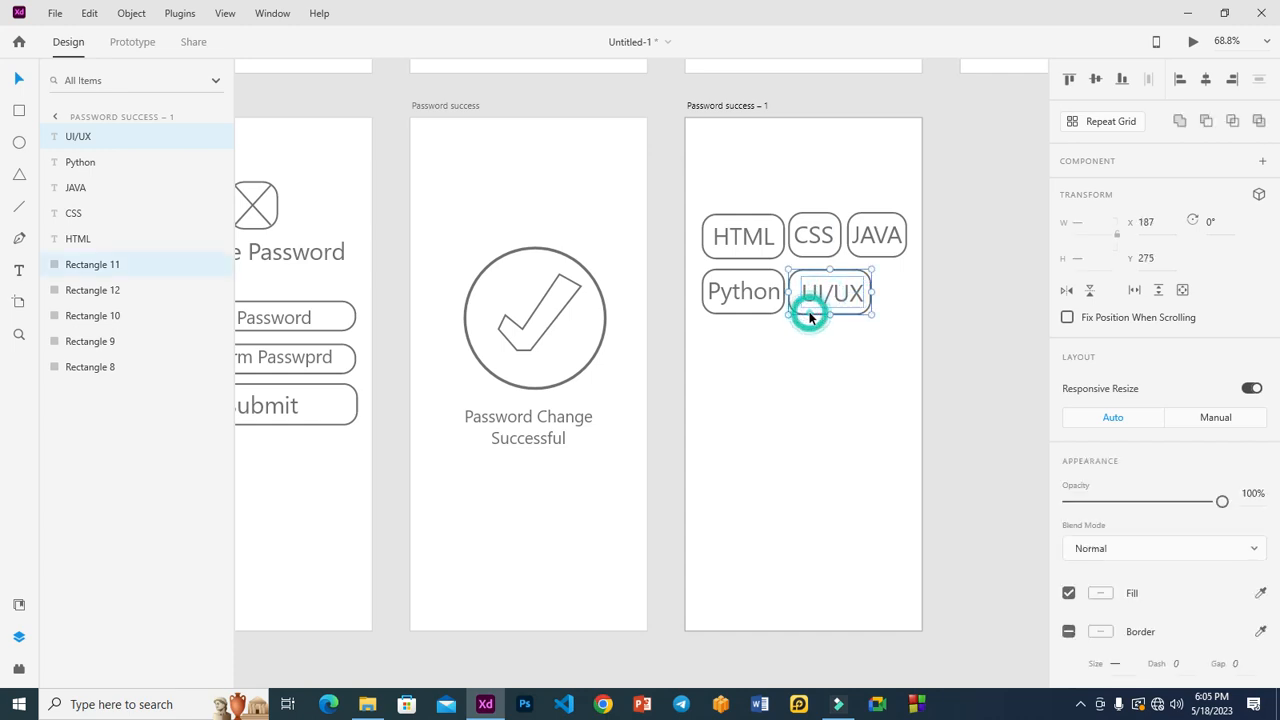
left_click_drag(815, 298, 729, 354)
Replace the bottom chip's UI/UX label with 'Adobe Photoshop'.
left_click(766, 394)
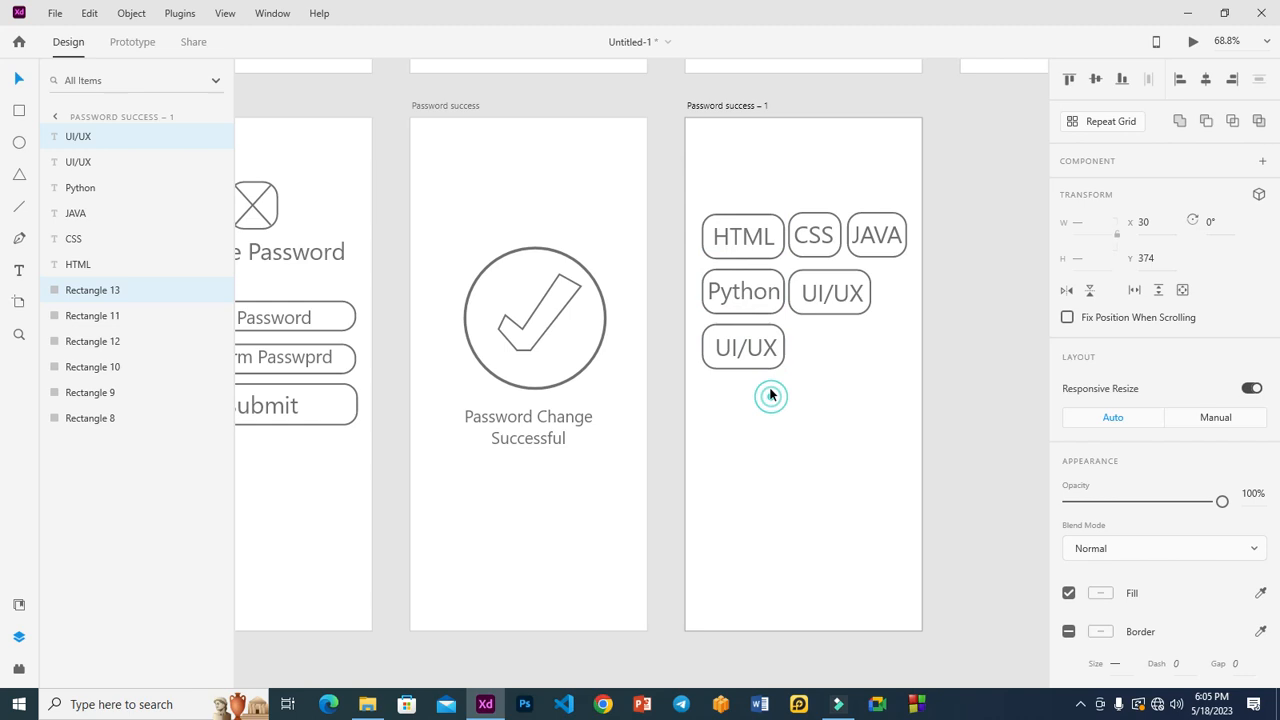
double_click(734, 352)
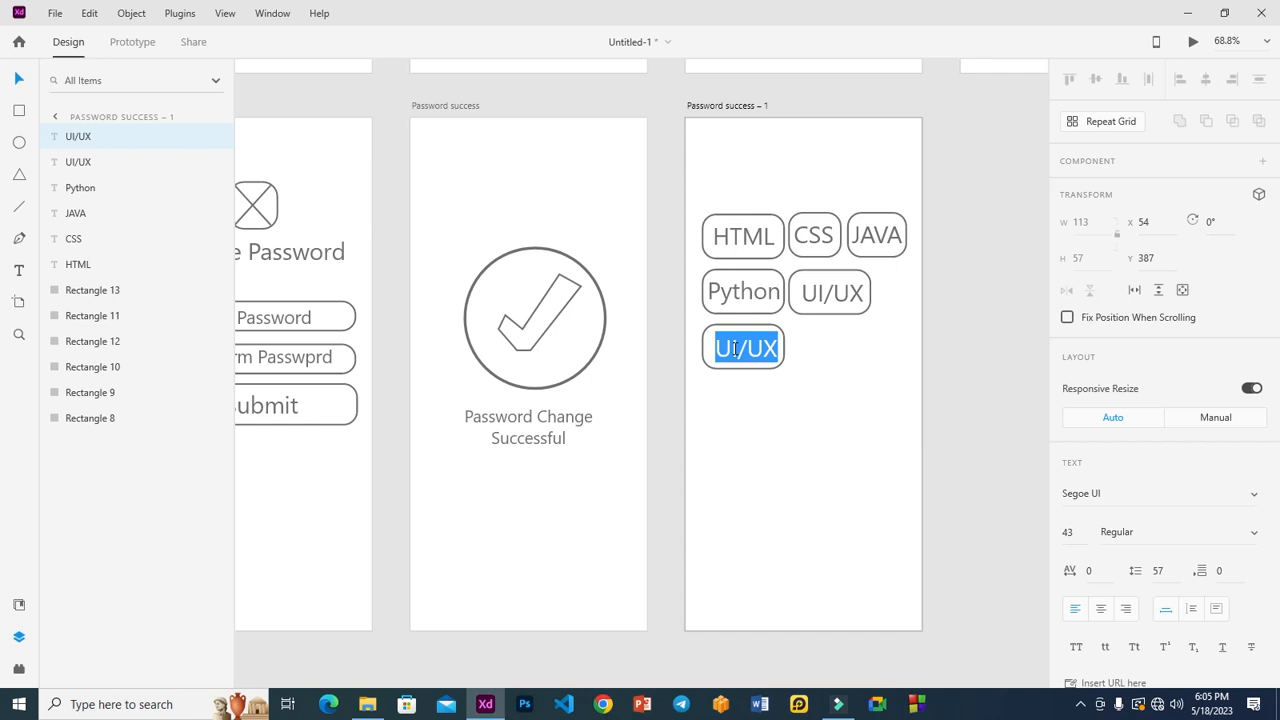
left_click(823, 407)
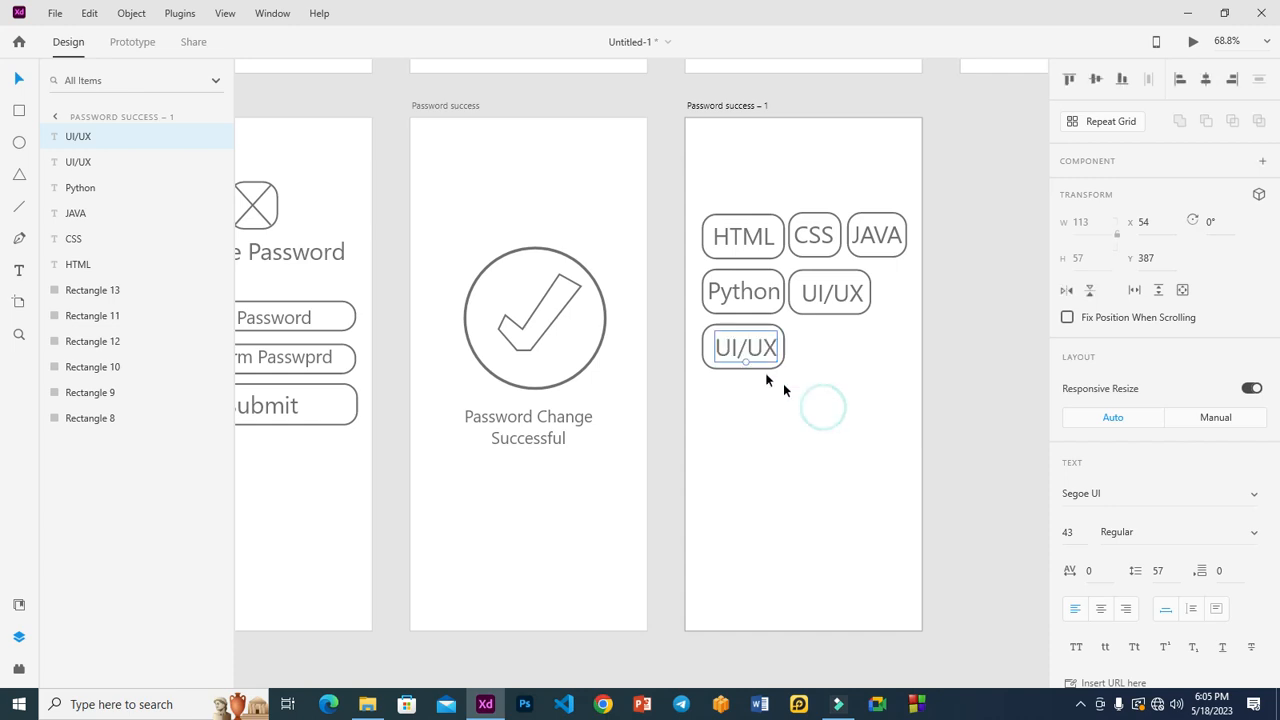
double_click(747, 357)
key("ctrl+a")
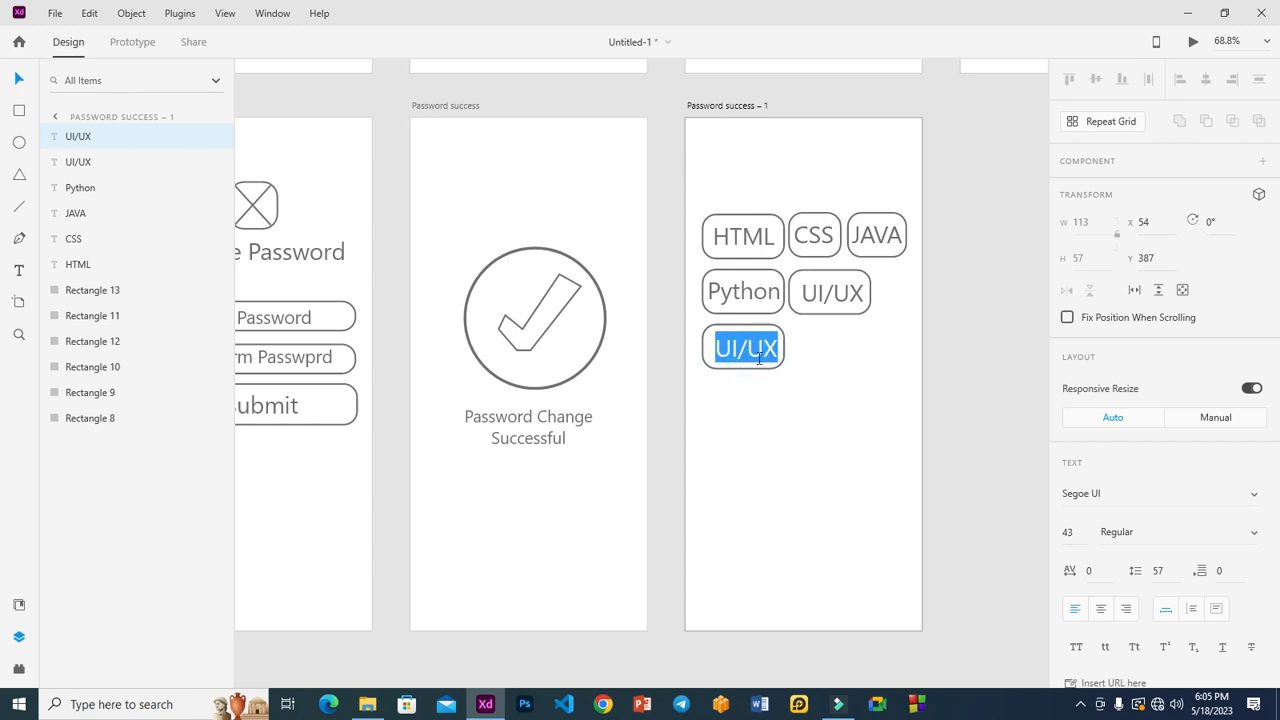
type("P")
key("BackSpace")
type("Ado")
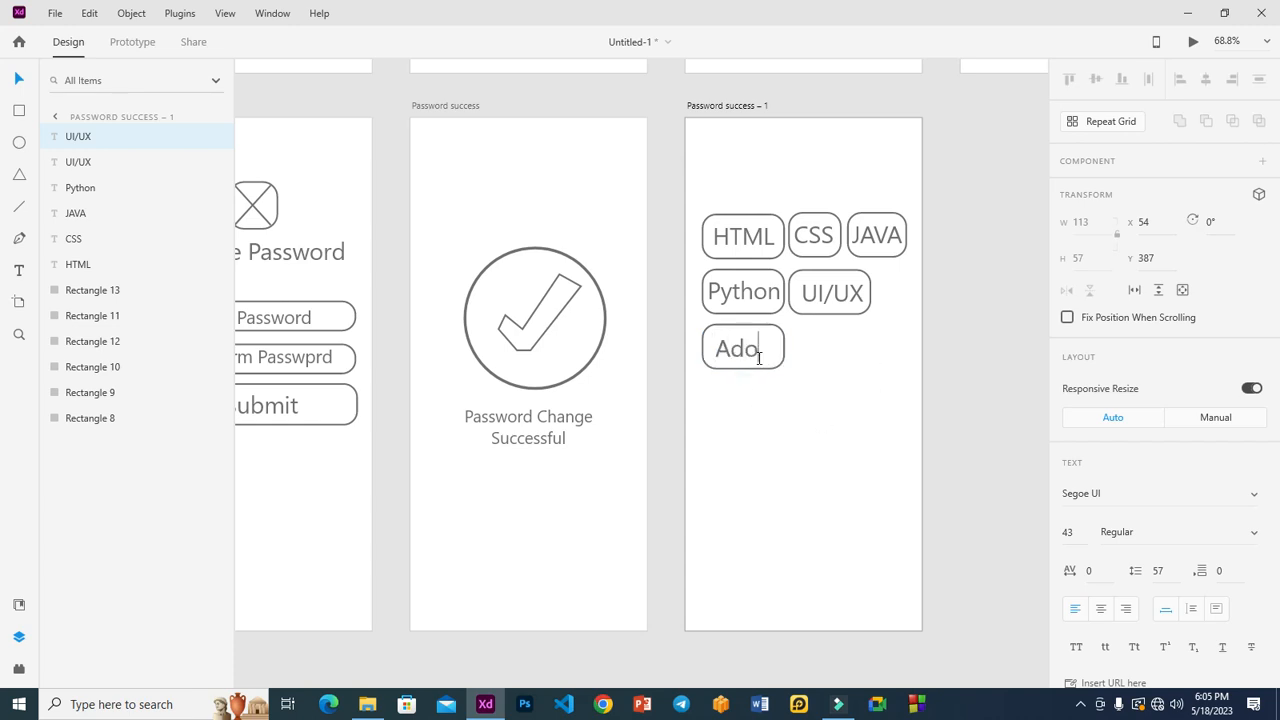
type("be Photoshop")
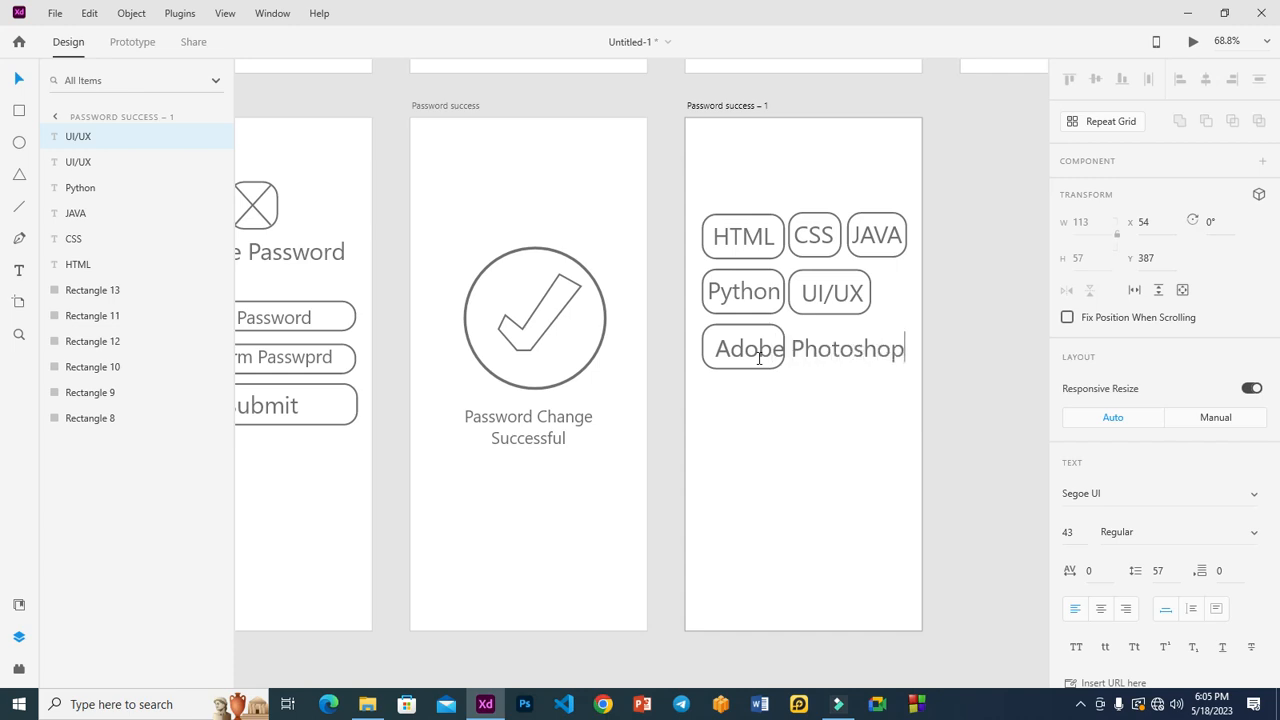
left_click(1049, 306)
Widen the bottom chip's outline to fit Adobe Photoshop and nudge the label left.
left_click(769, 368)
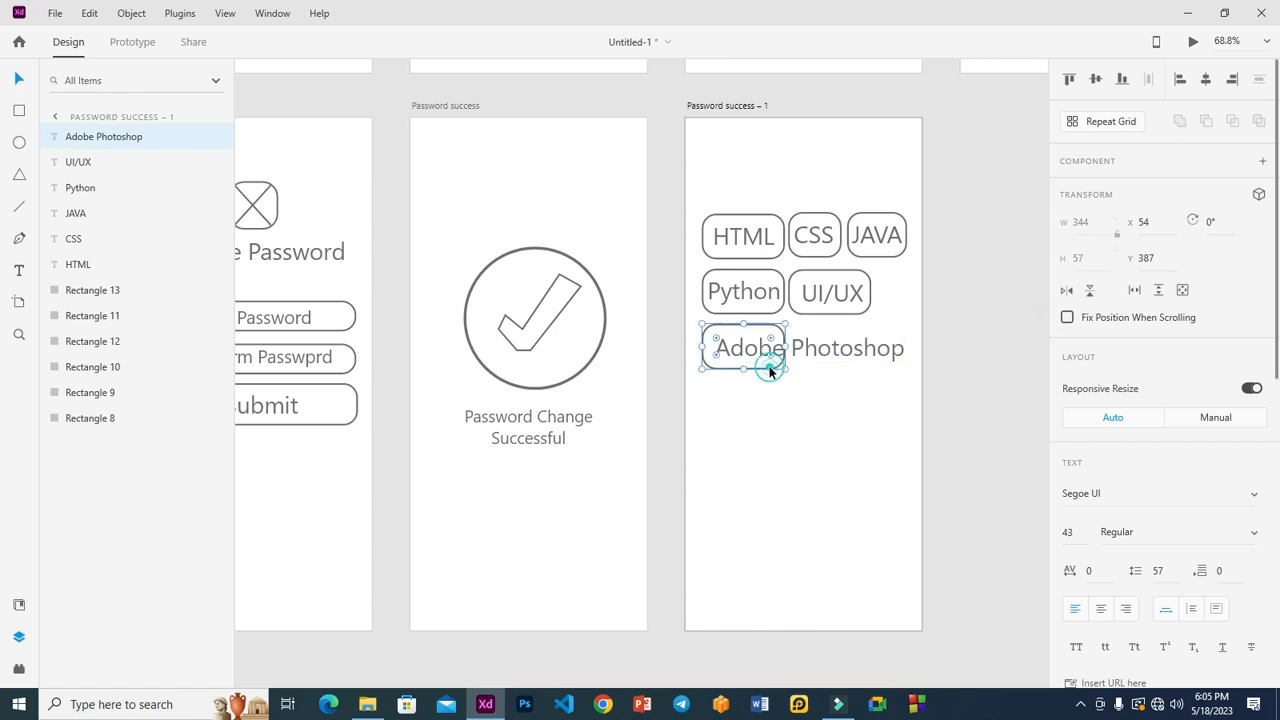
left_click_drag(786, 347, 903, 363)
left_click(806, 354)
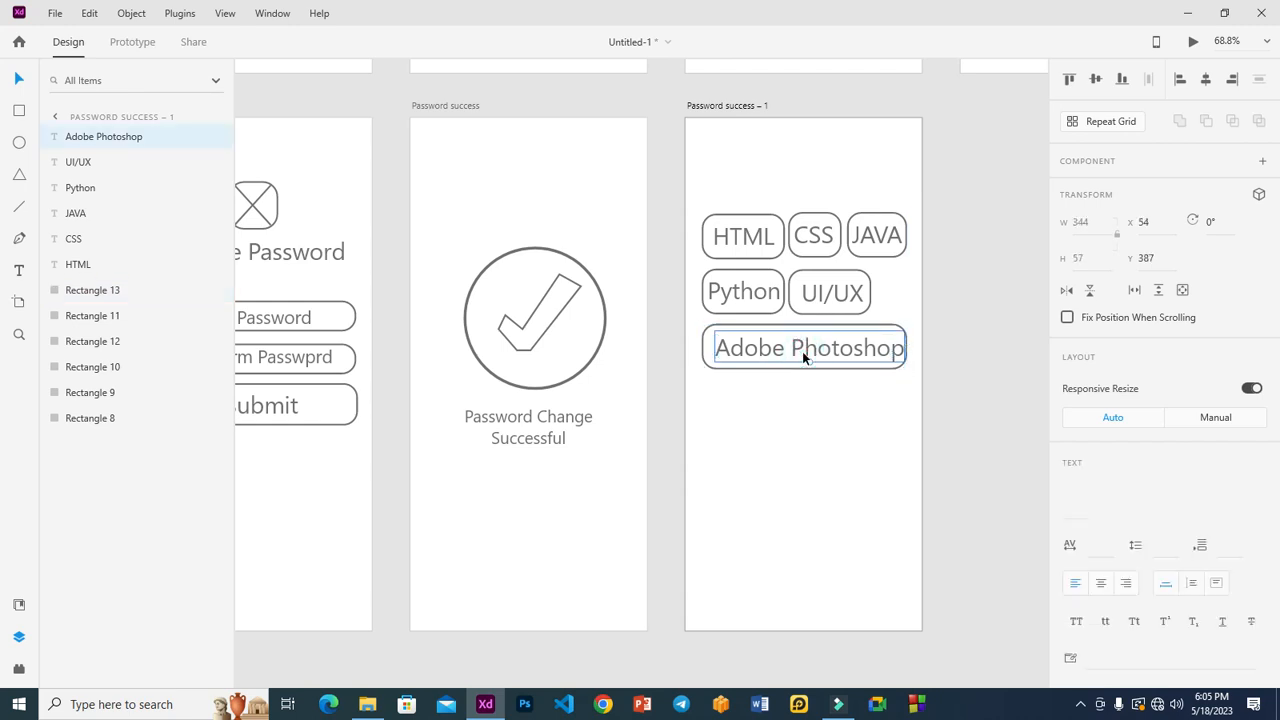
key("Left")
key("Left")
key("Left")
left_click(953, 313)
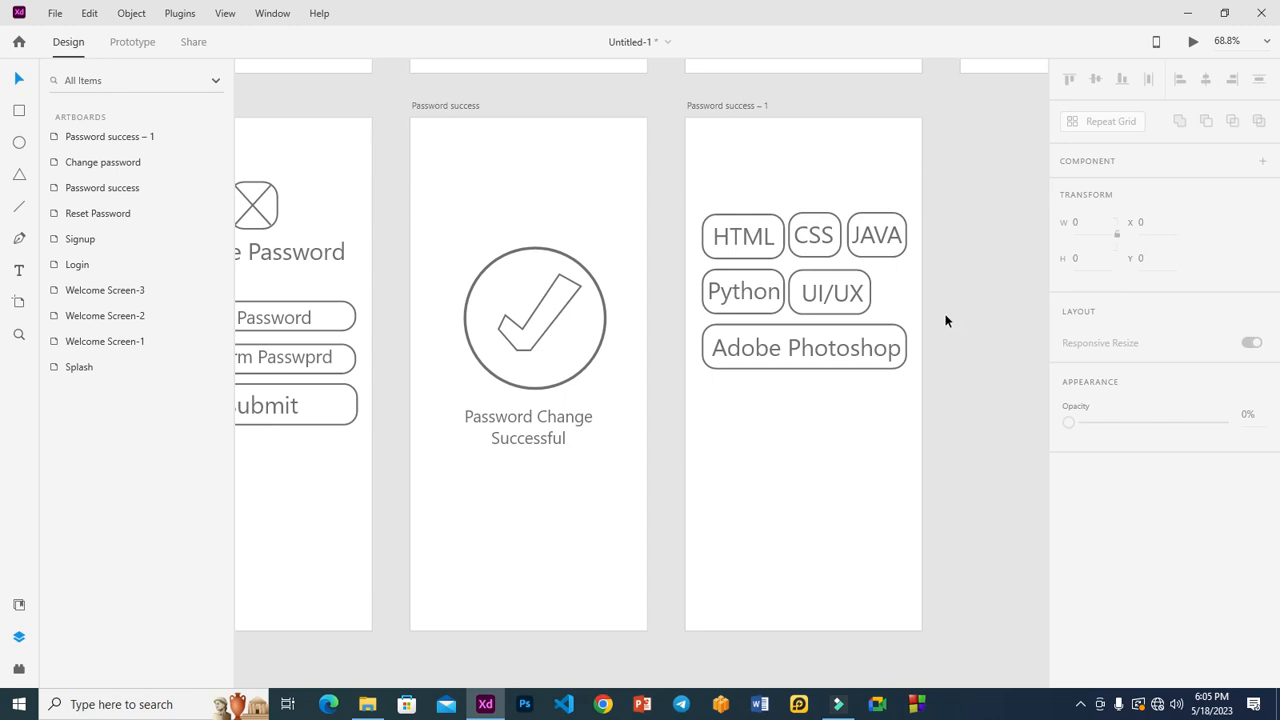
Shift the UI/UX box right, stretch it wider, and move its label inside.
left_click(763, 313)
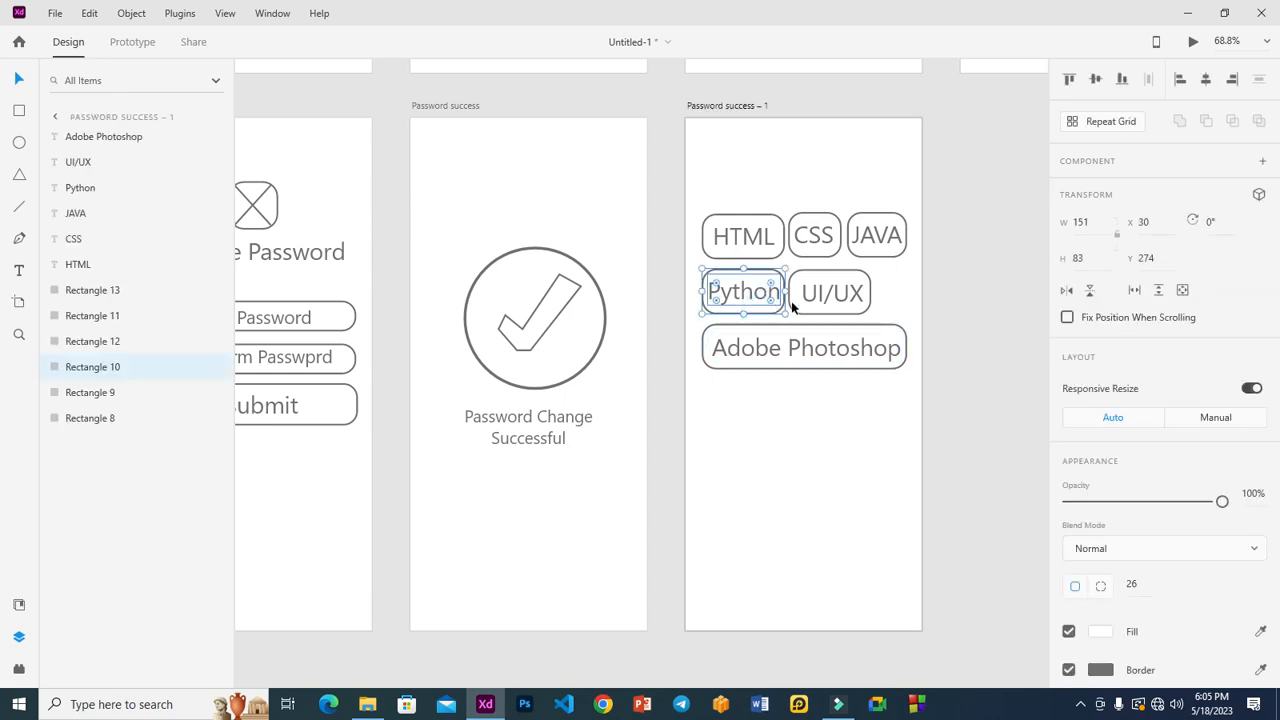
left_click(806, 300)
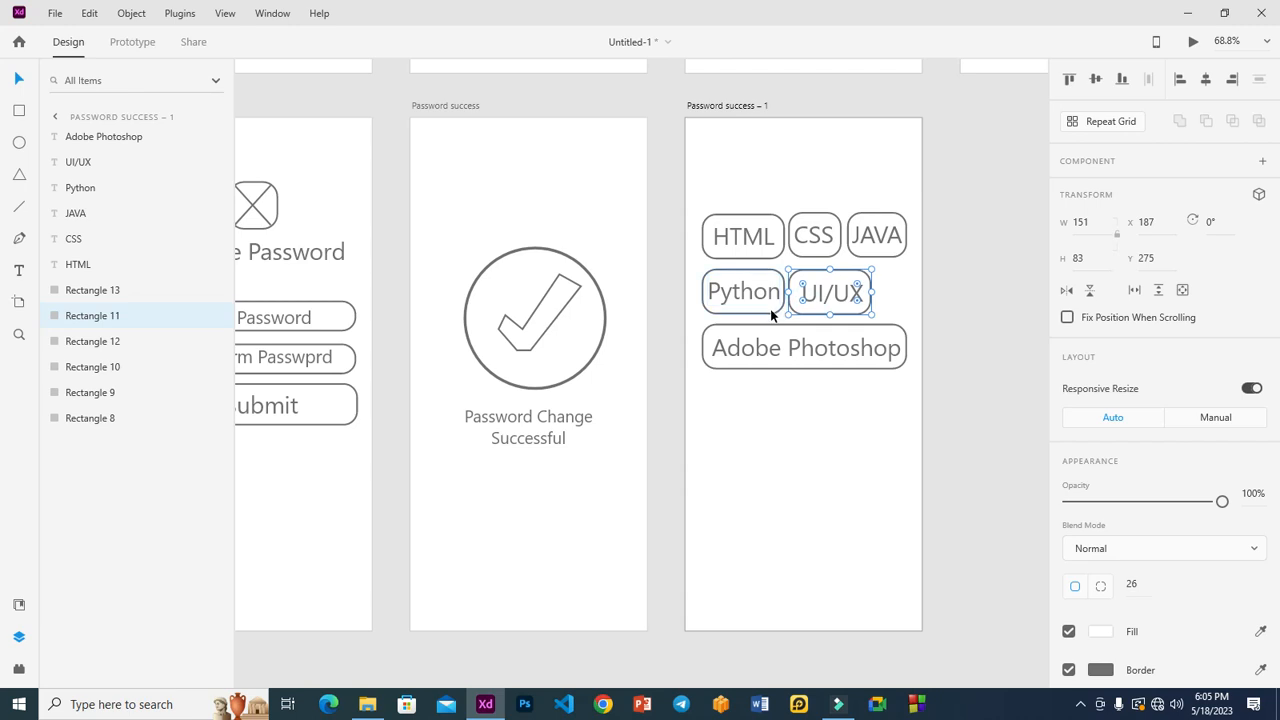
left_click(771, 312, "shift")
left_click_drag(872, 292, 907, 293)
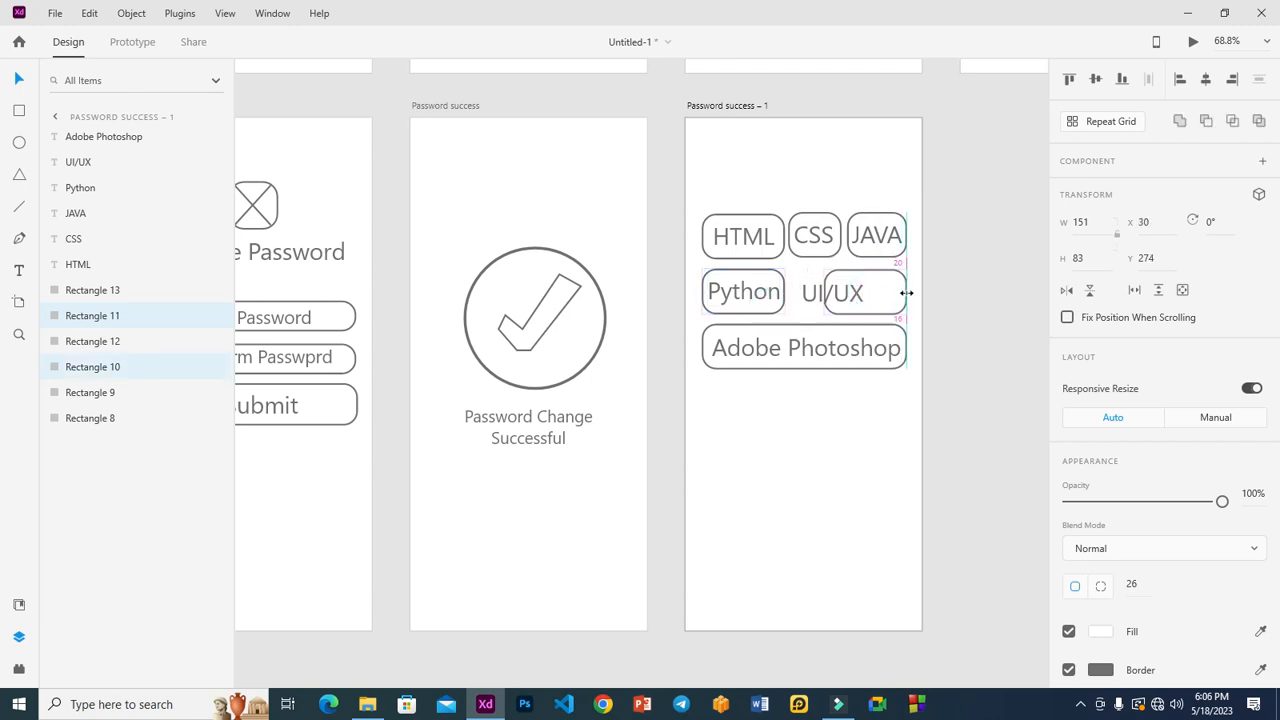
left_click(971, 309)
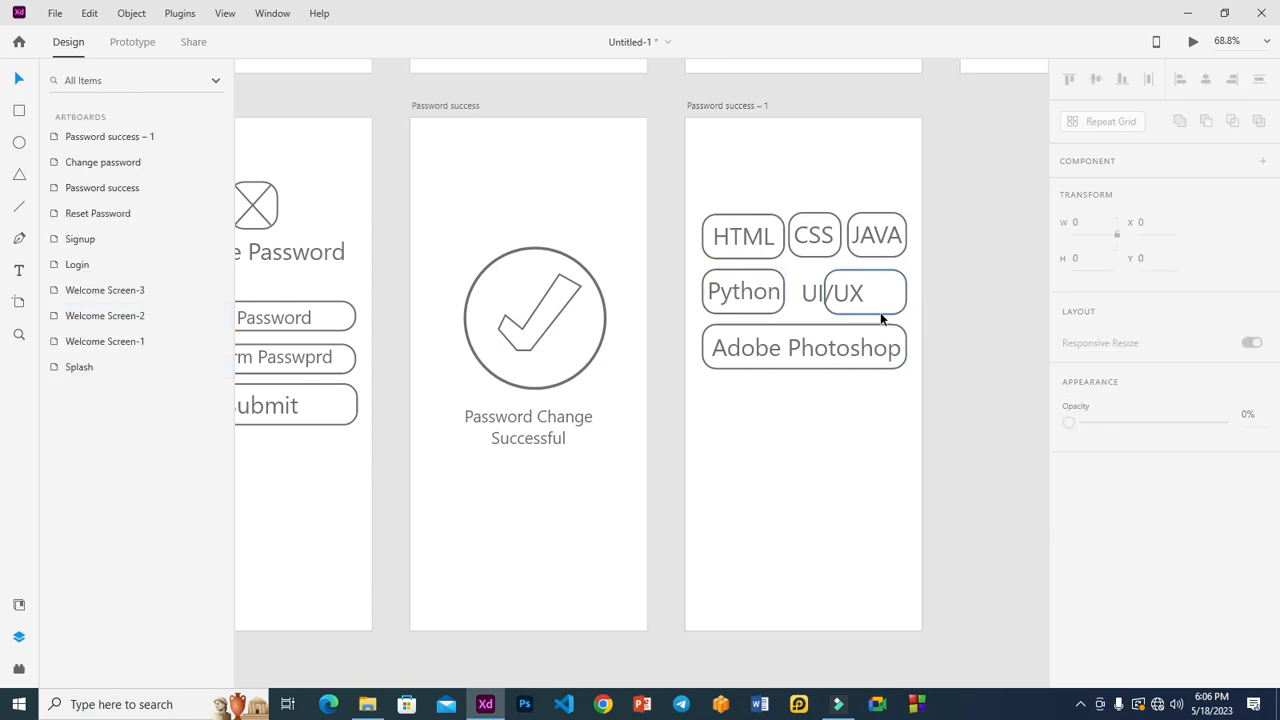
left_click(880, 312)
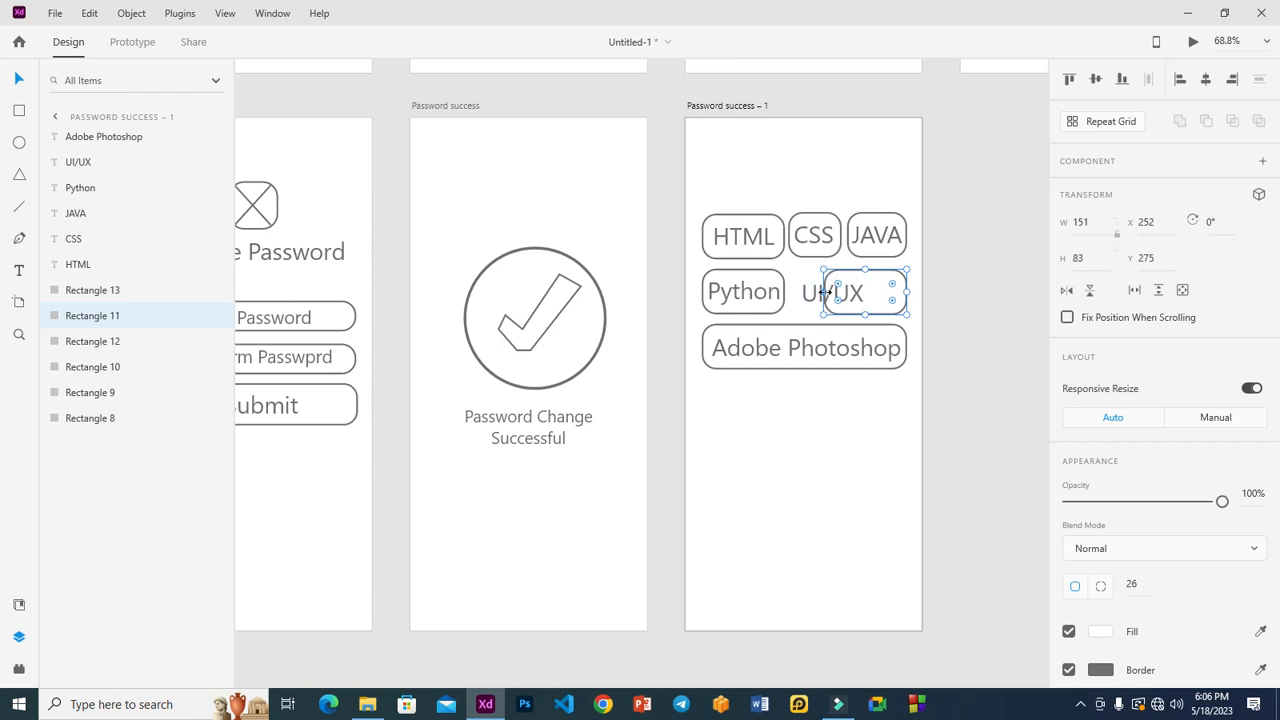
mouse_move(825, 291)
left_mouse_down()
mouse_move(808, 295)
mouse_move(842, 303)
left_mouse_up()
left_click(809, 297)
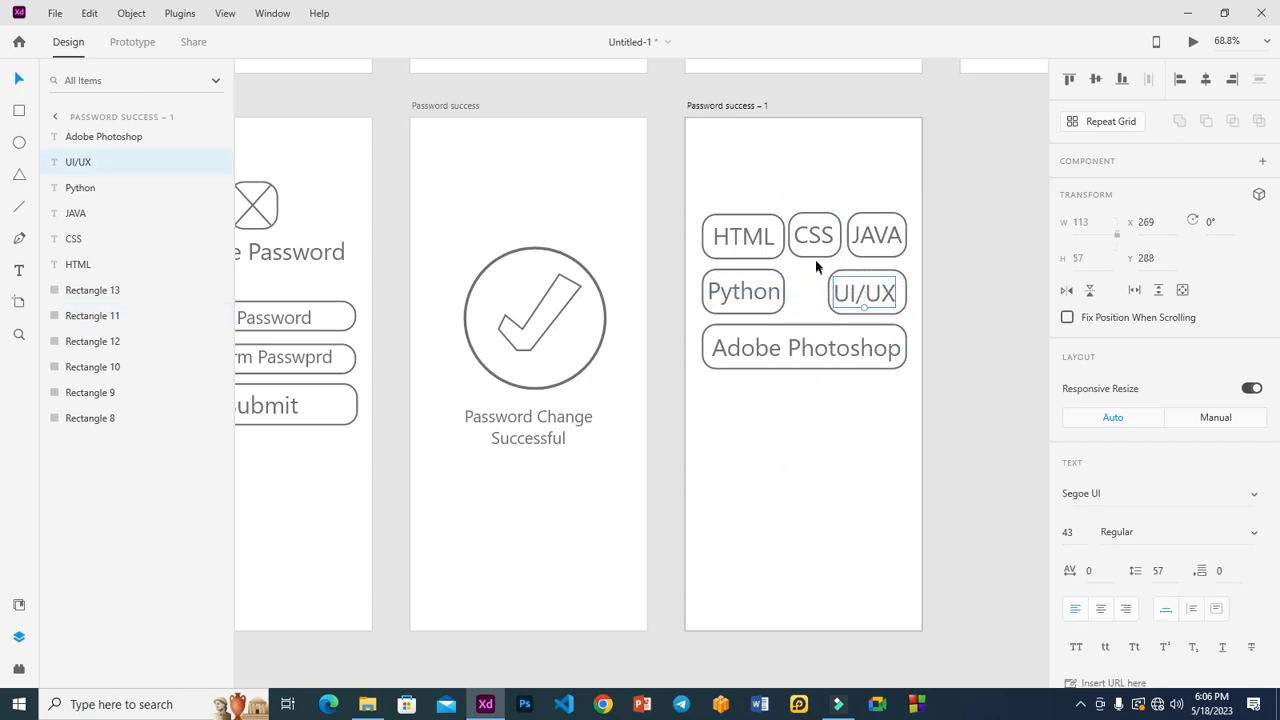
left_click(815, 256)
Copy the CSS chip into the second row and relabel it AI.
left_click(813, 237, "shift")
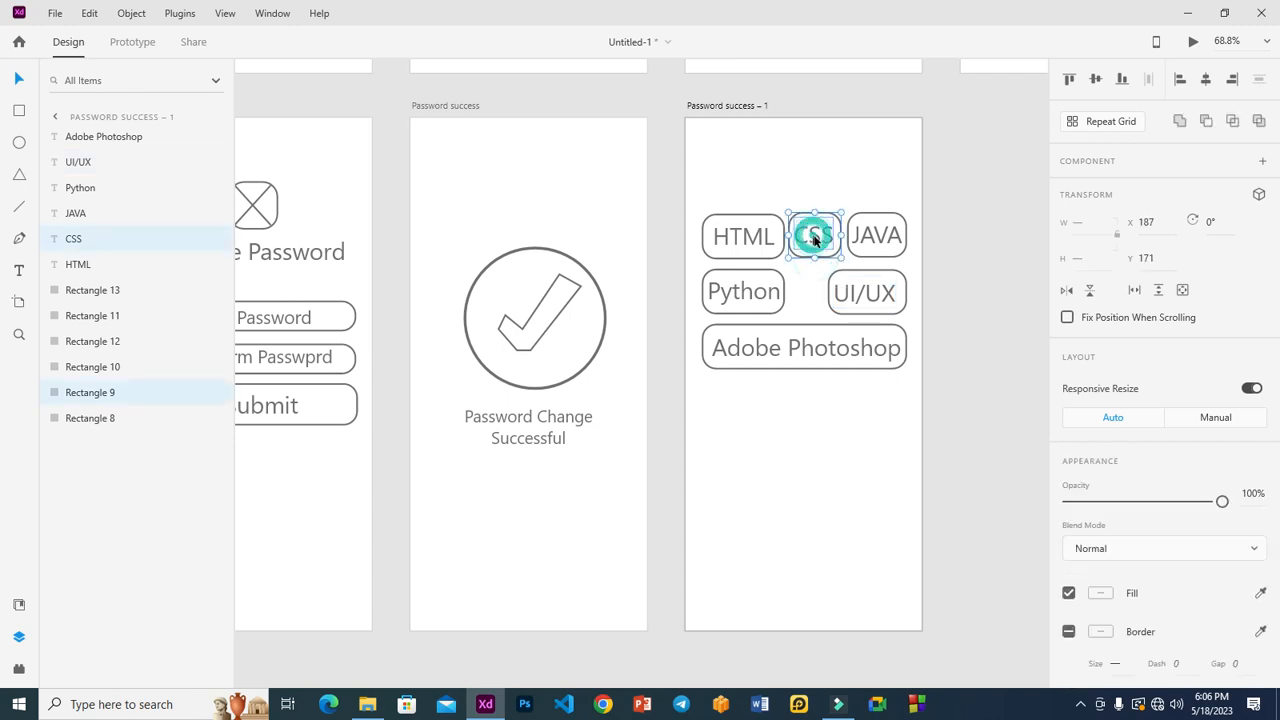
left_click_drag(800, 246, 827, 291)
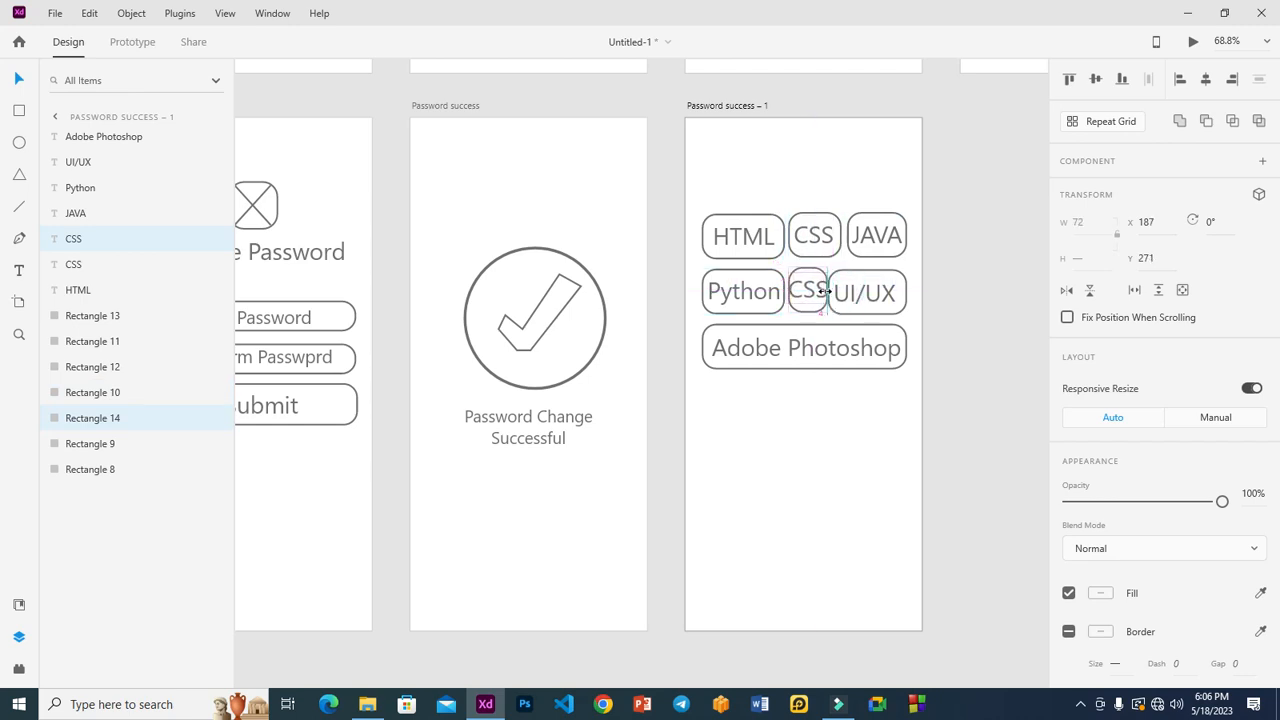
left_click(968, 258)
left_click(810, 291)
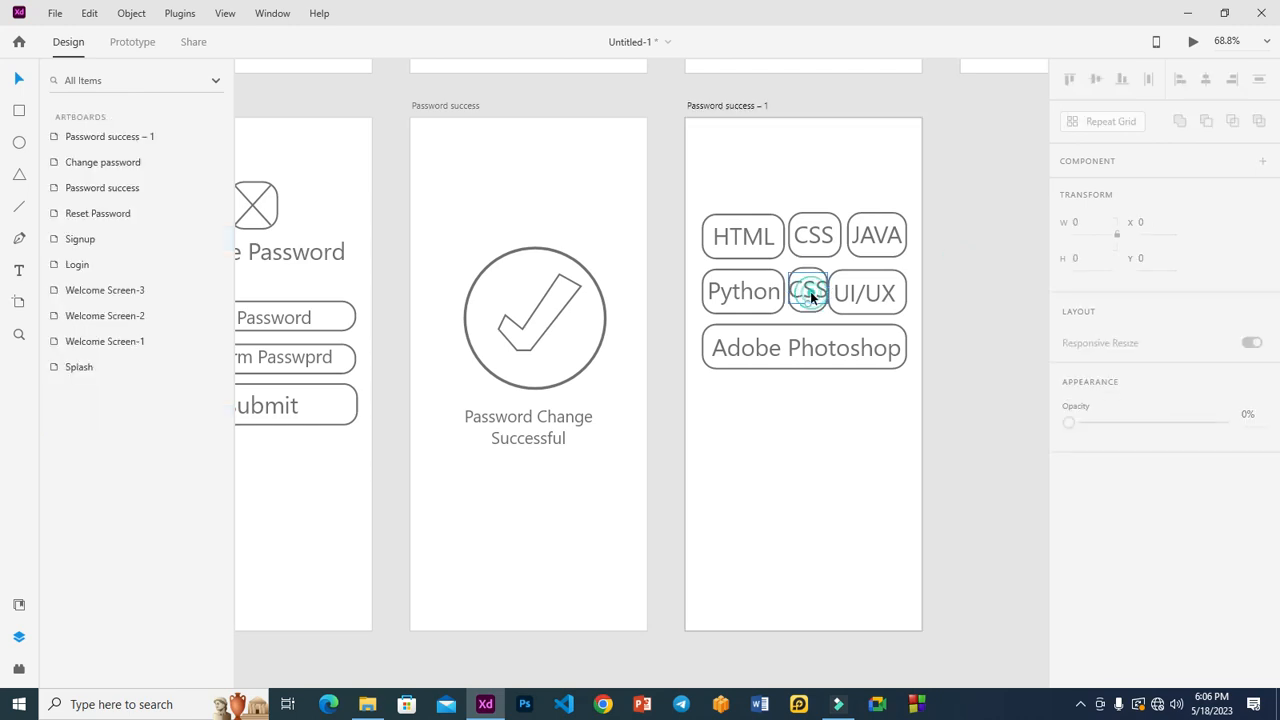
double_click(810, 291)
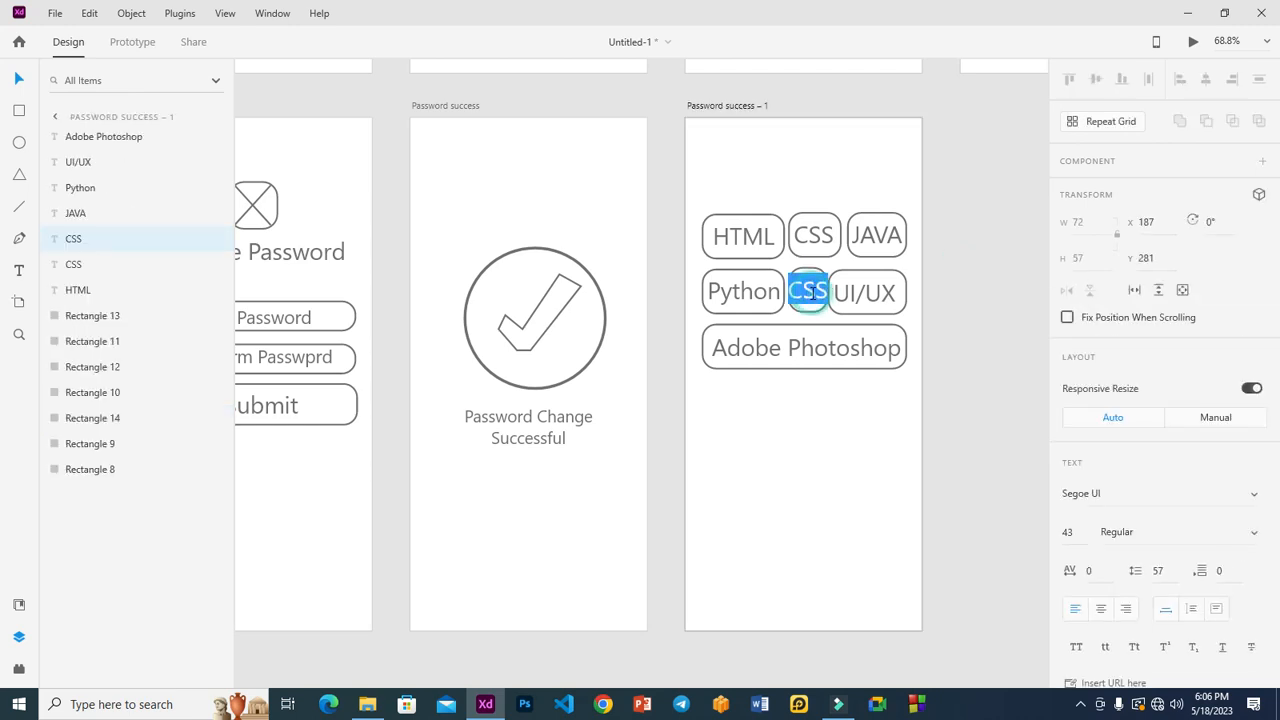
type("AI")
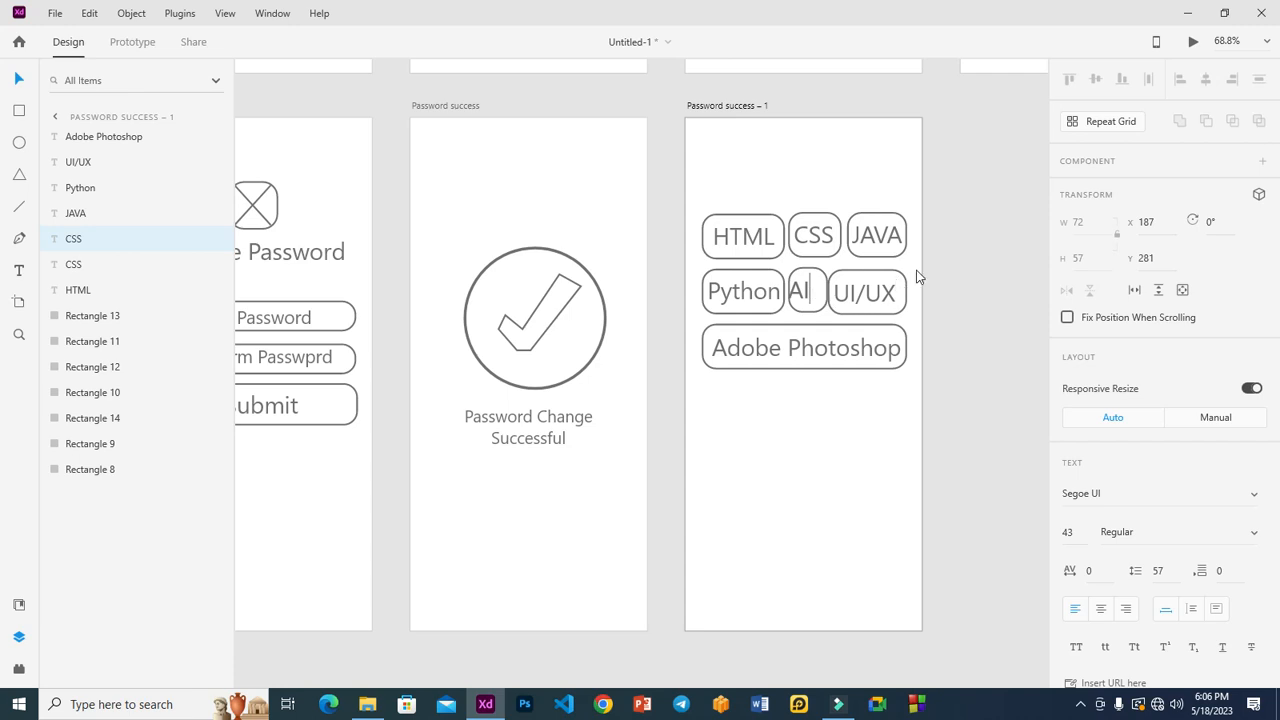
key("Escape")
left_click_drag(800, 287, 811, 296)
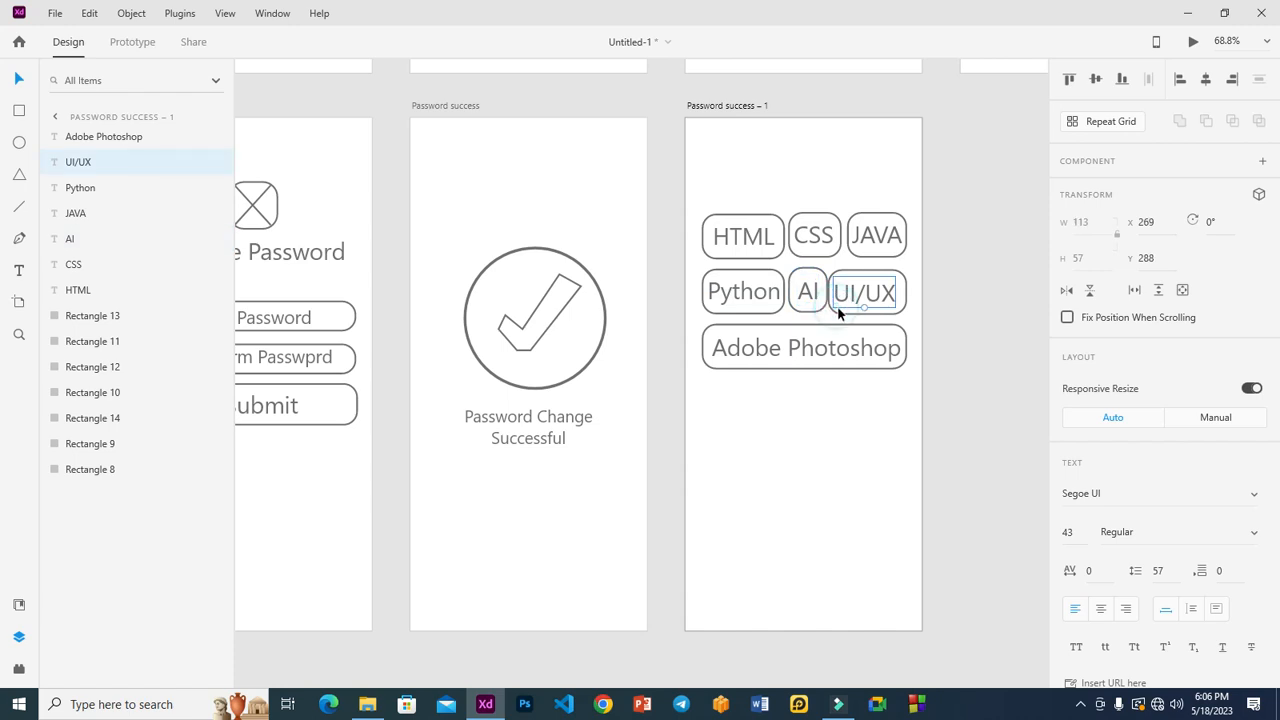
Nudge the UI/UX chip right to clear the new AI chip.
left_click(843, 303)
left_click_drag(846, 300, 851, 291)
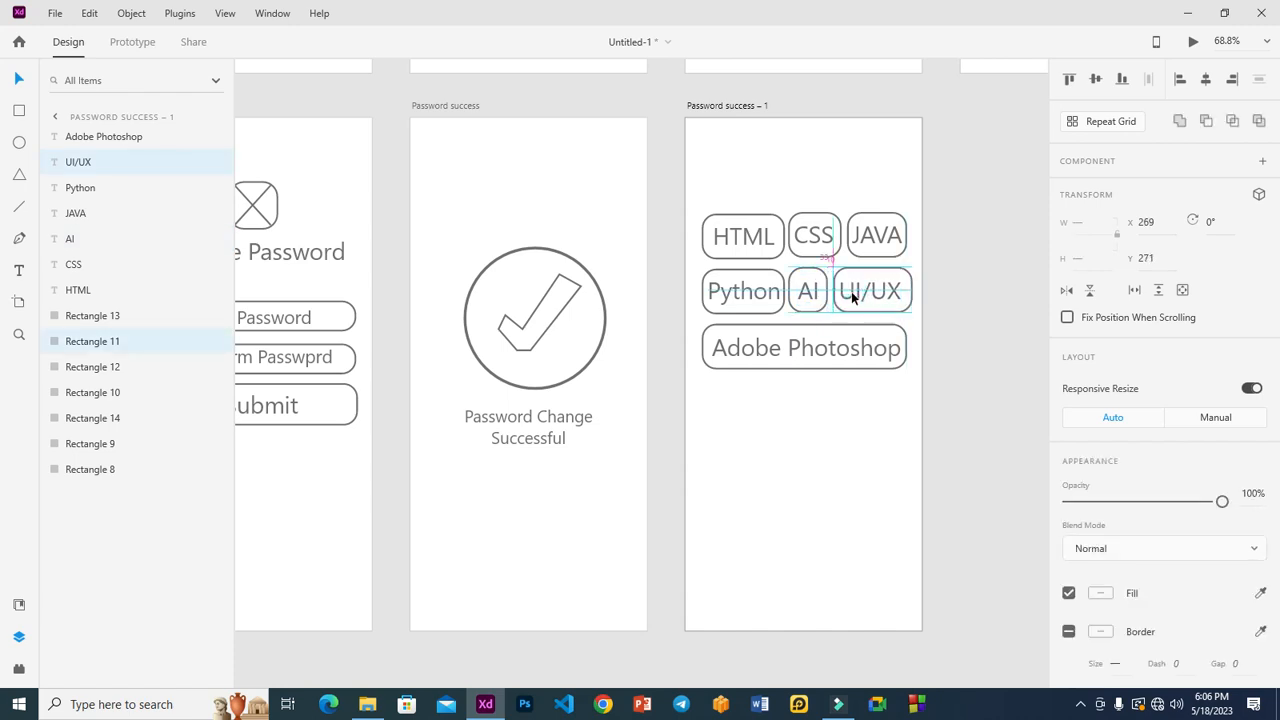
left_click(998, 287)
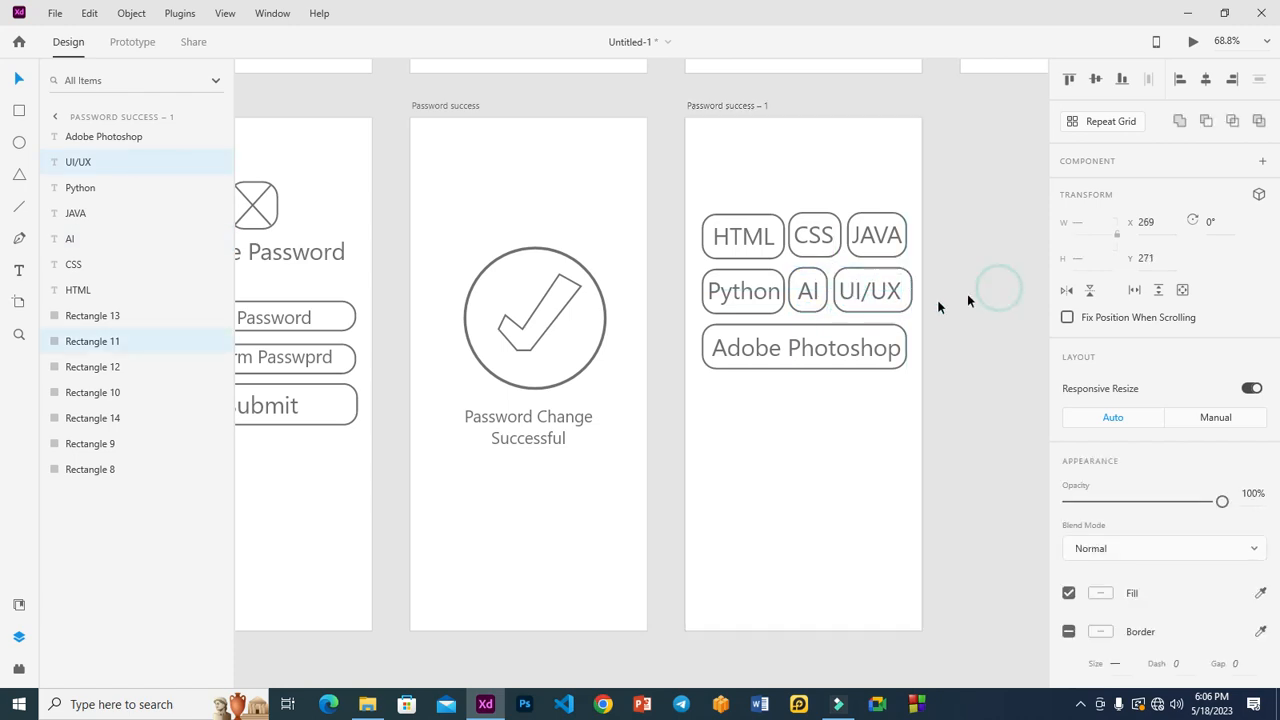
left_click(809, 310)
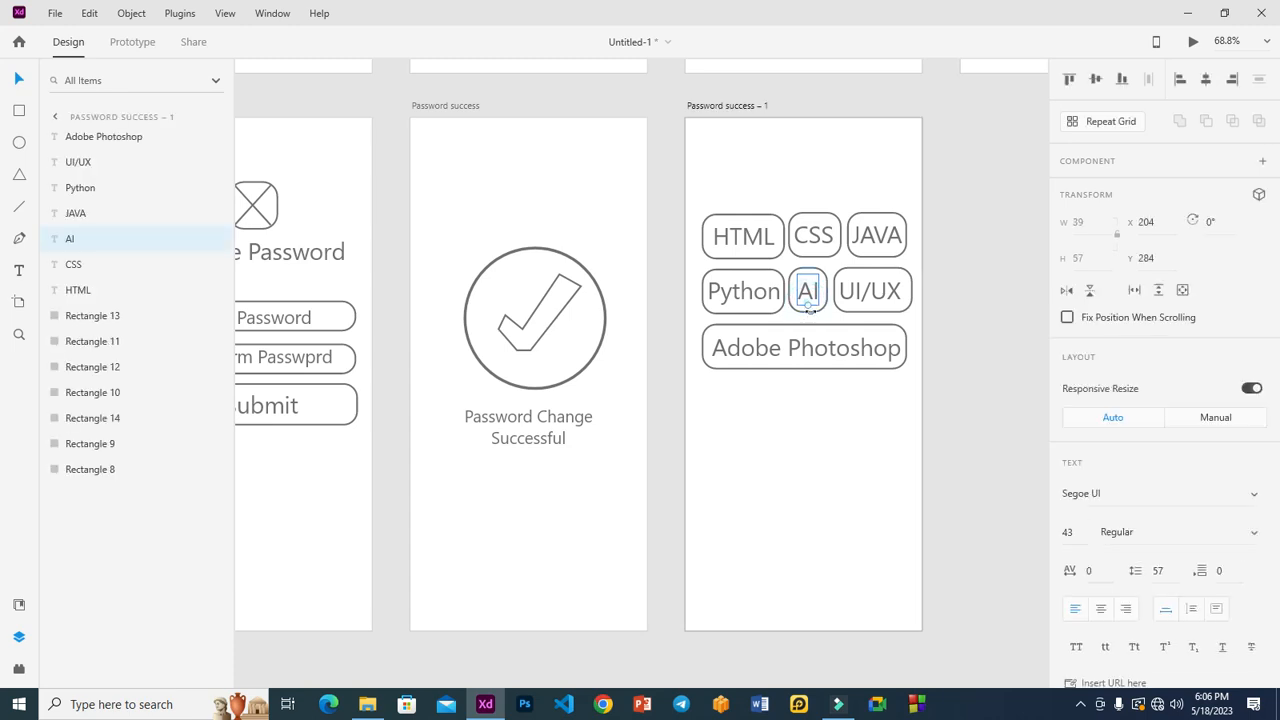
left_click(819, 323)
left_click(816, 302)
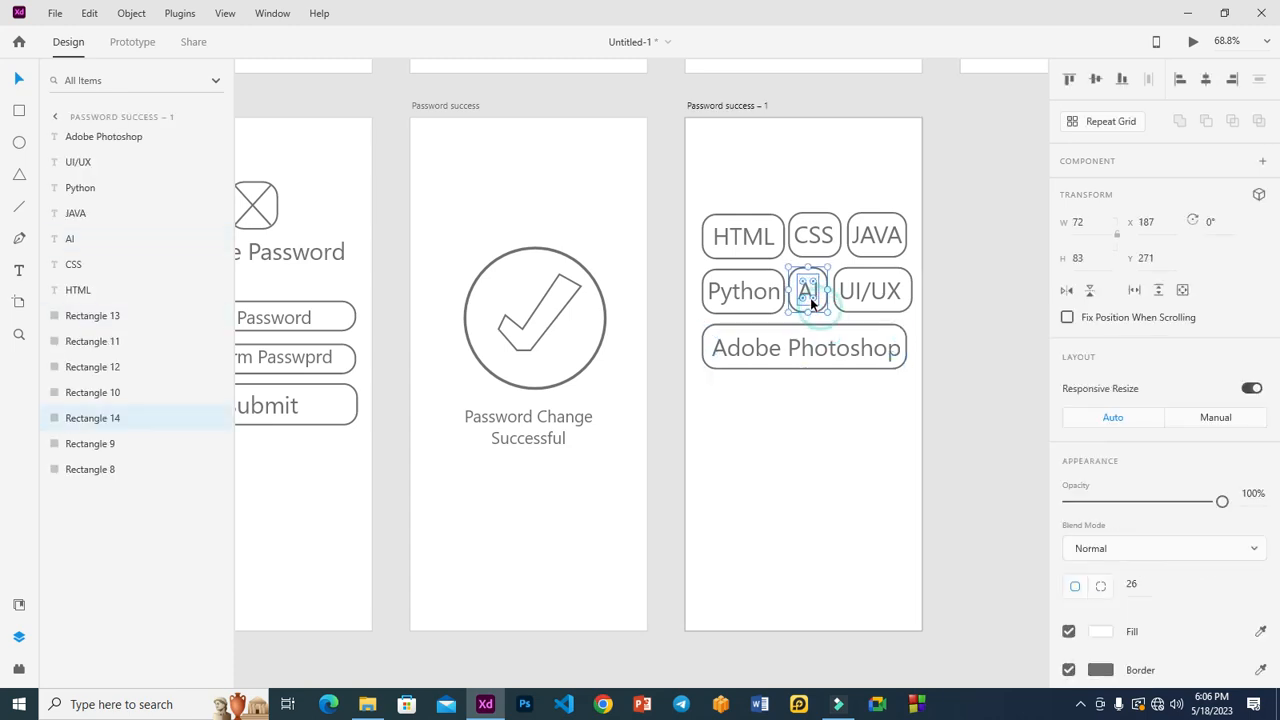
left_click(813, 295, "shift")
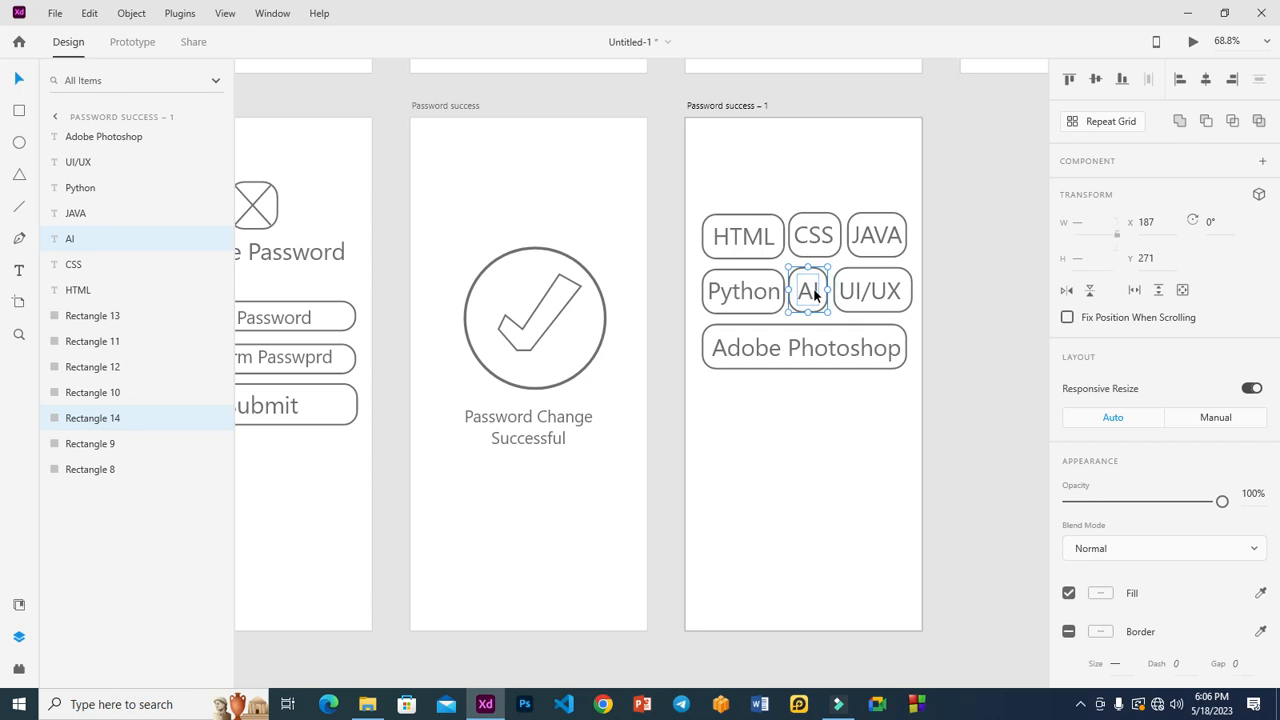
left_click(966, 276)
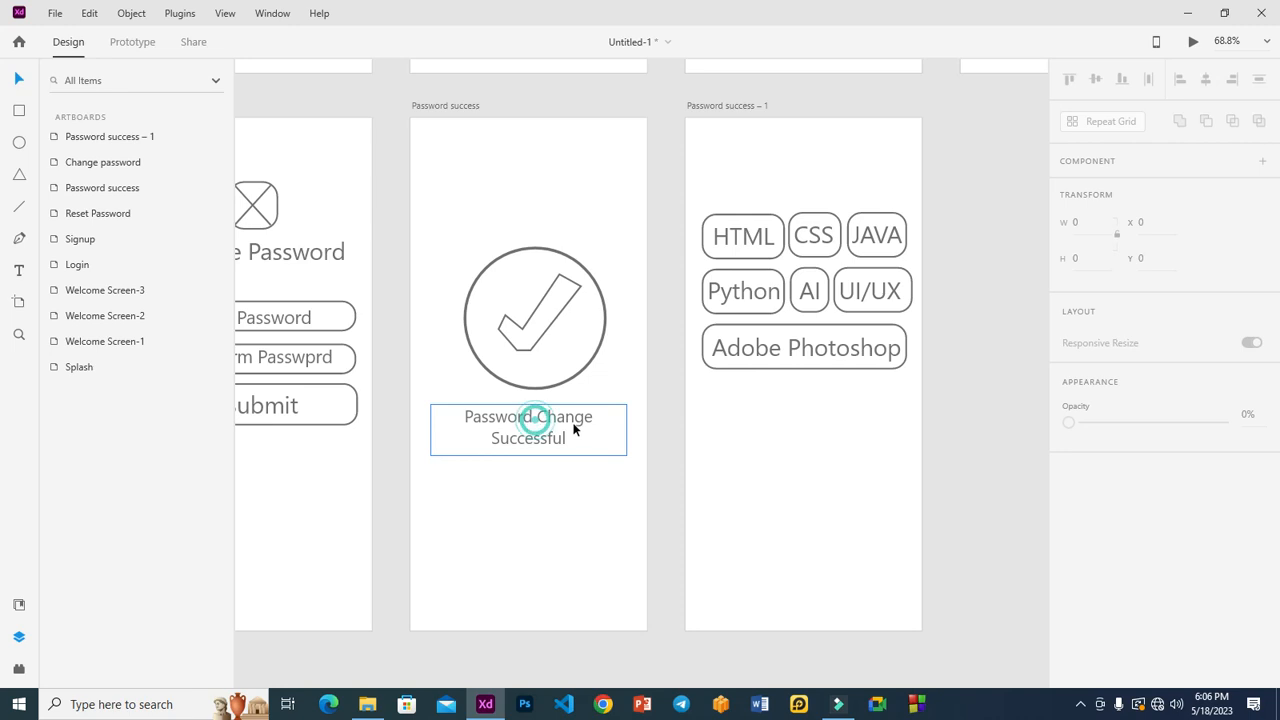
Copy the Password Change Successful text to the top of the third artboard.
left_click(523, 420)
left_click_drag(523, 420, 792, 169)
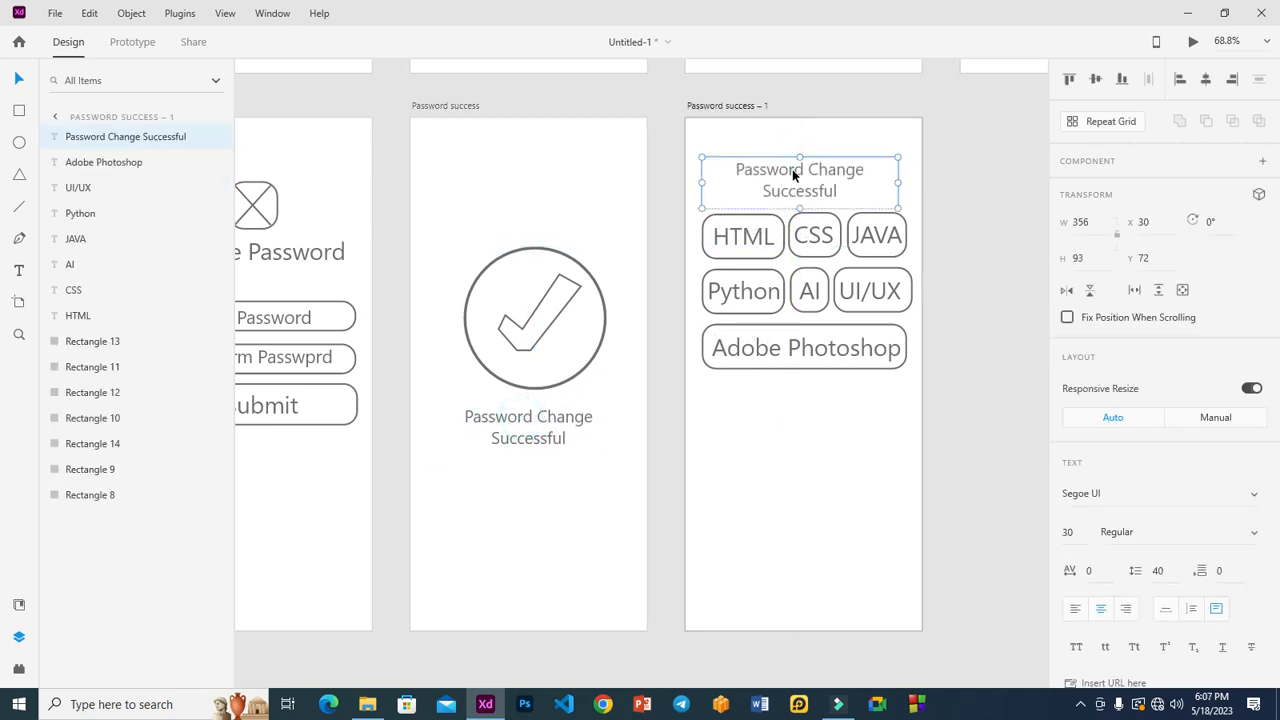
double_click(793, 171)
type("Choose")
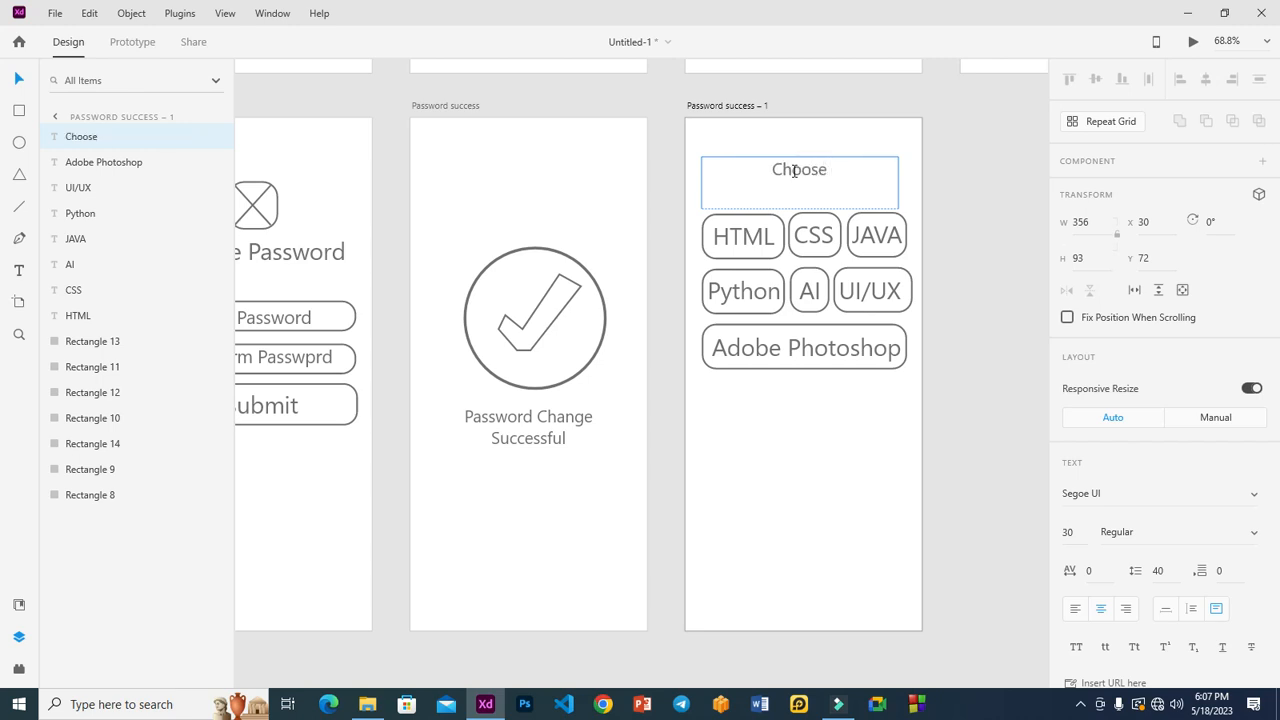
Retype the heading as 'What Do You Want To Learn?' and centre it above the chips.
double_click(794, 171)
type("What Do y")
key("BackSpace")
type("You Wa")
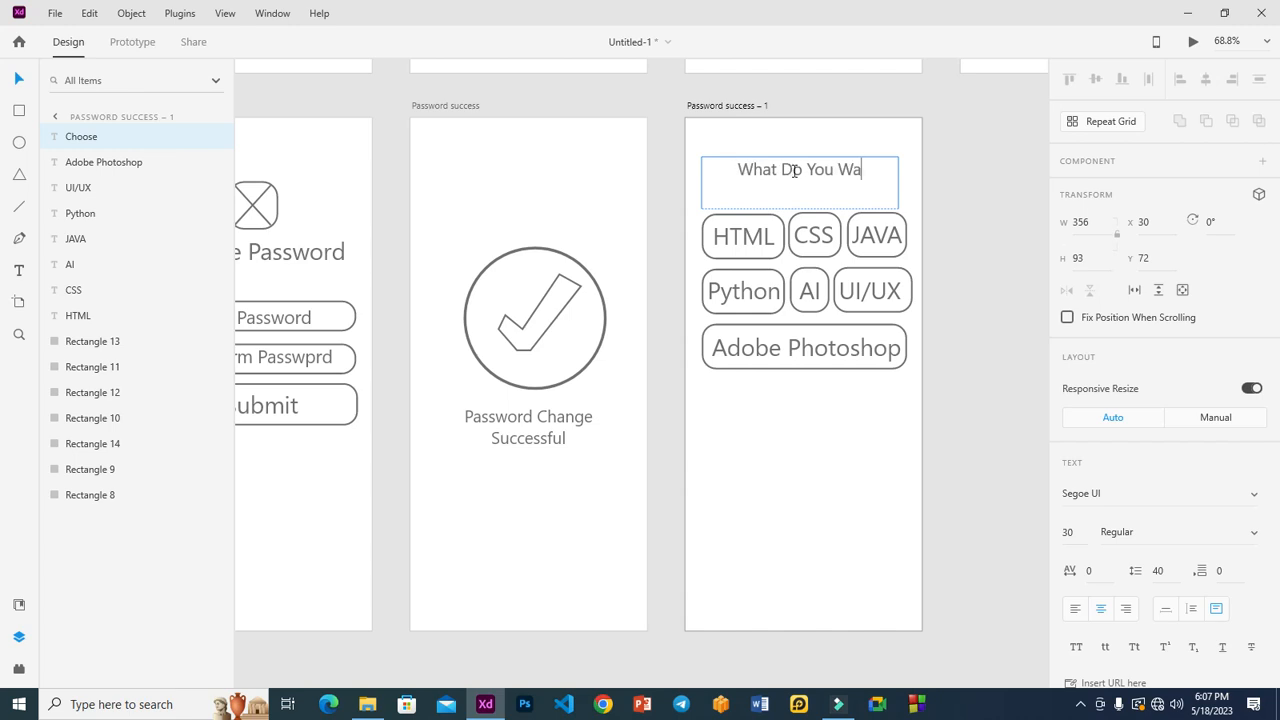
type("nt To ")
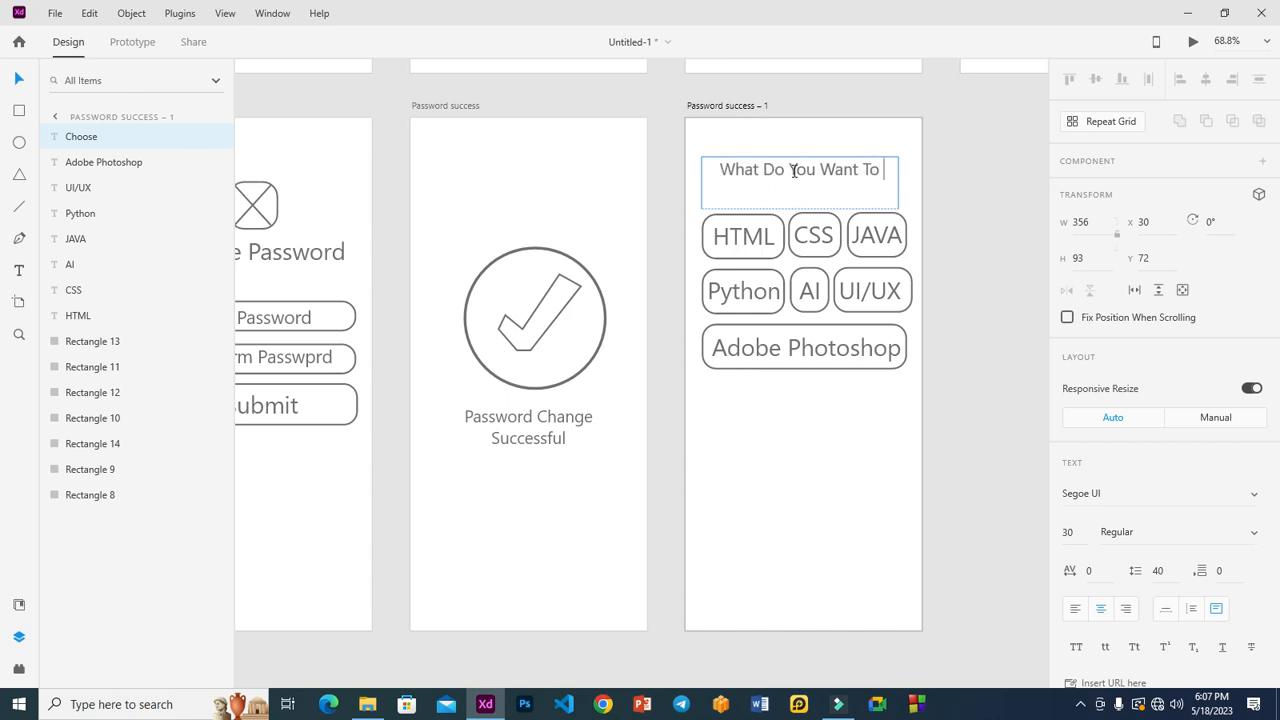
type("LEarn")
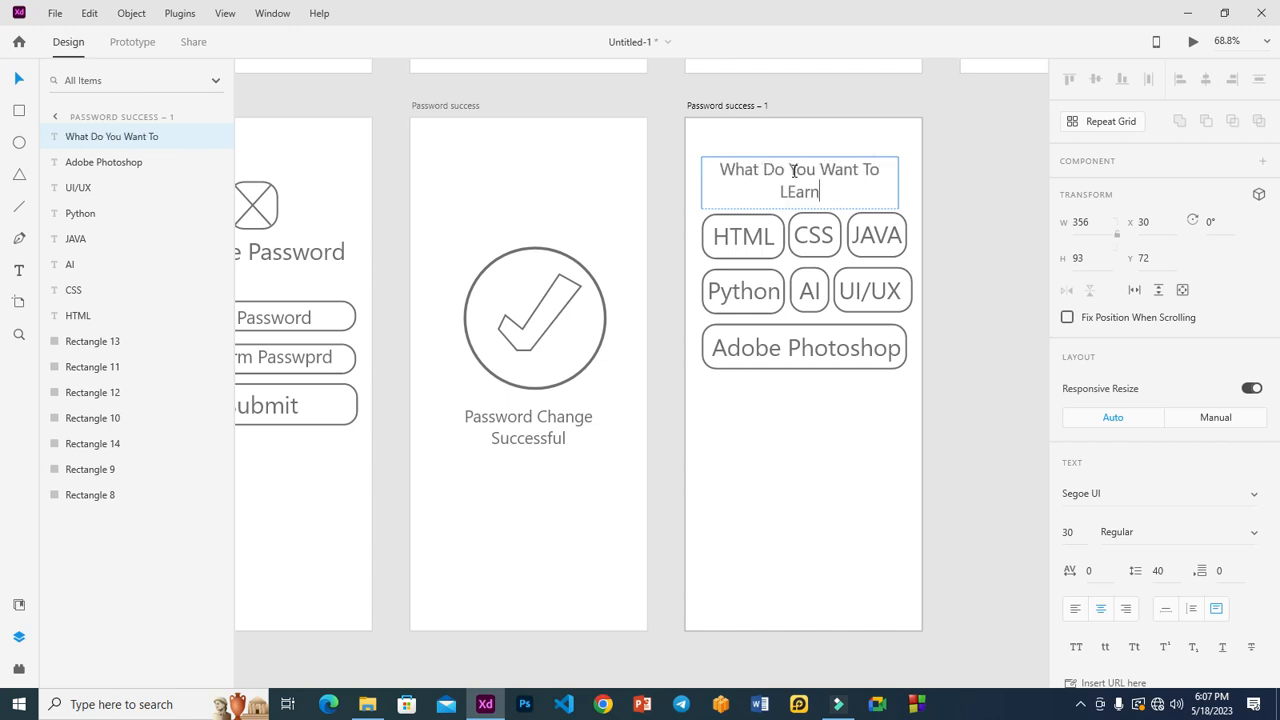
type("?")
key("BackSpace")
type("e")
left_click(995, 193)
left_click_drag(825, 175, 829, 168)
left_click(949, 211)
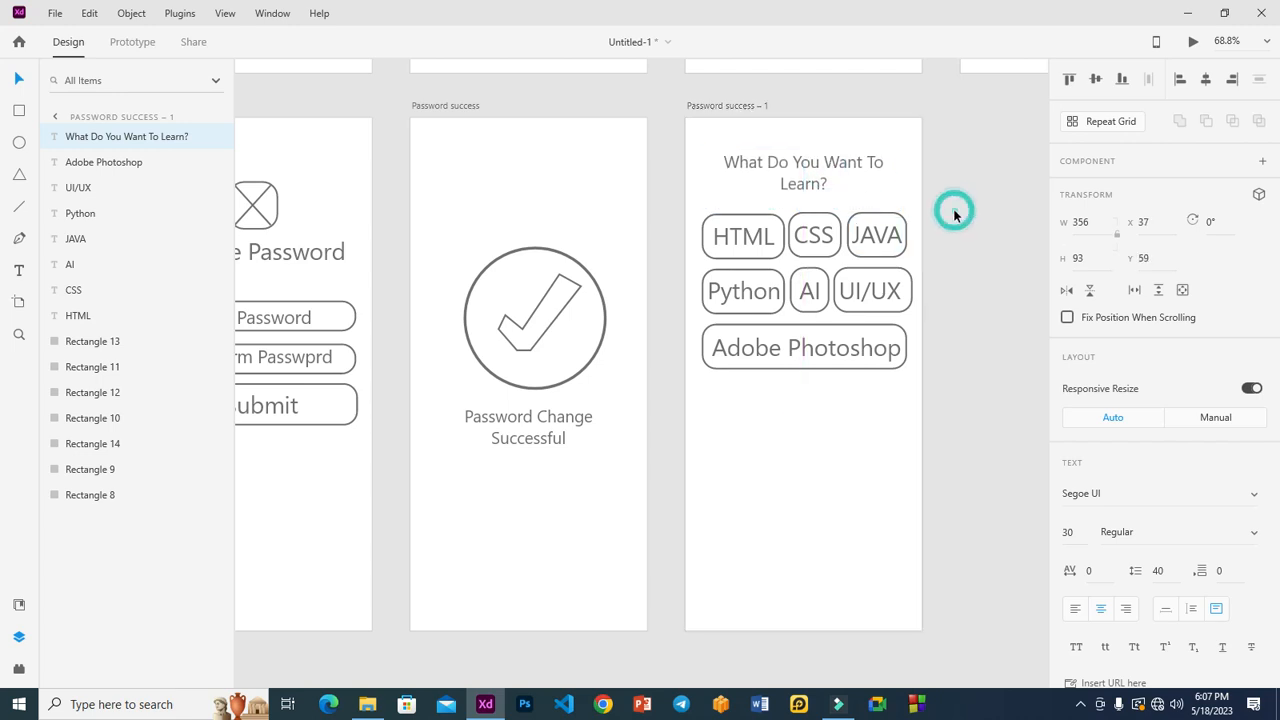
Name the artboard 'Interest' and fit all artboards in view.
double_click(746, 103)
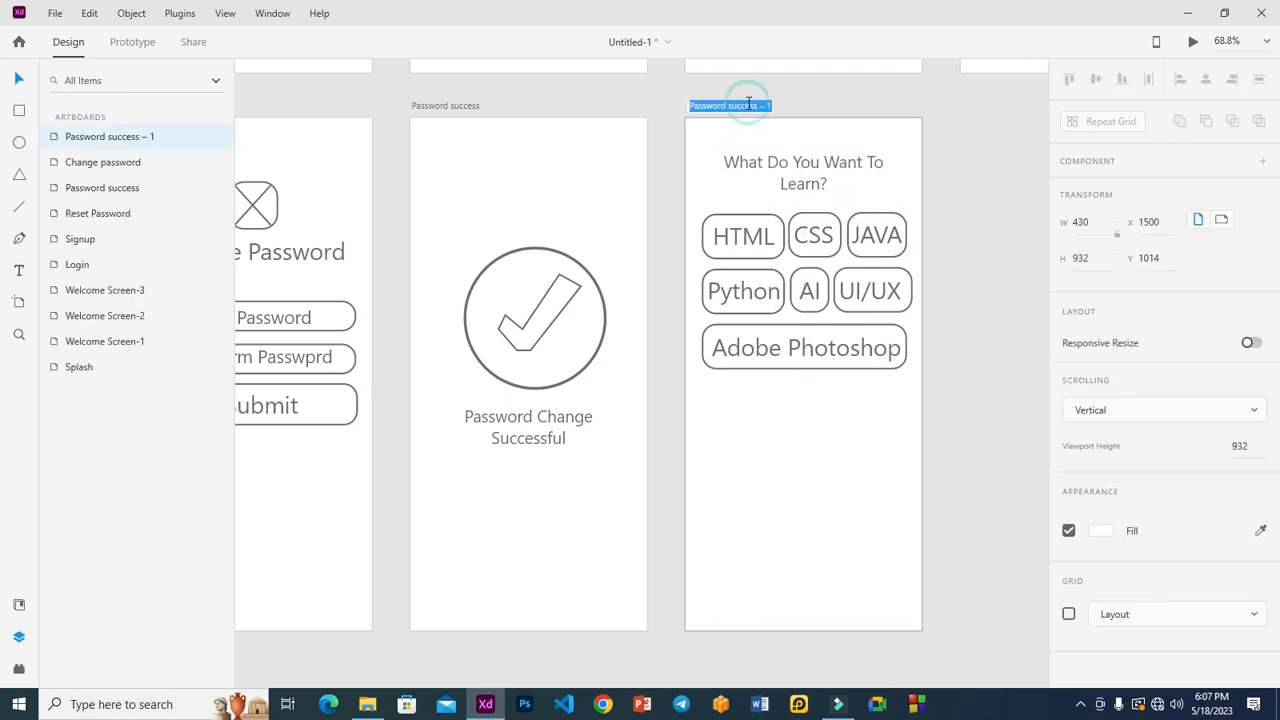
type("Interest")
key("Return")
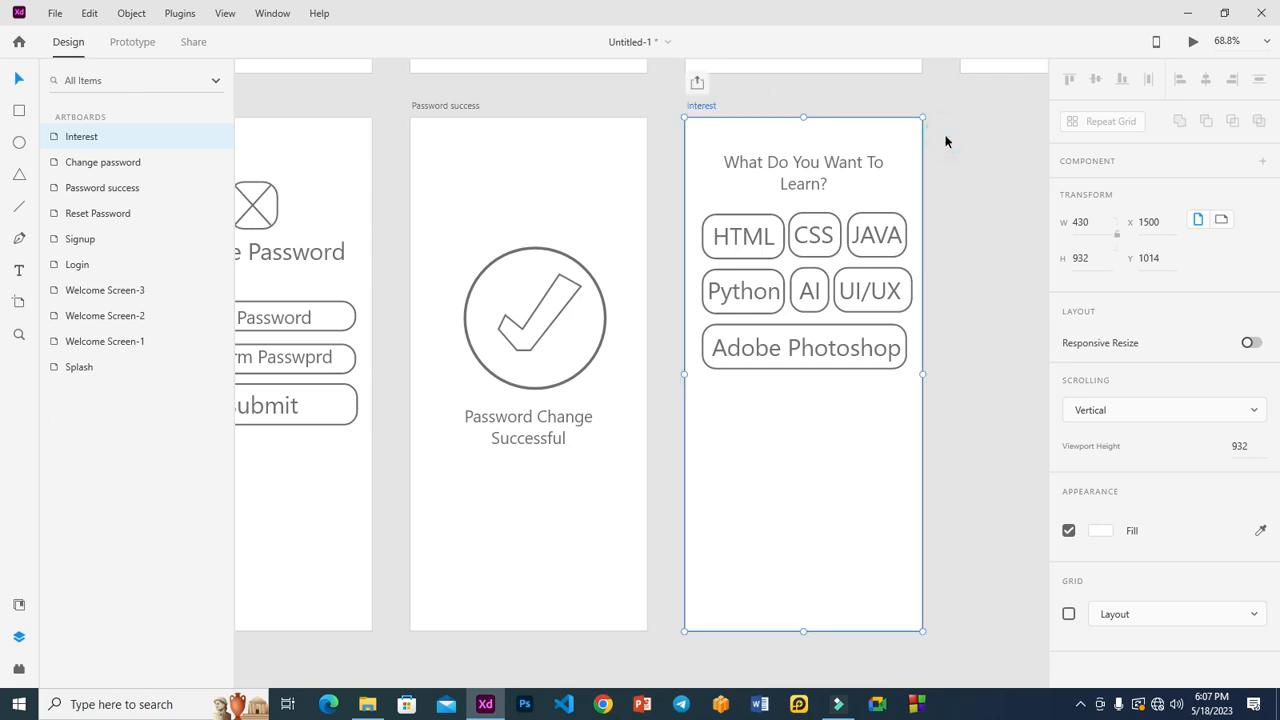
left_click(951, 220)
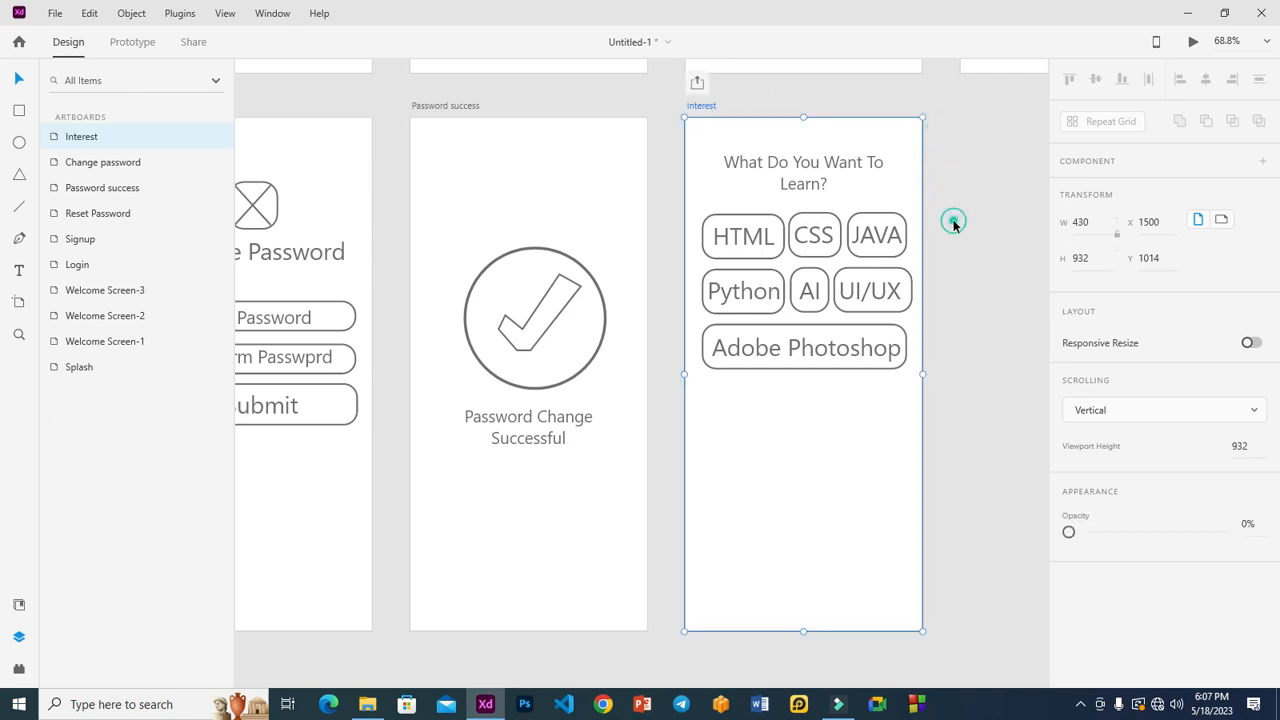
key("ctrl+0")
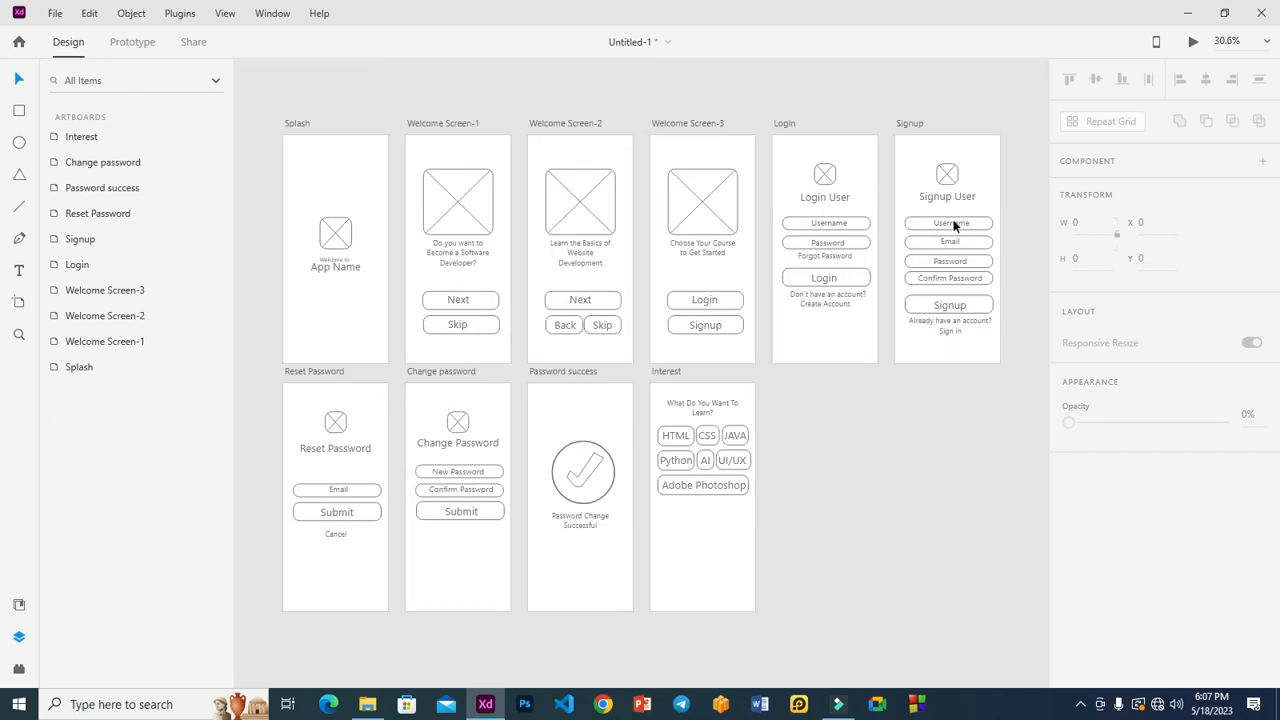